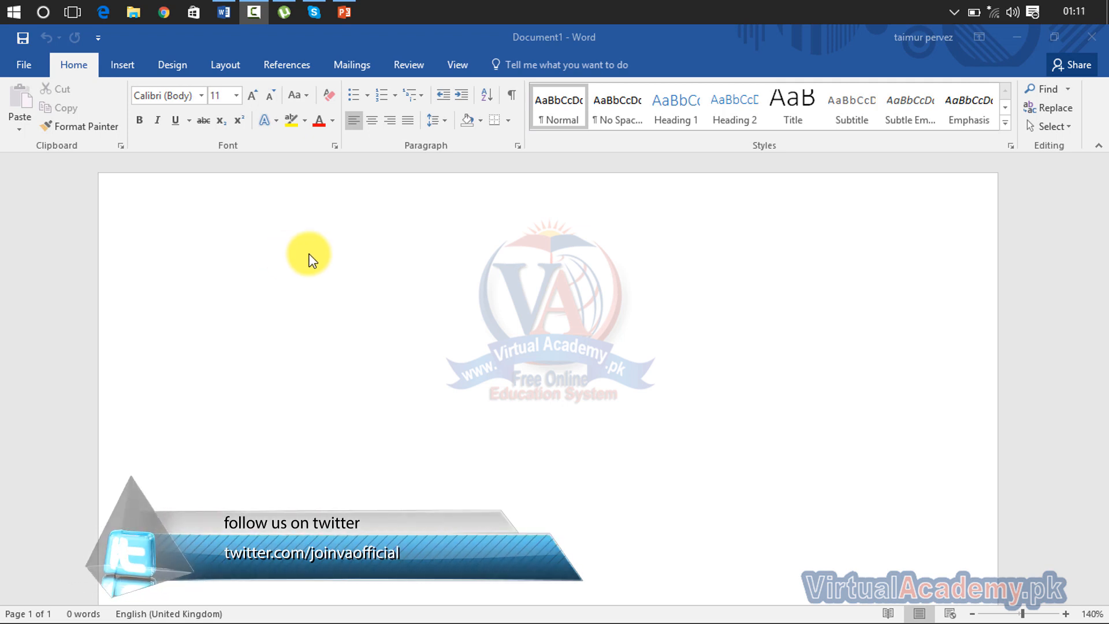
- Write "This is computer" in the blank document and "Microsoft word is the application software" as a second paragraph
left_click(243, 266)
type("th")
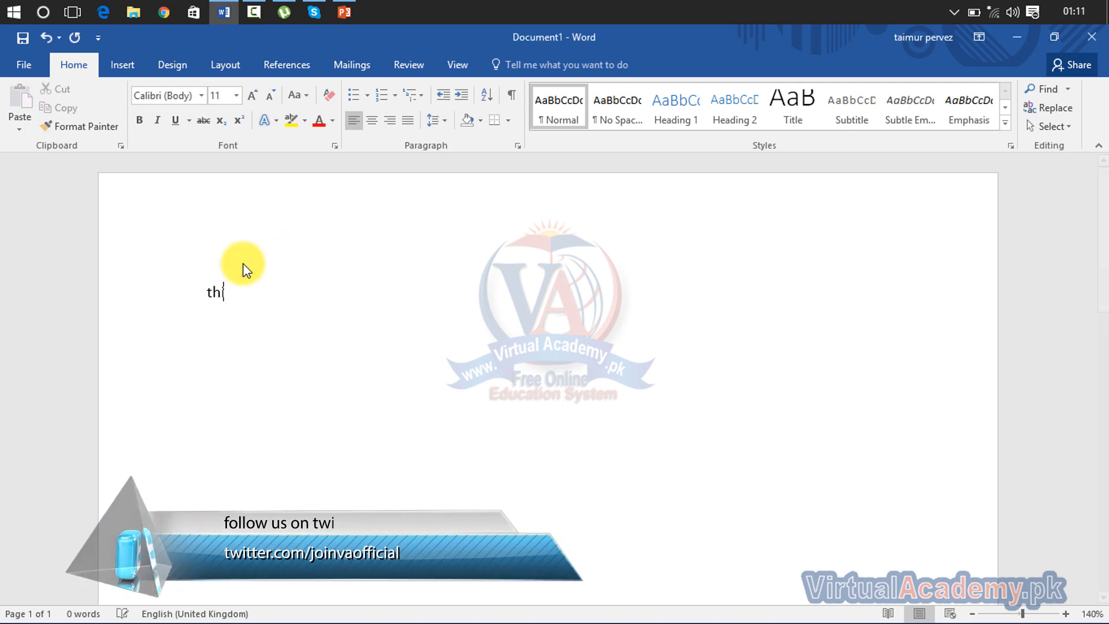
type("is is a")
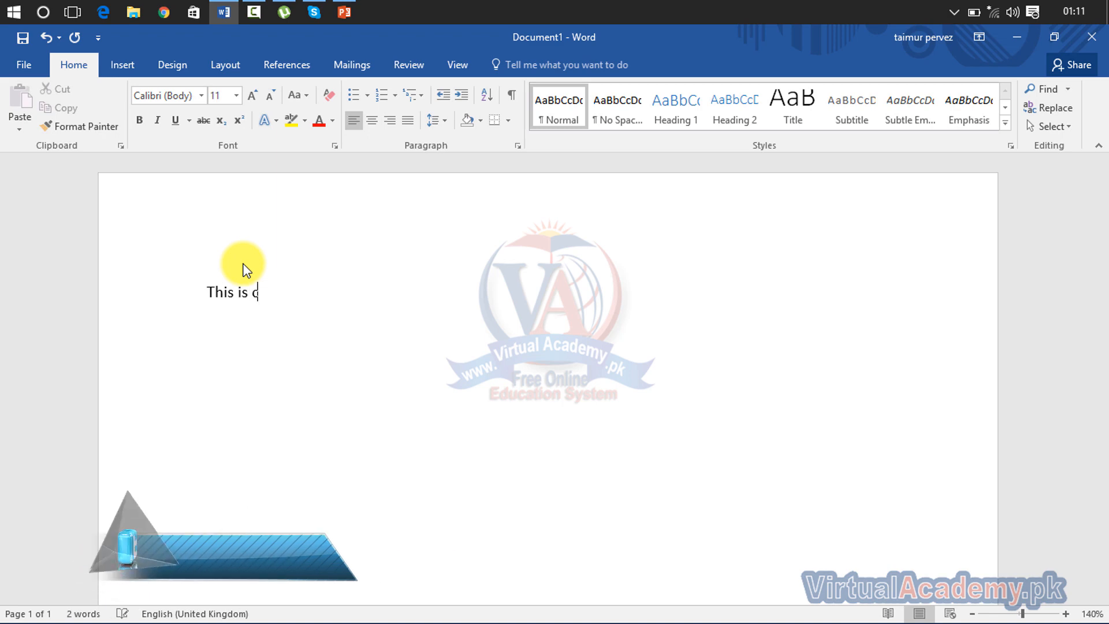
type("omputer")
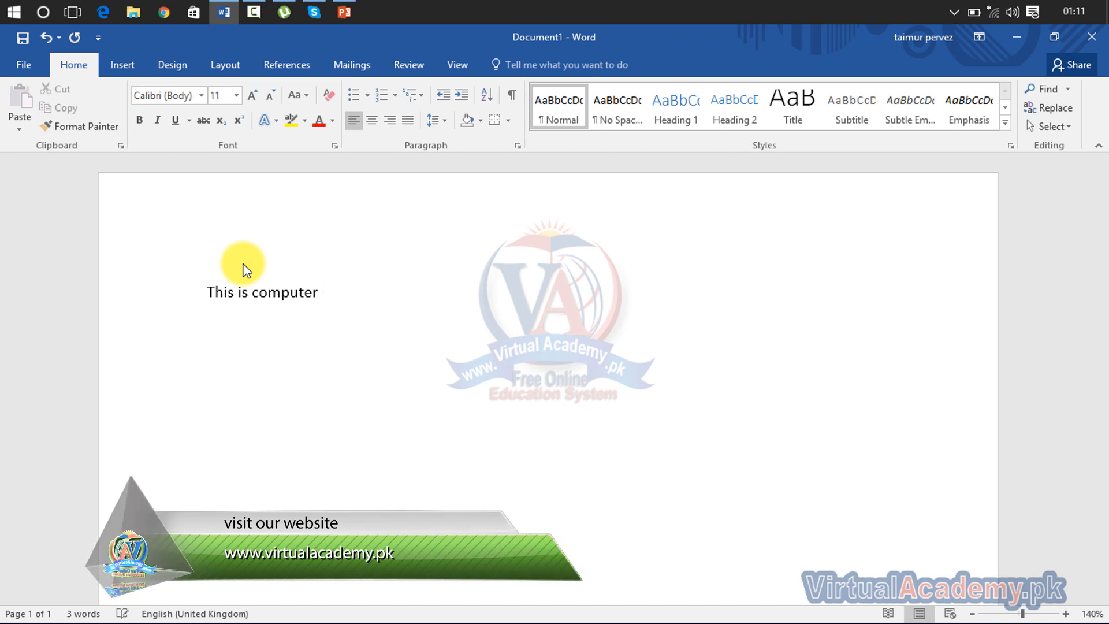
type("ic")
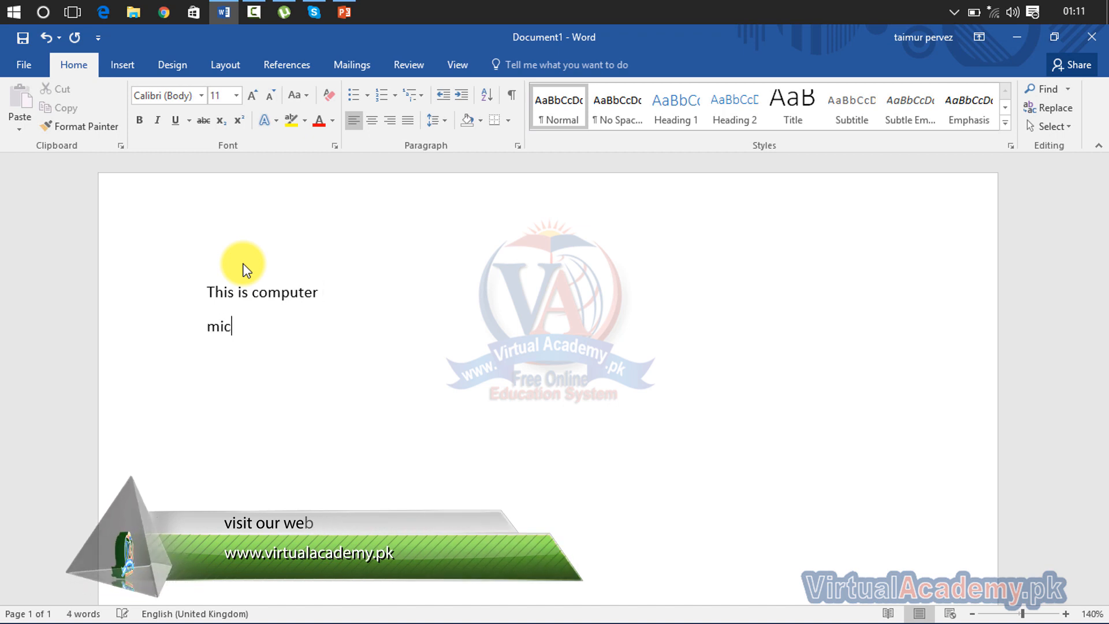
type("rosoft ")
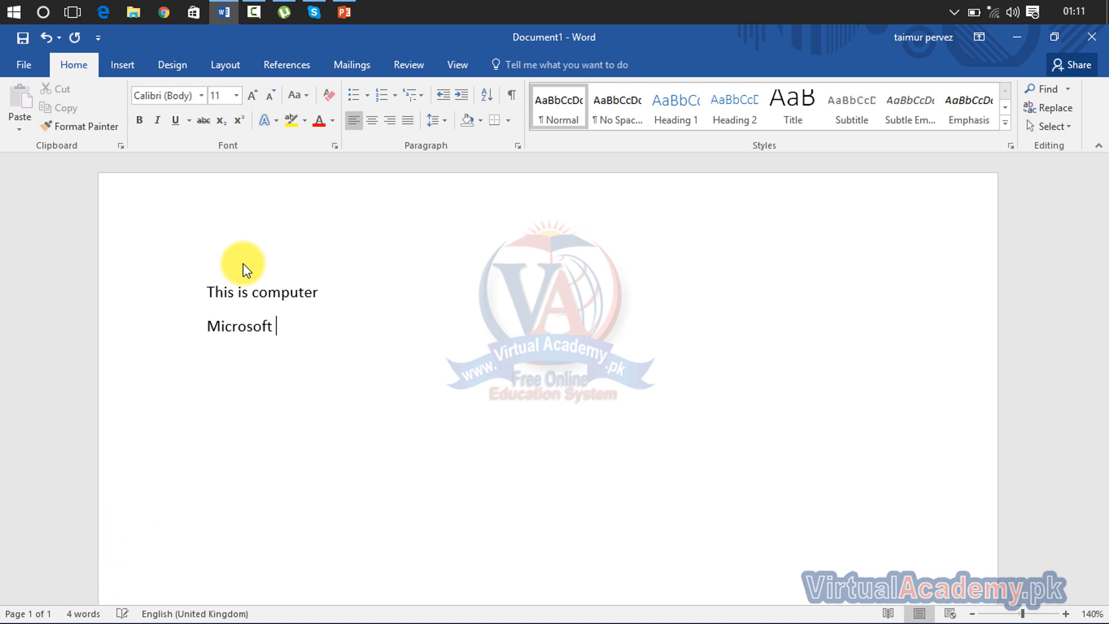
type("word is the application software")
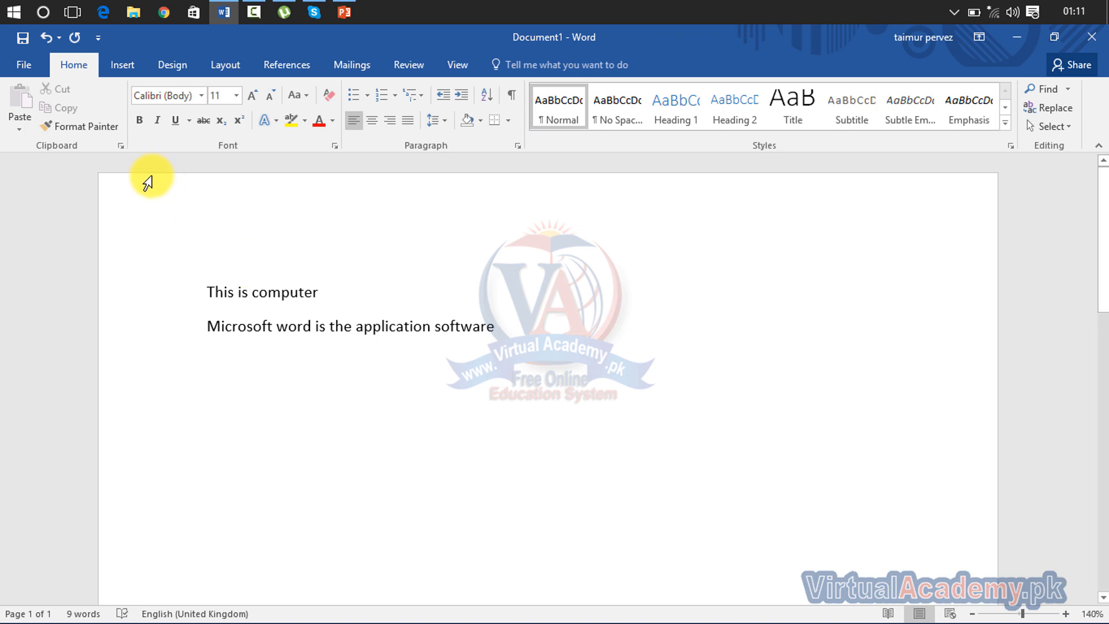
- Format the line "This is computer" as bold, italic and underlined
left_click_drag(324, 289, 210, 292)
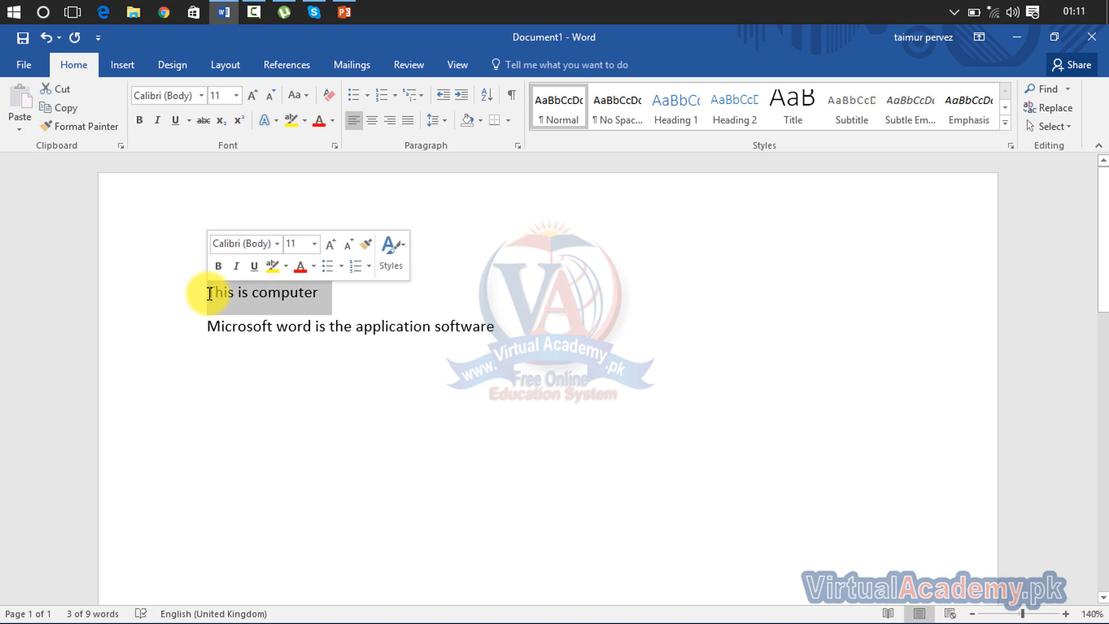
left_click(141, 120)
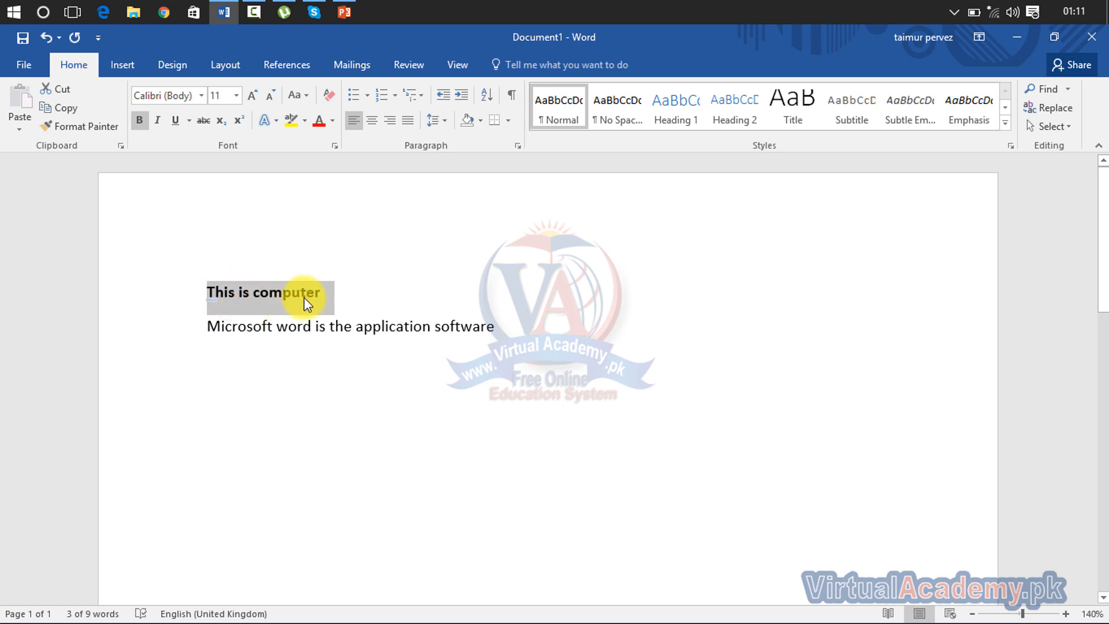
left_click(158, 123)
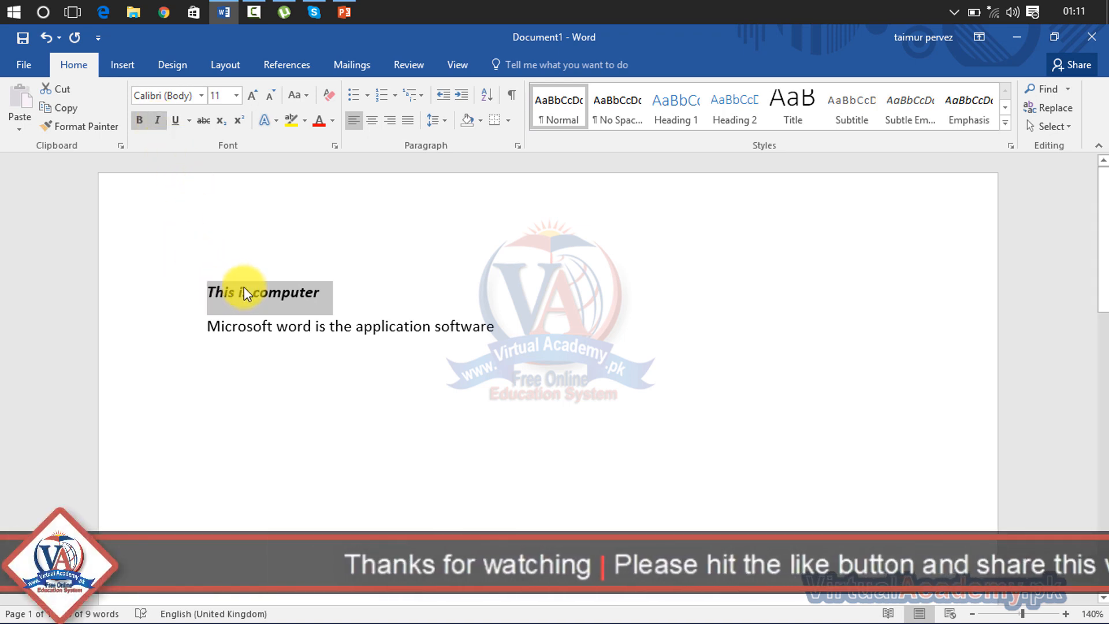
left_click(175, 122)
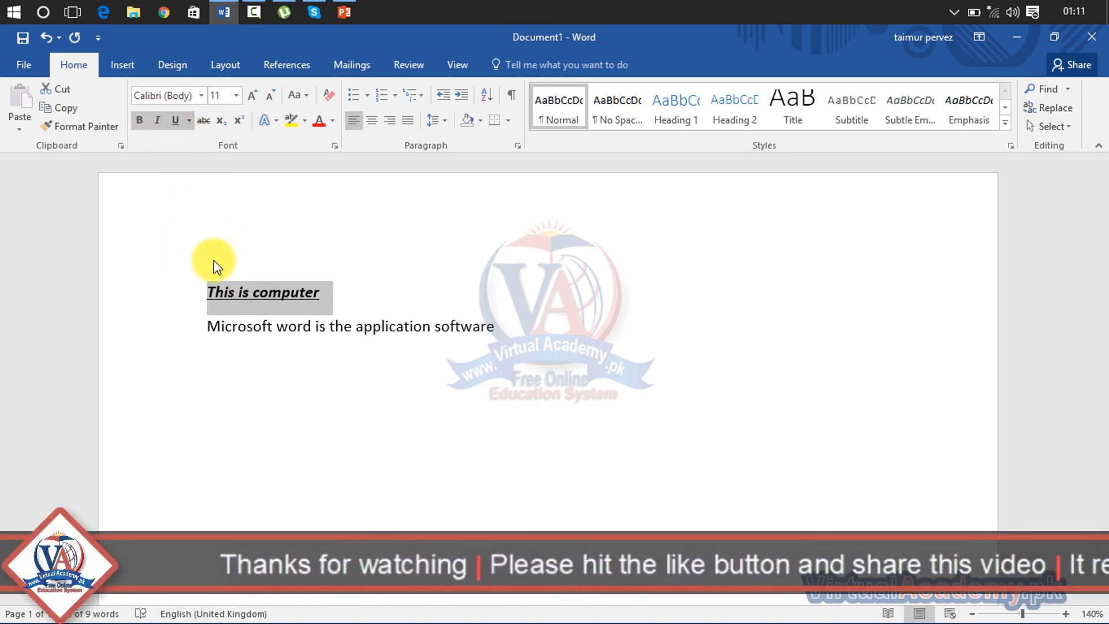
left_click(272, 385)
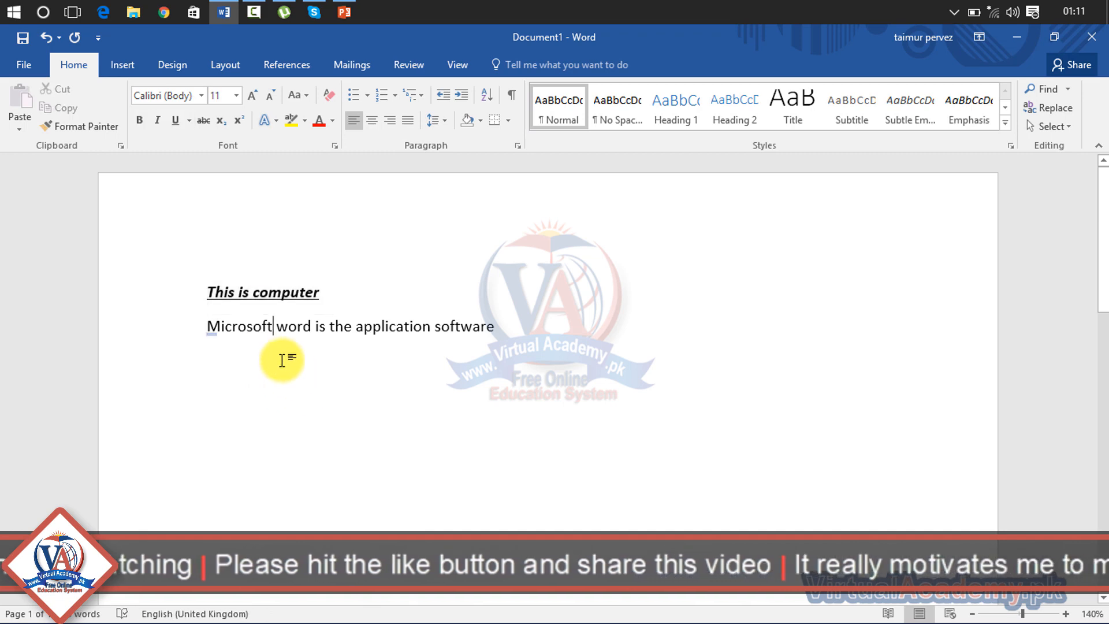
- Remove the underline, italic and bold formatting from the whole line "This is computer"
left_click(291, 292)
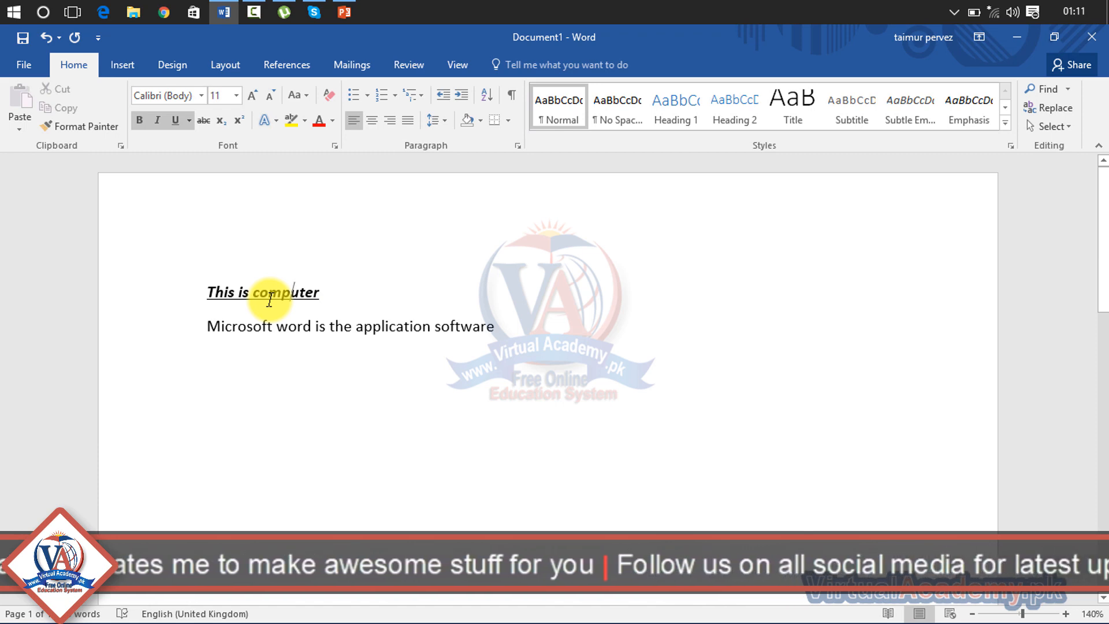
left_click(177, 120)
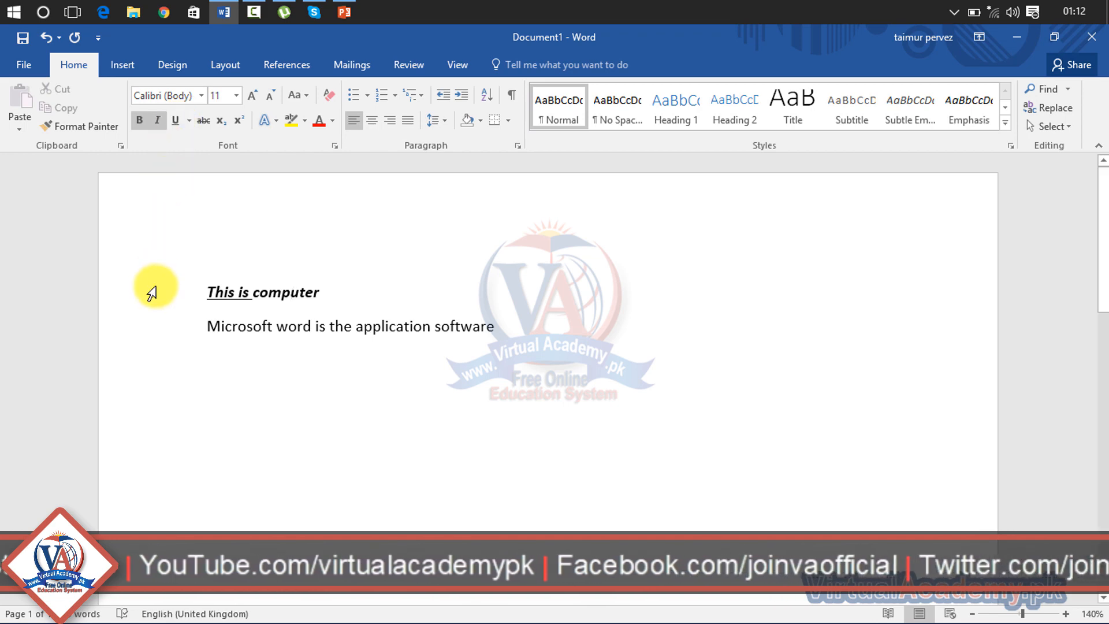
left_click_drag(321, 292, 203, 289)
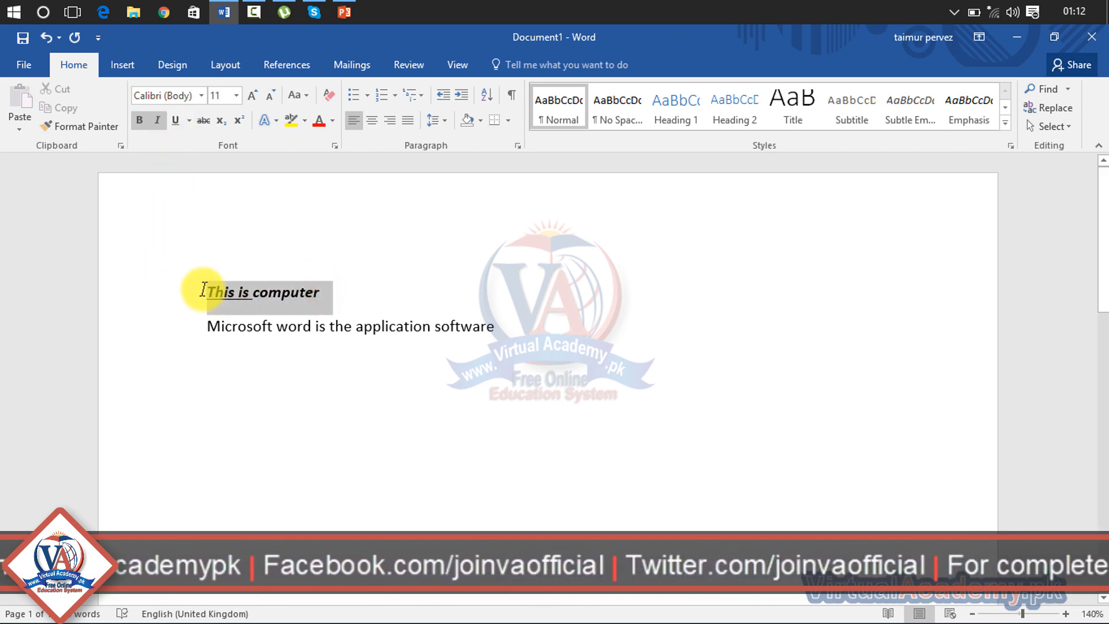
left_click(174, 120)
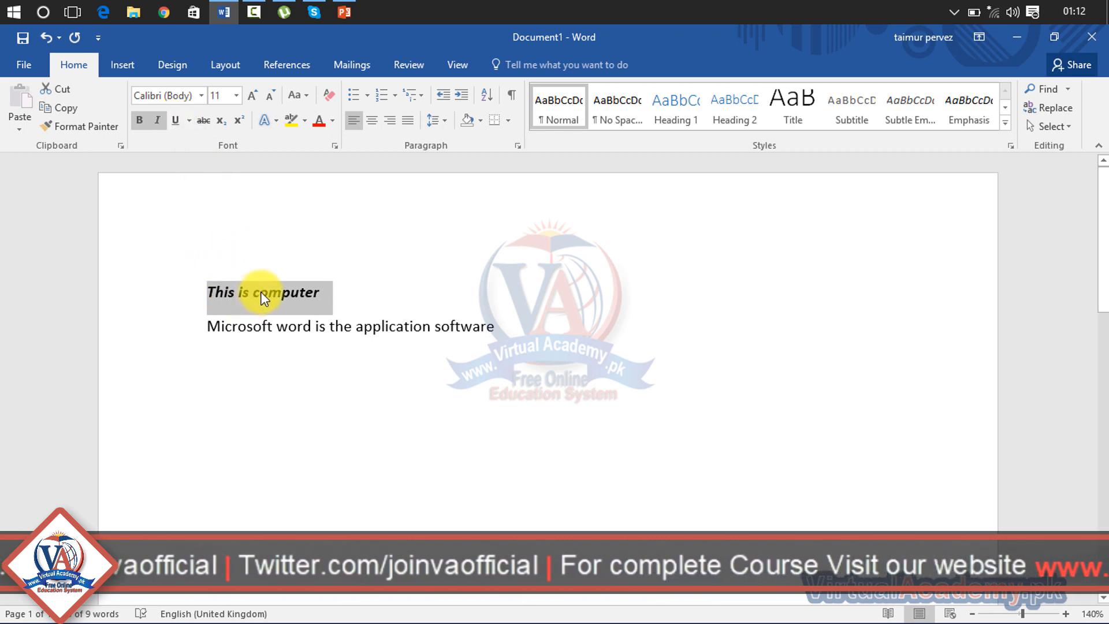
left_click(158, 121)
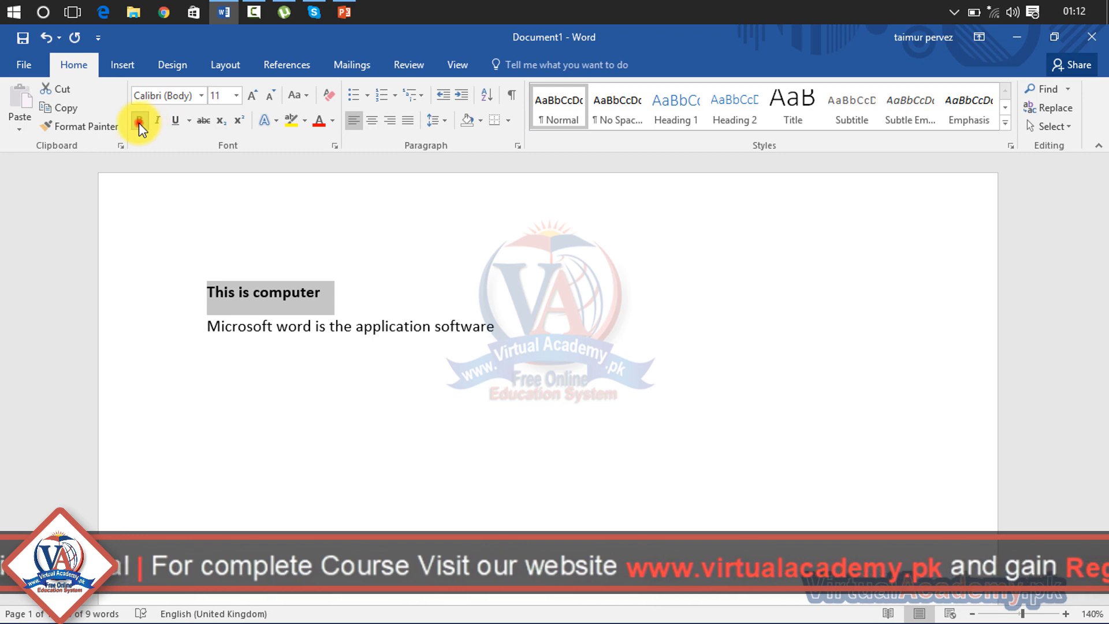
left_click(138, 122)
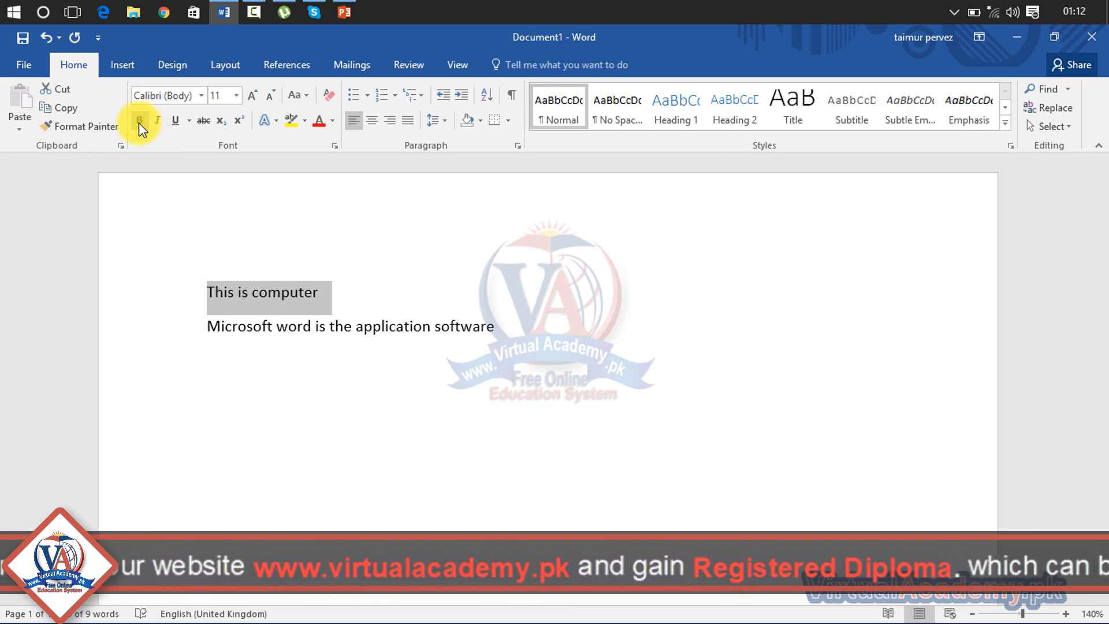
- Give the line "This is computer" a double underline, and switch it to the dash-dot underline style
left_click(189, 120)
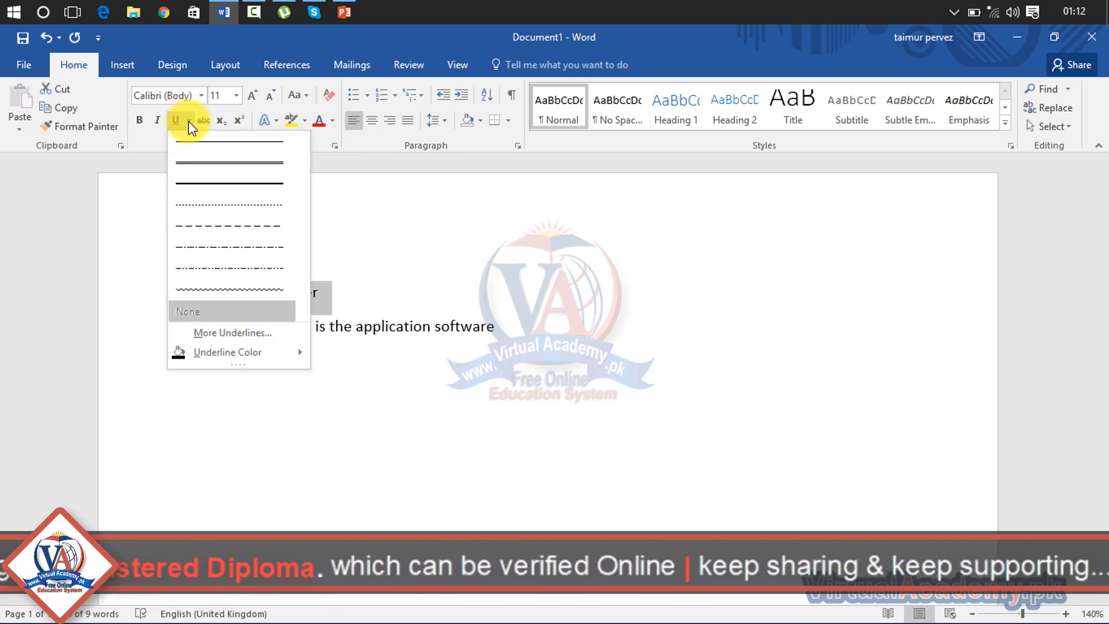
left_click(191, 160)
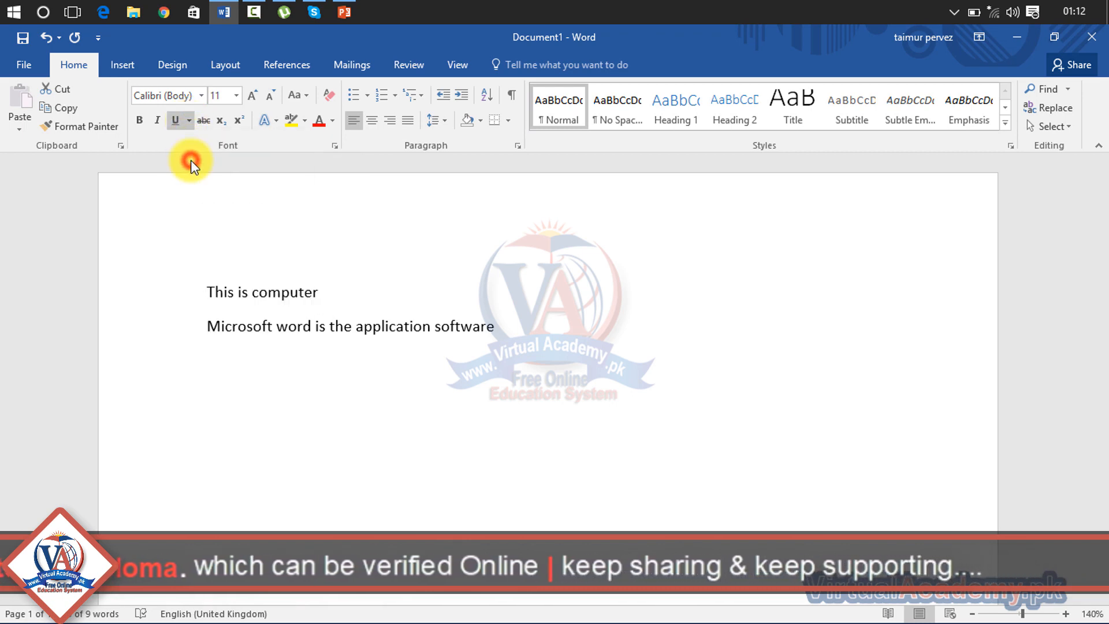
left_click(189, 120)
left_click(199, 250)
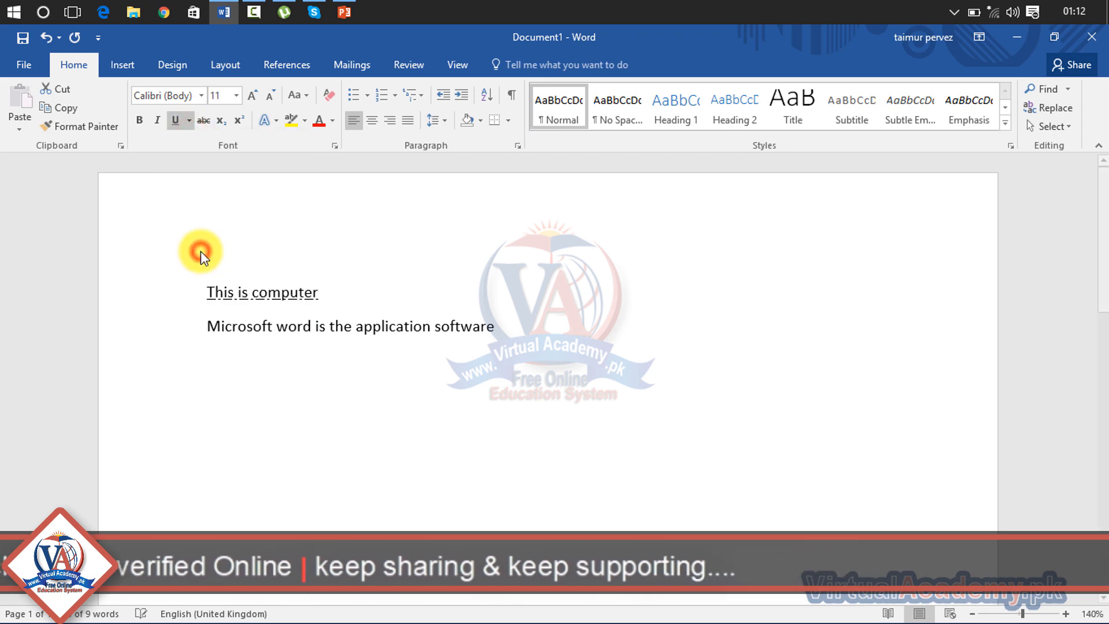
- Review the advanced font options and underline styles, and set the underline color of "This is computer" to the dark blue-gray theme color
left_click(189, 120)
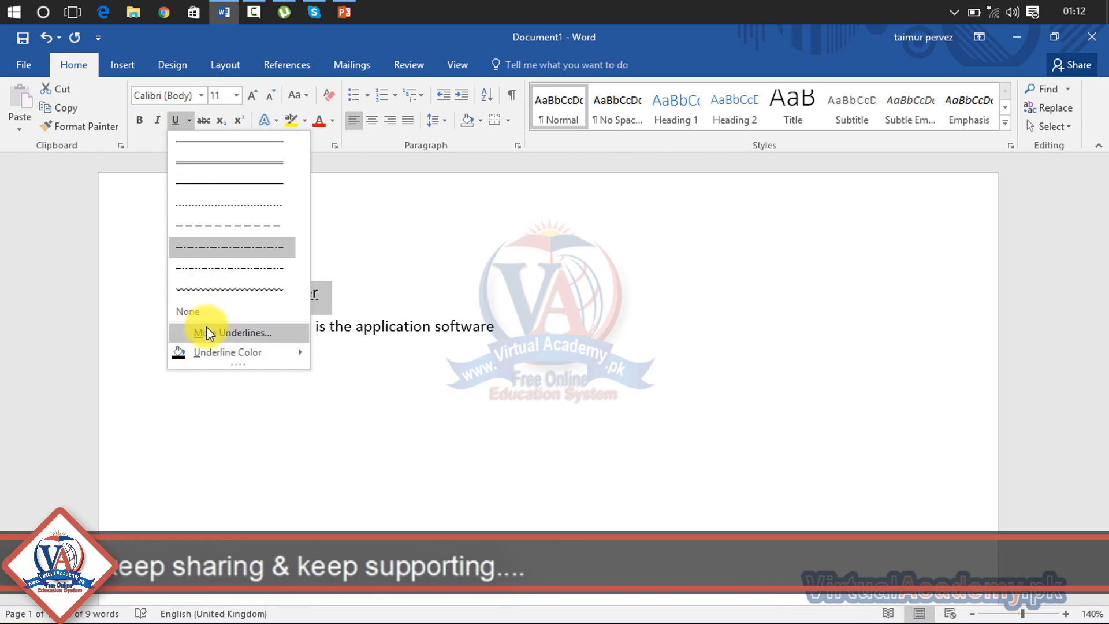
left_click(222, 334)
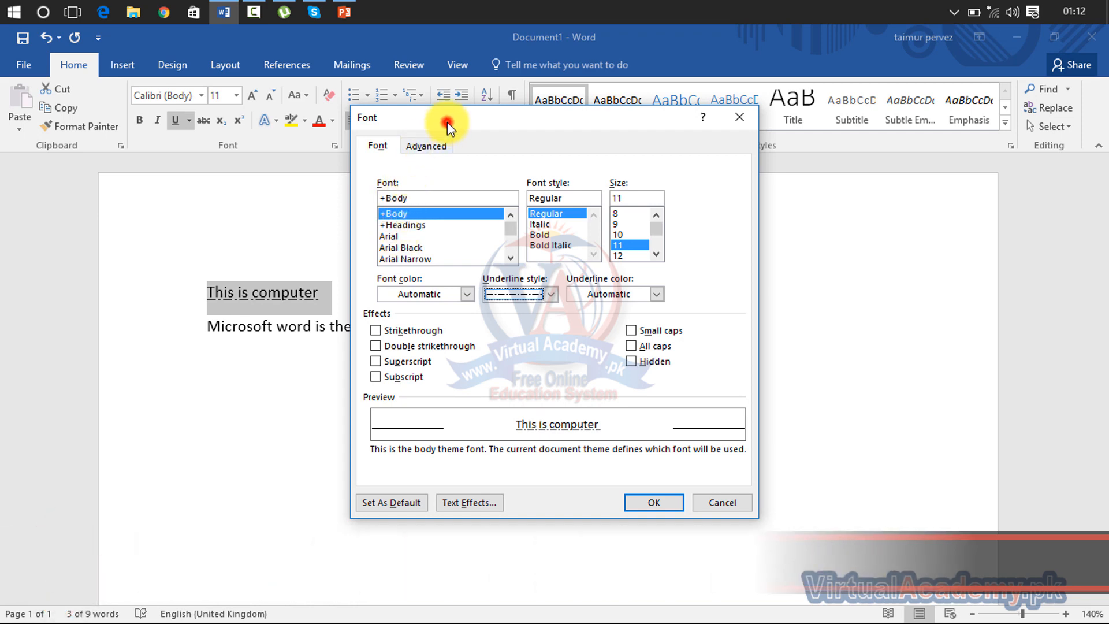
left_click_drag(447, 122, 602, 135)
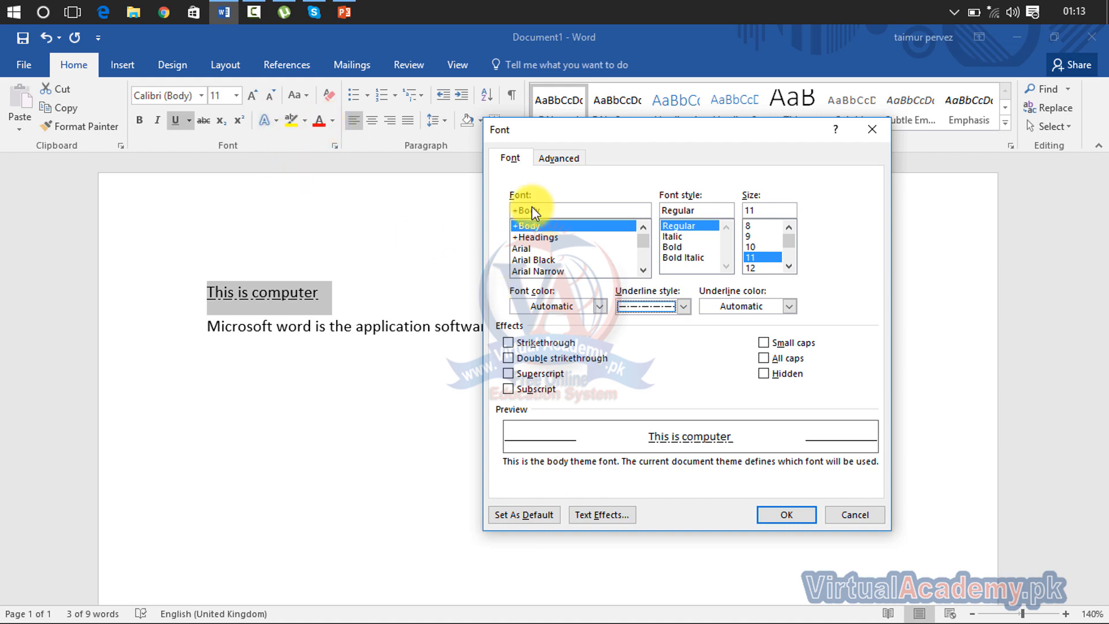
left_click(559, 161)
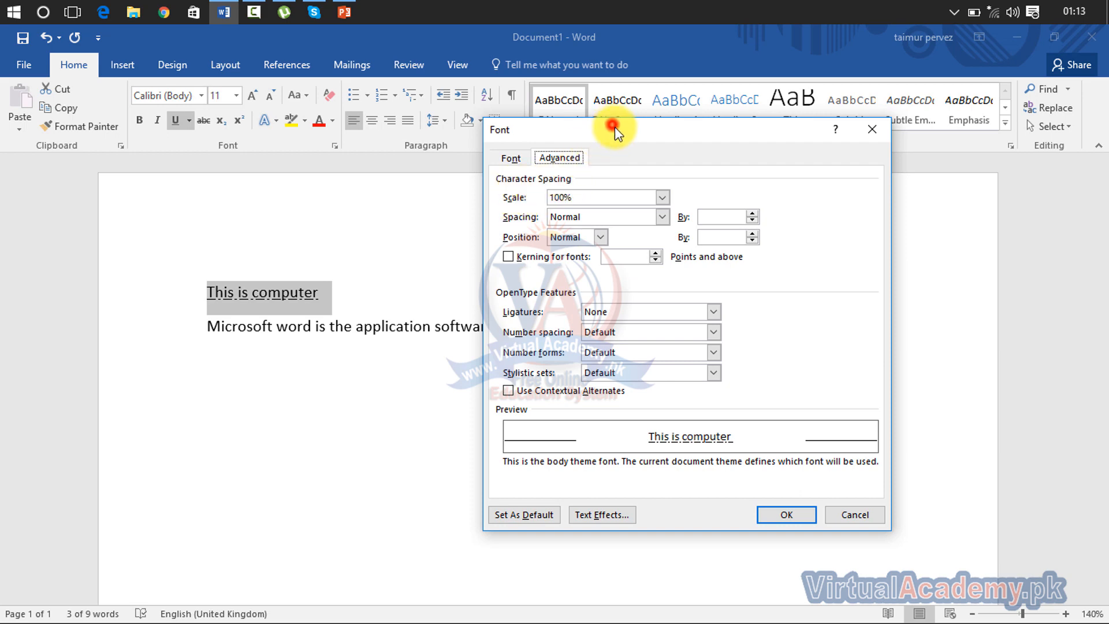
left_click_drag(614, 126, 706, 156)
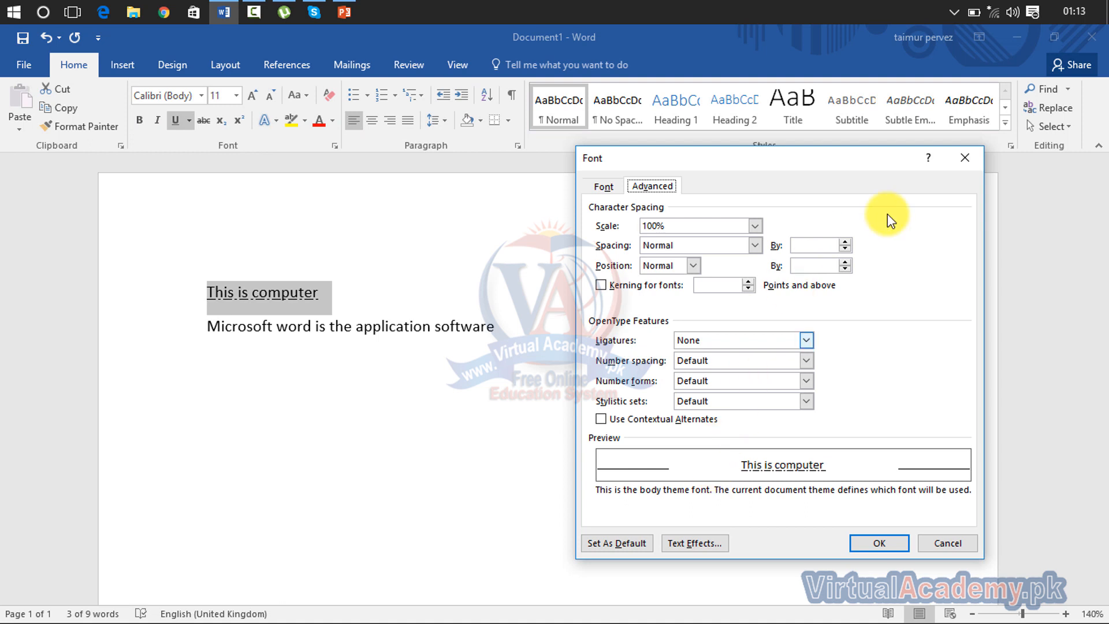
left_click(605, 185)
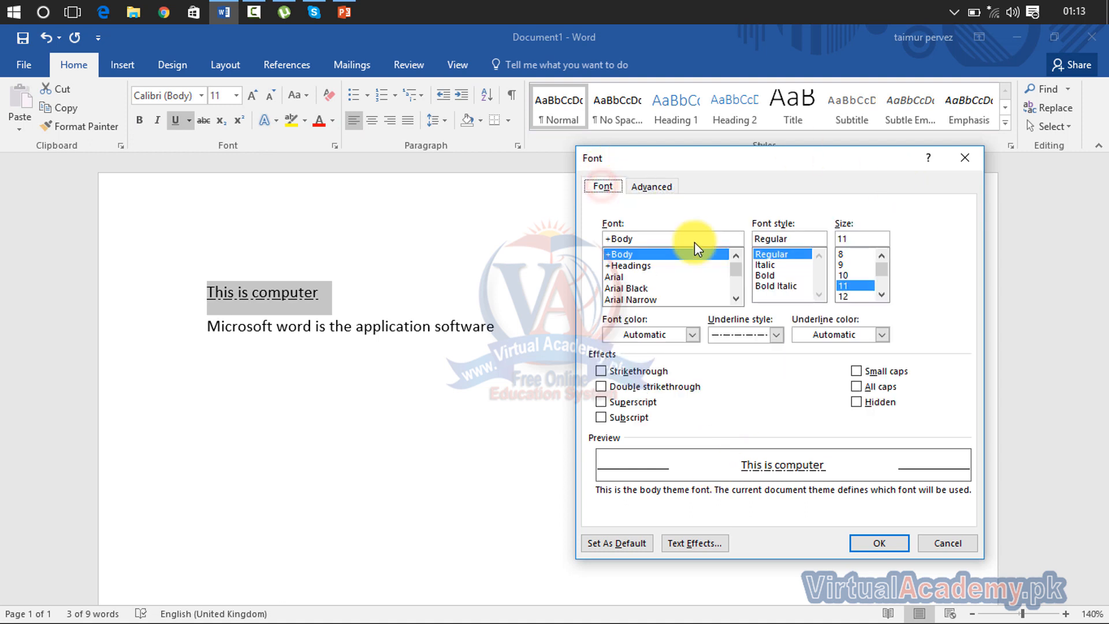
left_click(780, 336)
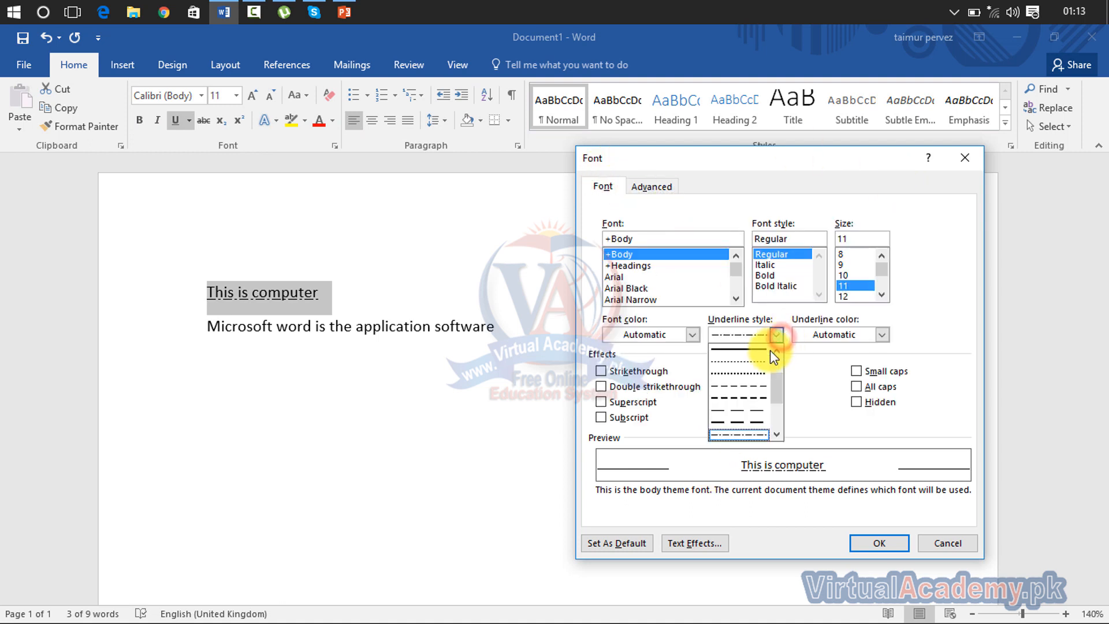
mouse_move(775, 390)
left_mouse_down()
mouse_move(778, 435)
mouse_move(779, 353)
left_mouse_up()
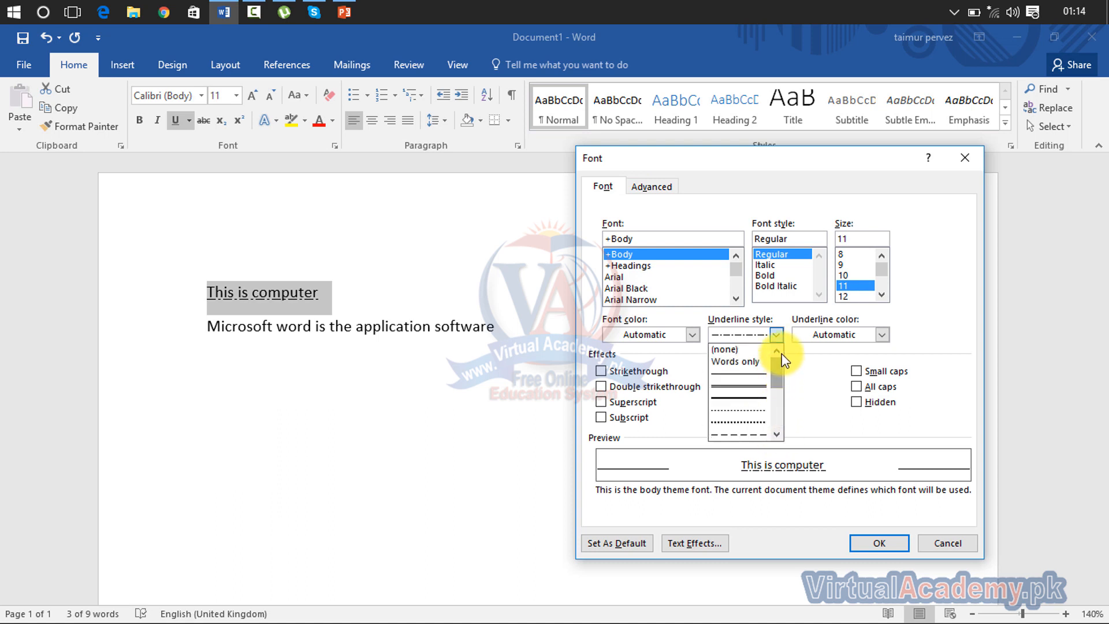
left_click(878, 332)
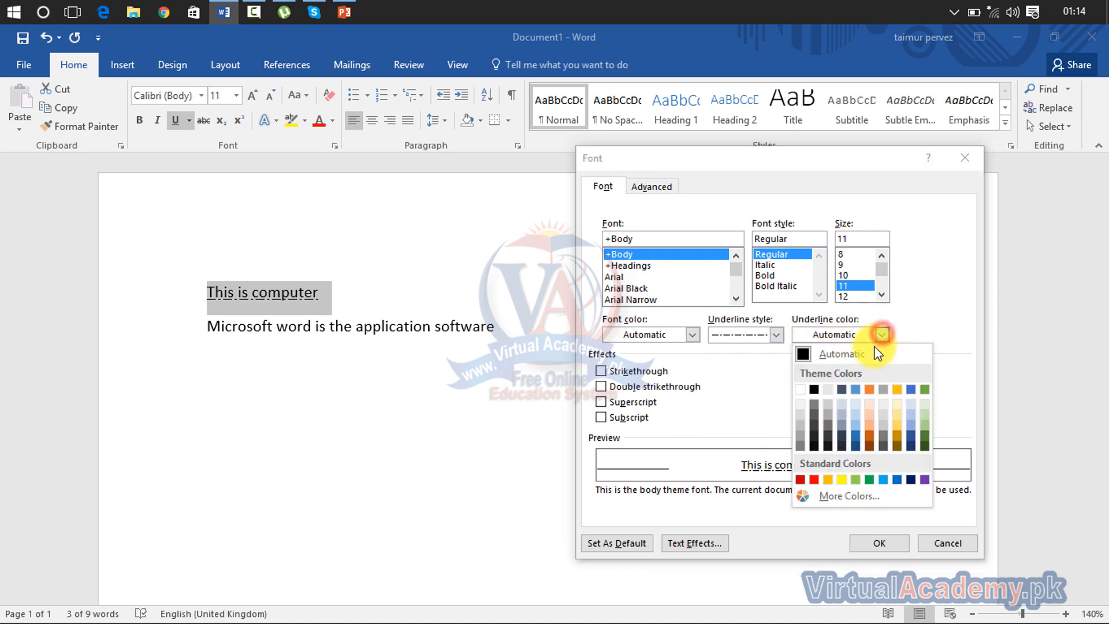
left_click(842, 389)
left_click(872, 540)
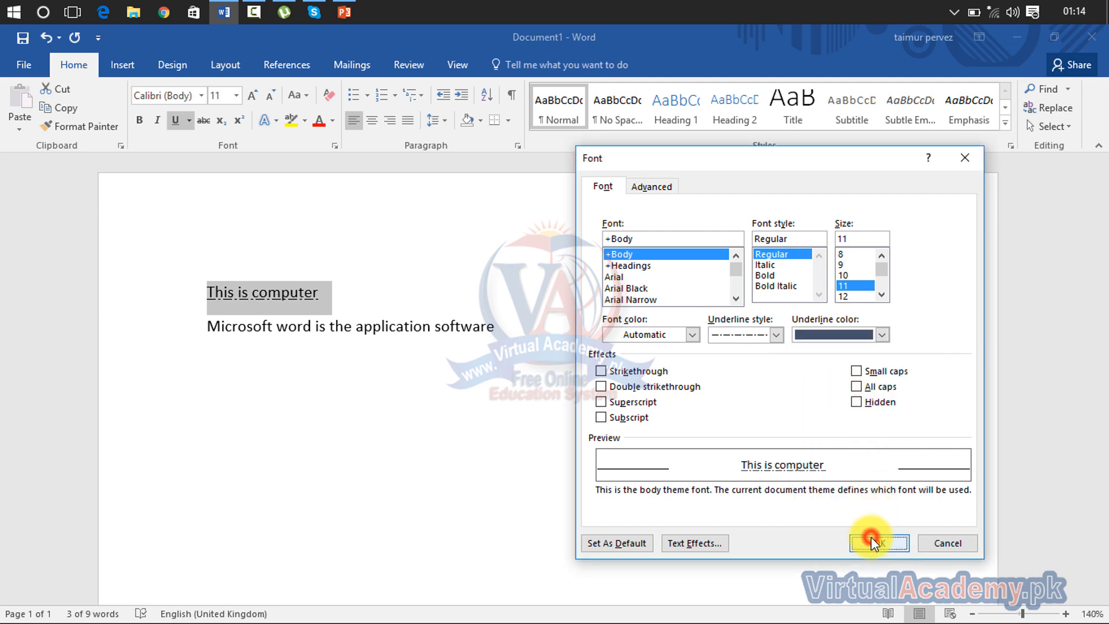
left_click(391, 289)
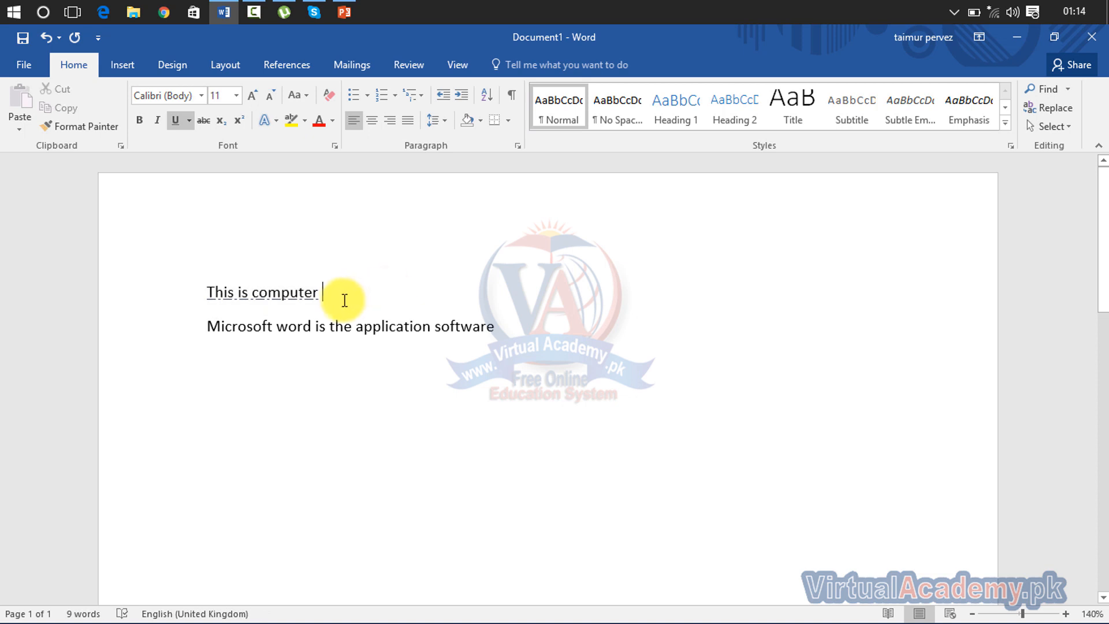
- Remove the underline from the line "This is computer" and try strikethrough on it
left_click_drag(330, 294, 208, 293)
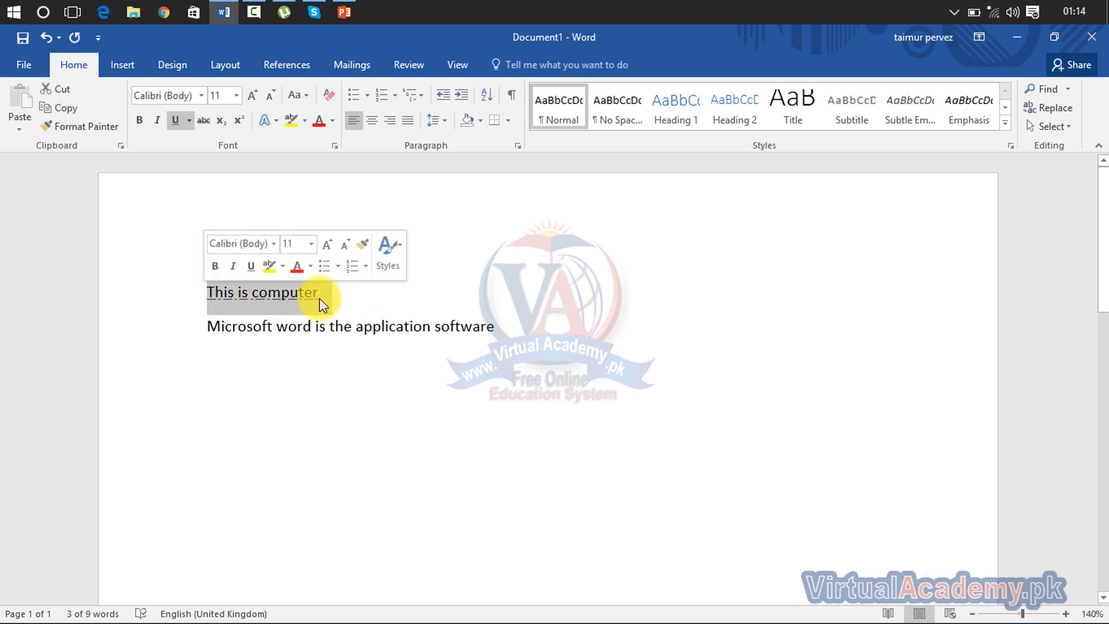
left_click(363, 307)
left_click_drag(317, 295, 194, 285)
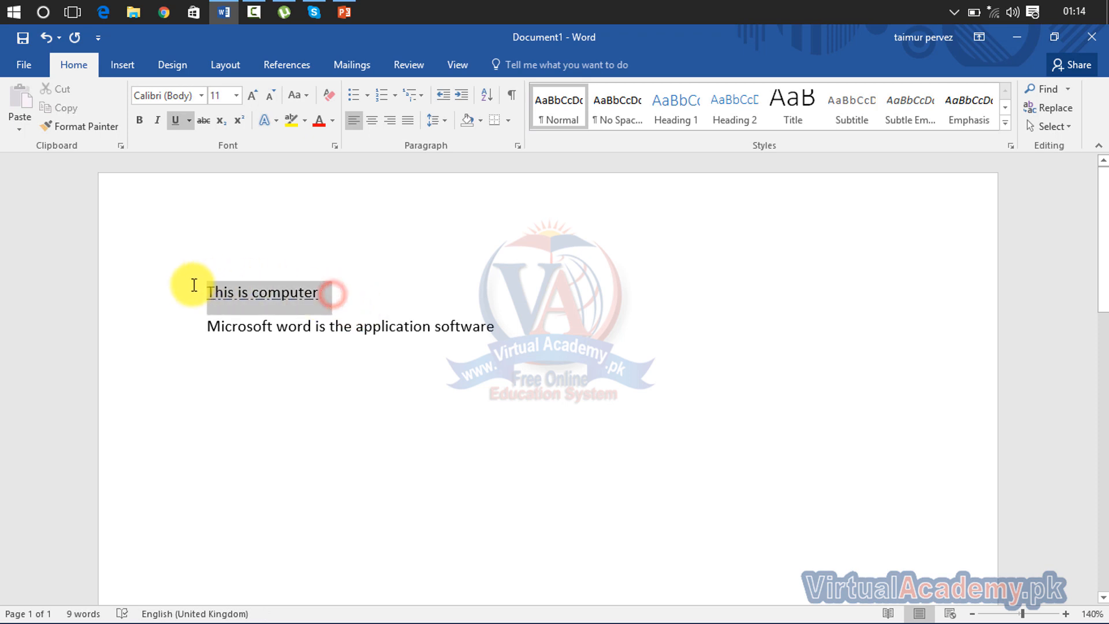
left_click(176, 120)
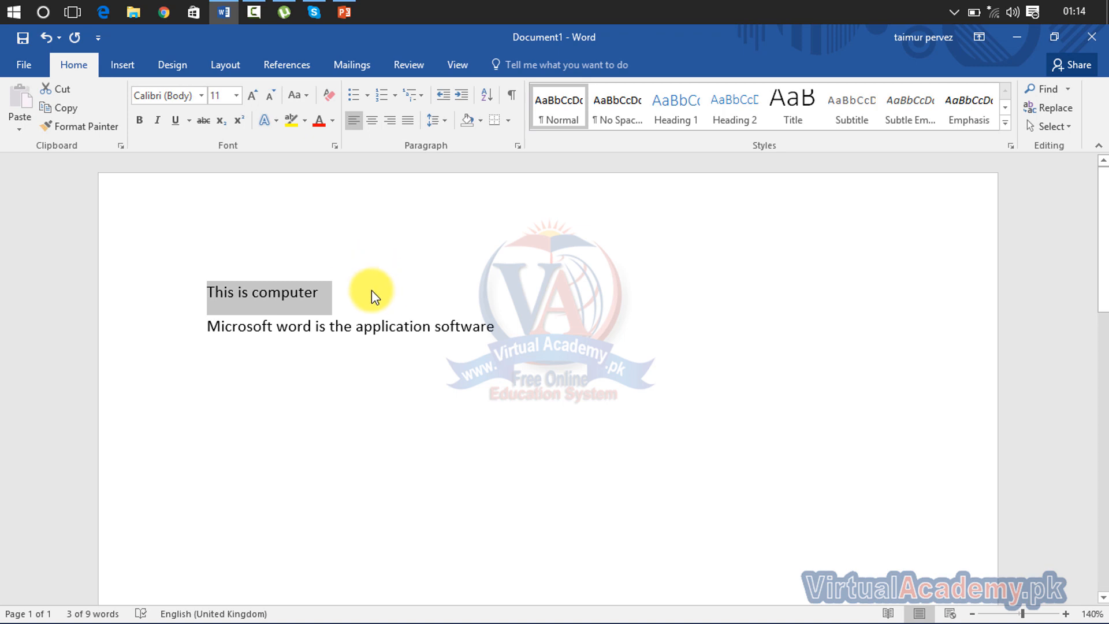
left_click(203, 121)
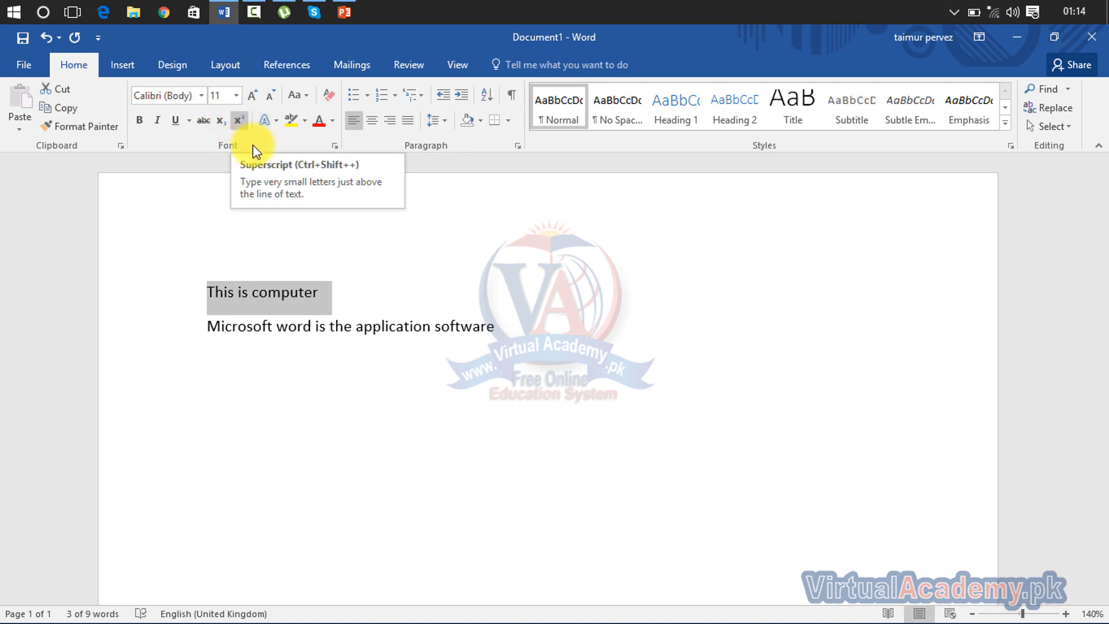
- Add "x2" after "This is computer" and make its 2 superscript
left_click(350, 300)
left_click(349, 290)
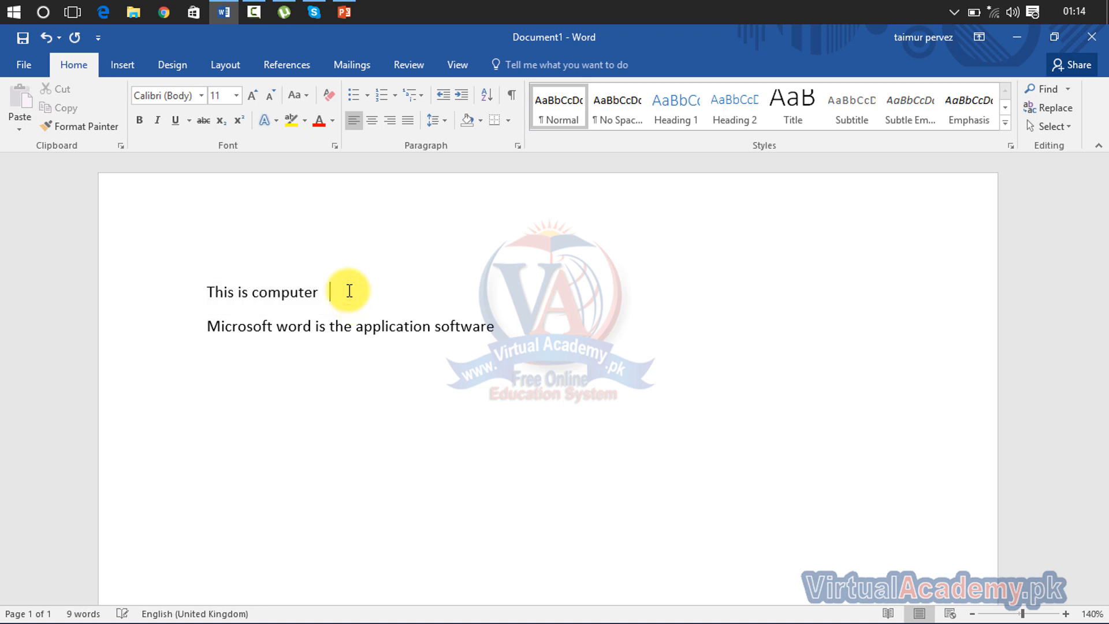
type("x2")
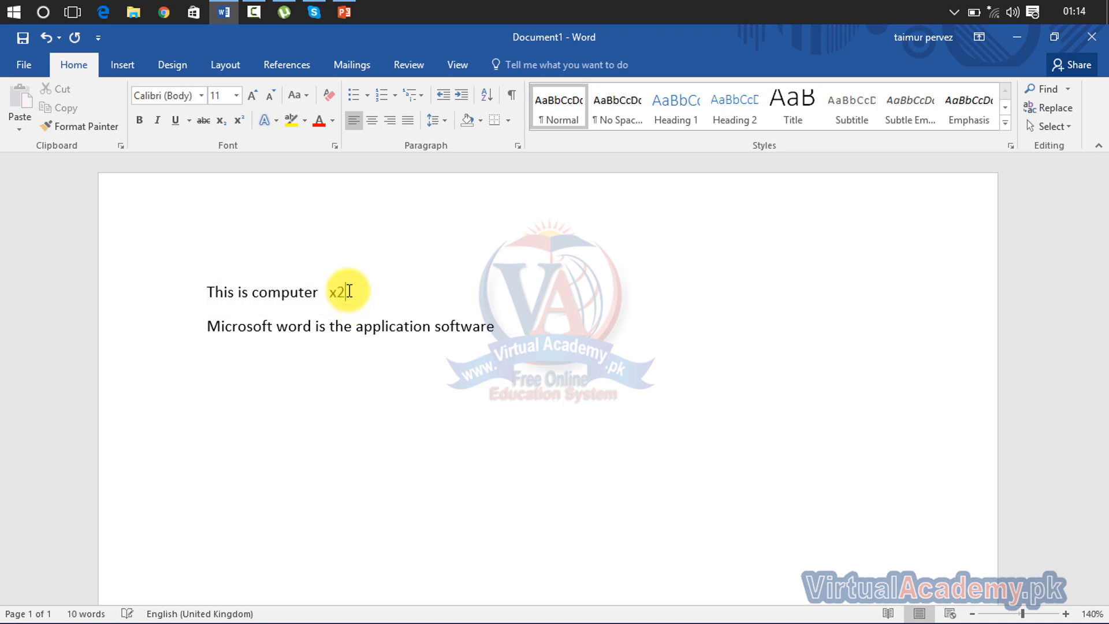
left_click_drag(341, 299, 343, 301)
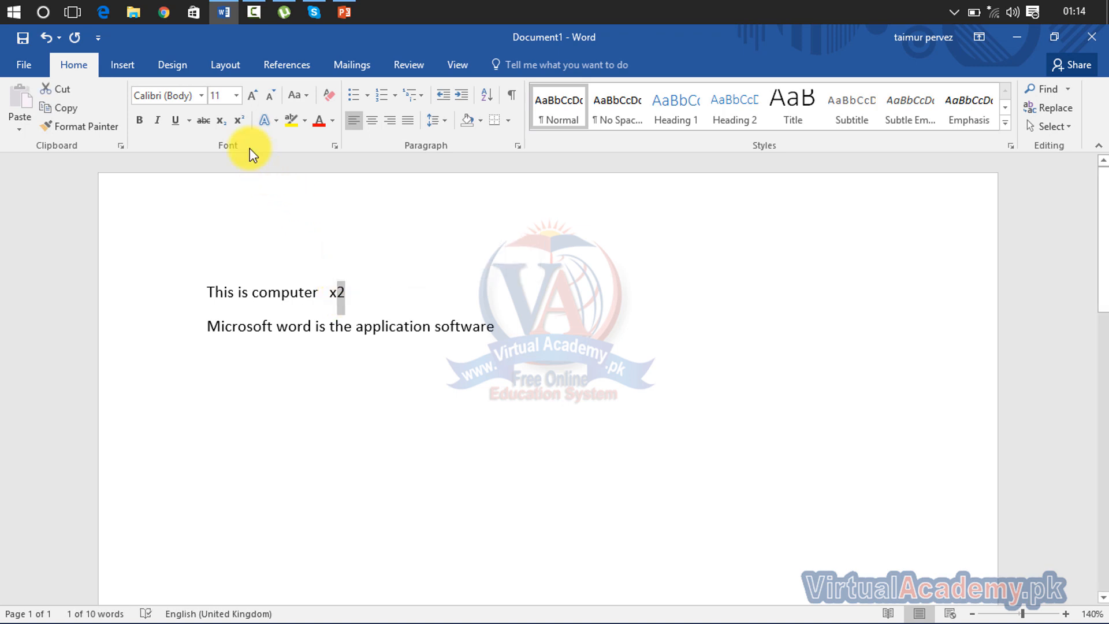
left_click(238, 120)
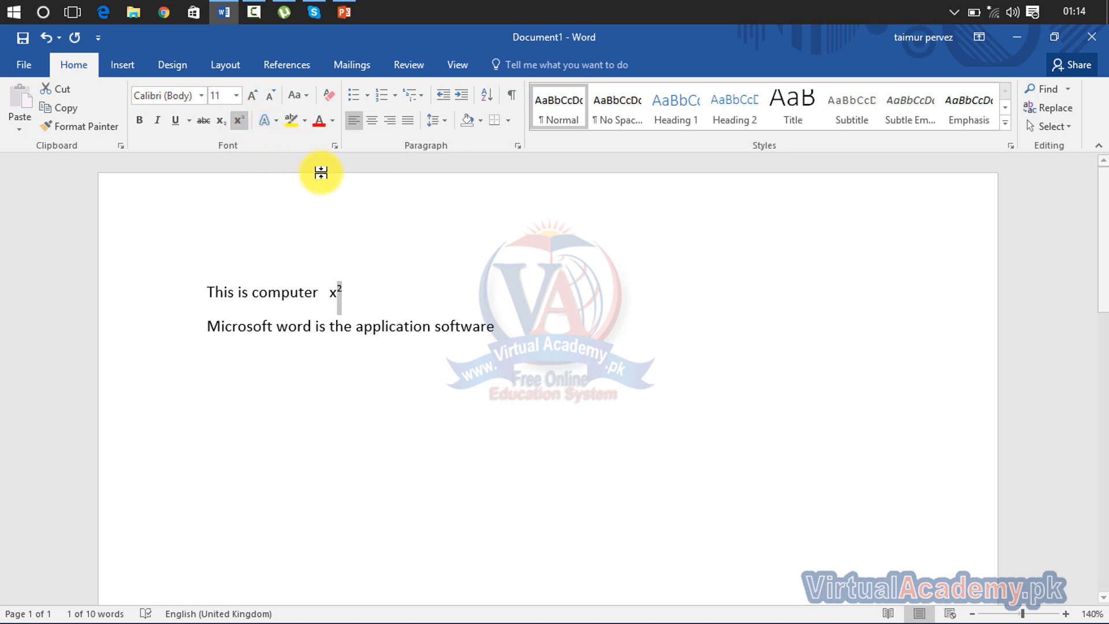
- Switch the 2 of "x2" to subscript and enlarge the page view to 210% to show it
left_click(223, 120)
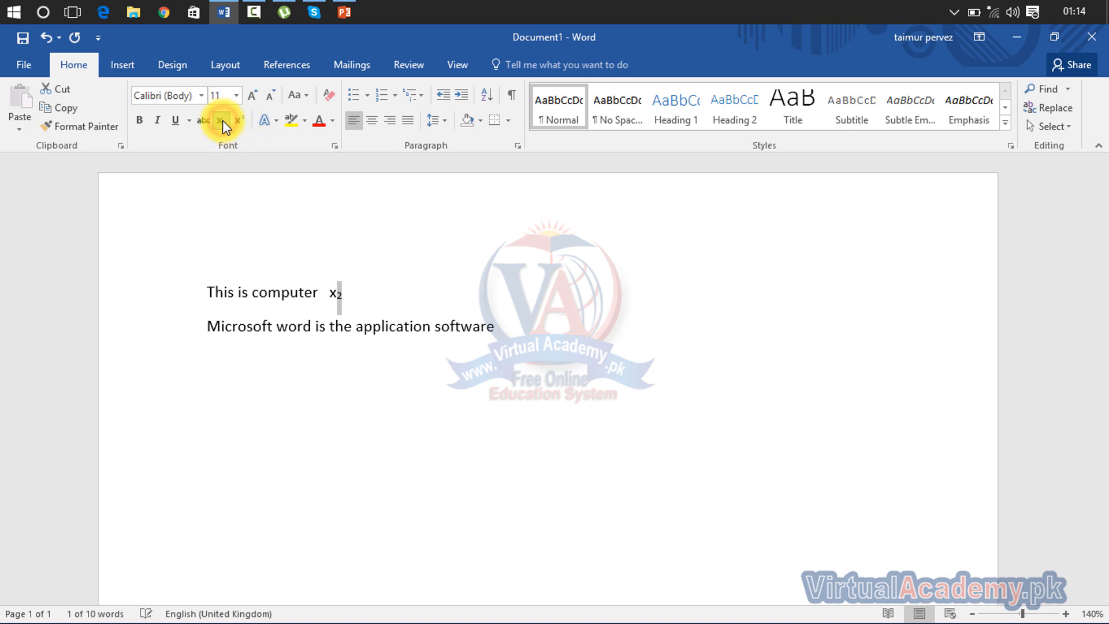
left_click(1066, 613)
left_click(1066, 614)
left_click(1066, 614)
left_click(1066, 614)
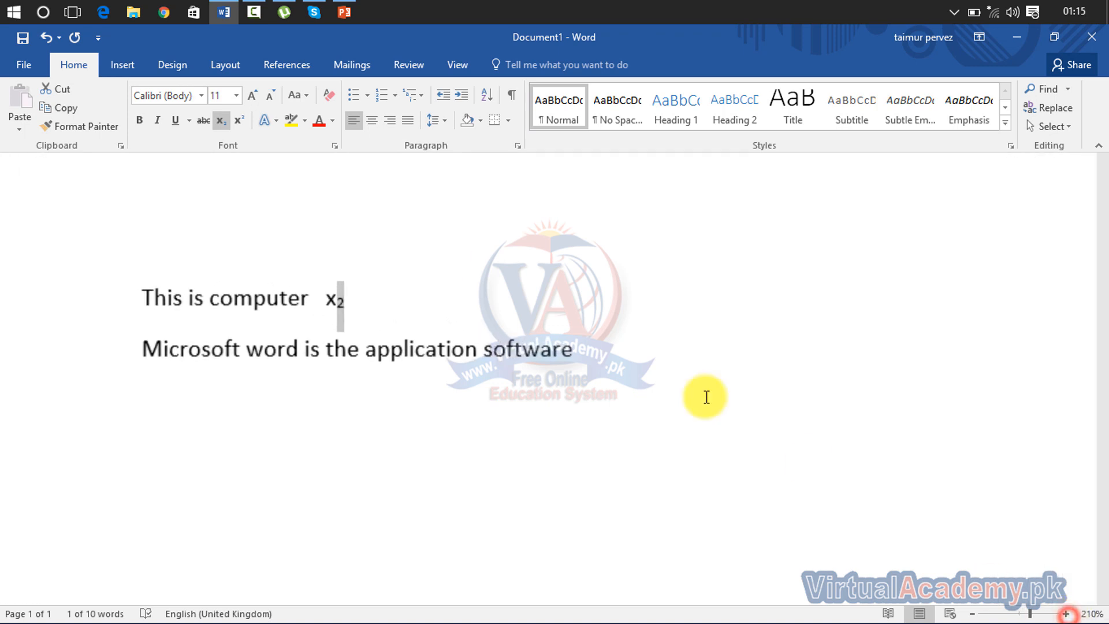
left_click(381, 316)
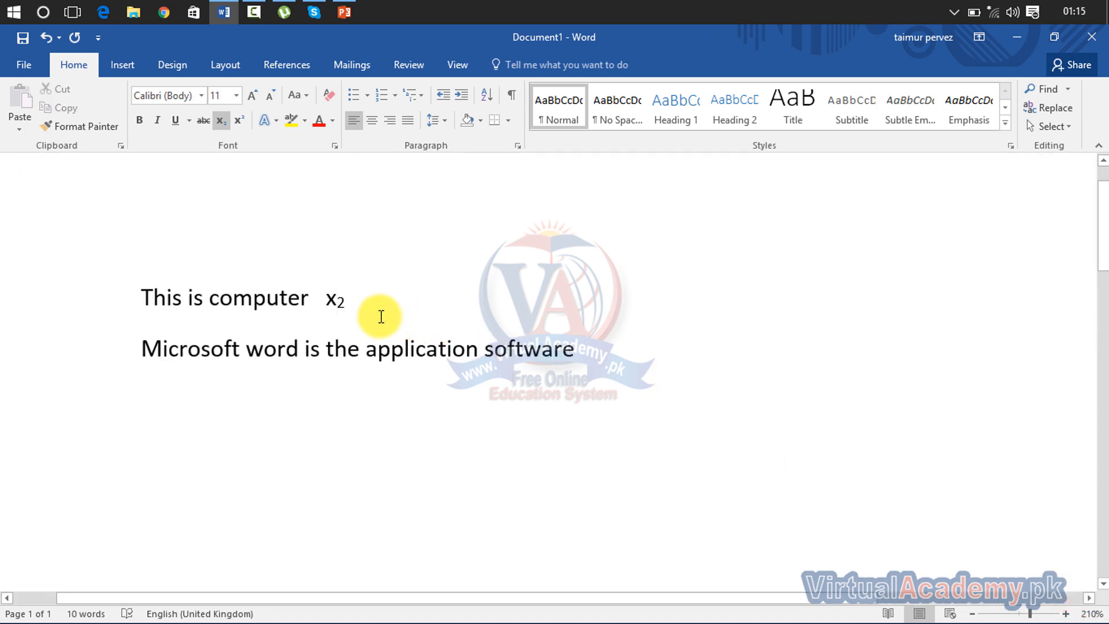
left_click(347, 304)
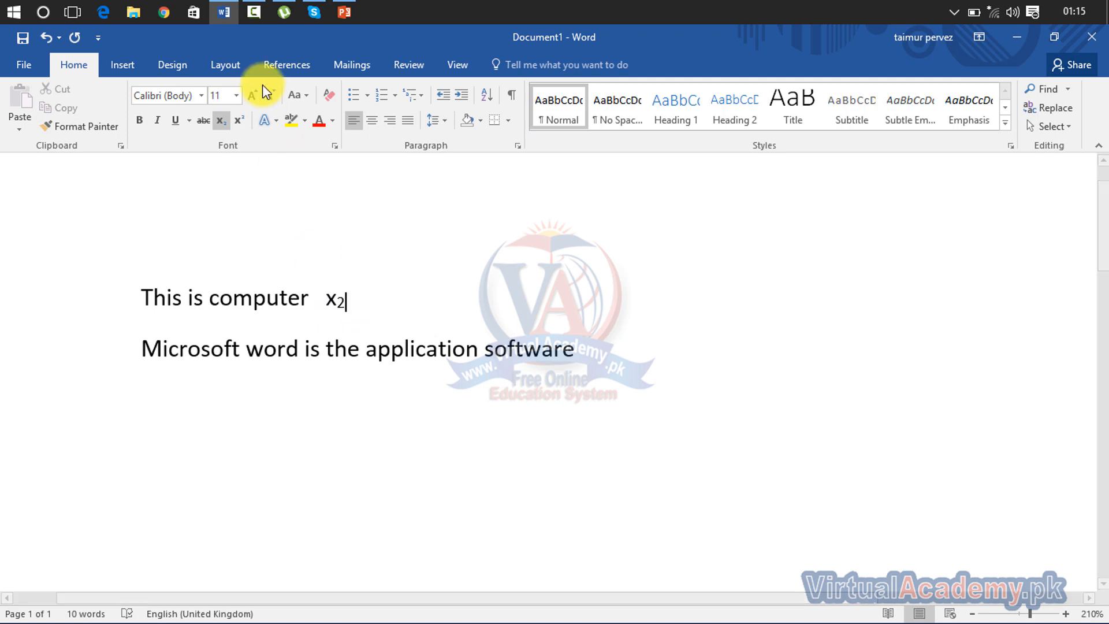
- Return the 2 of "x2" to normal text without subscript or superscript
left_click(220, 120)
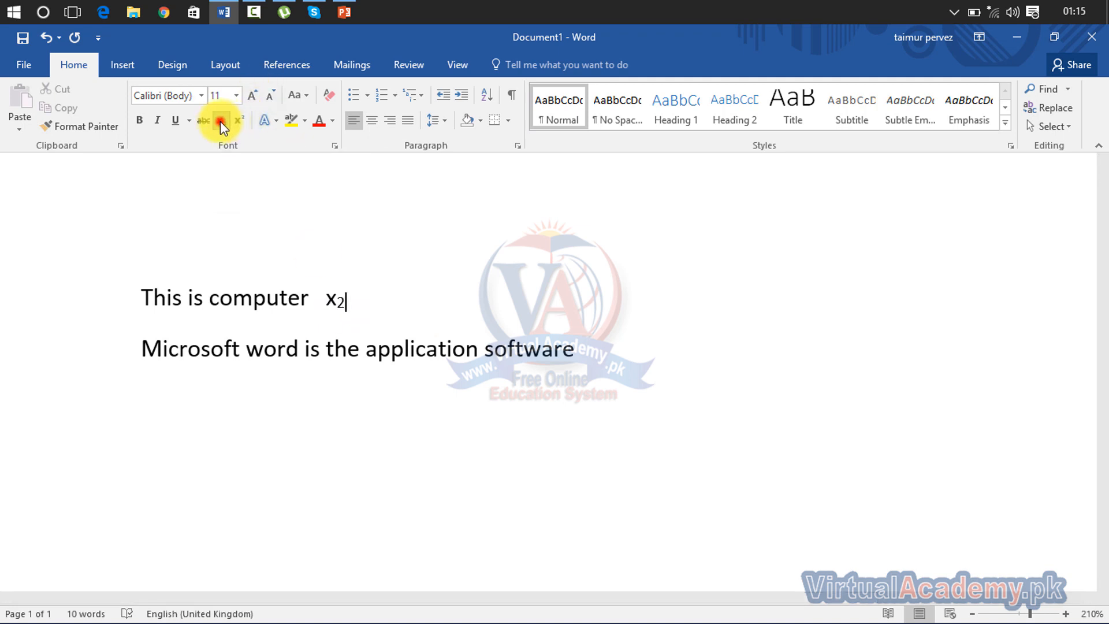
left_click_drag(359, 299, 327, 296)
left_click(345, 297)
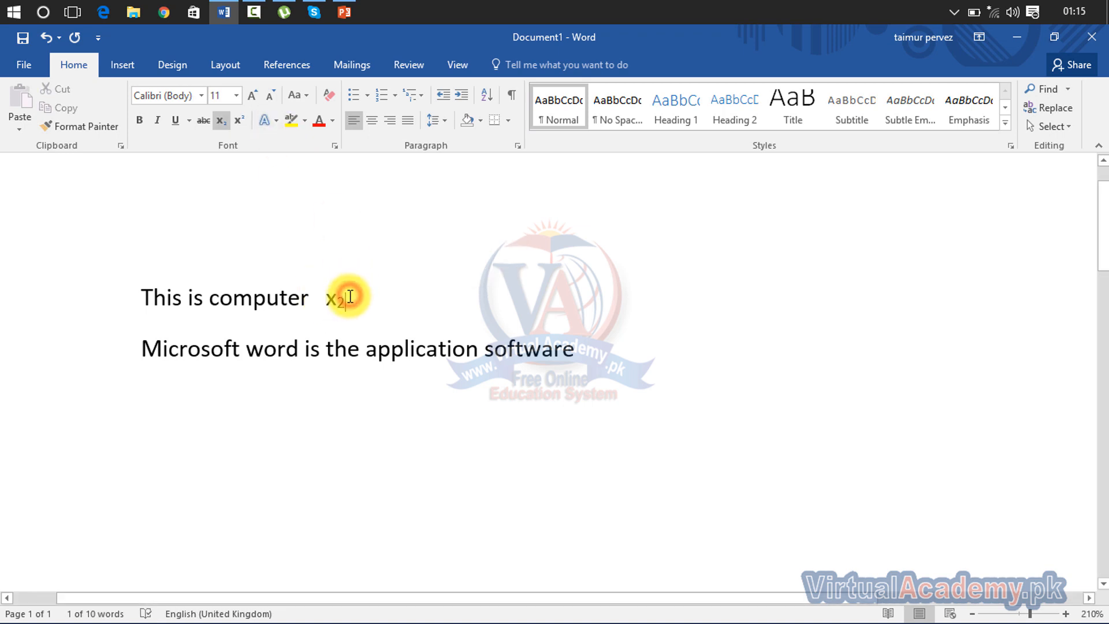
left_click(244, 123)
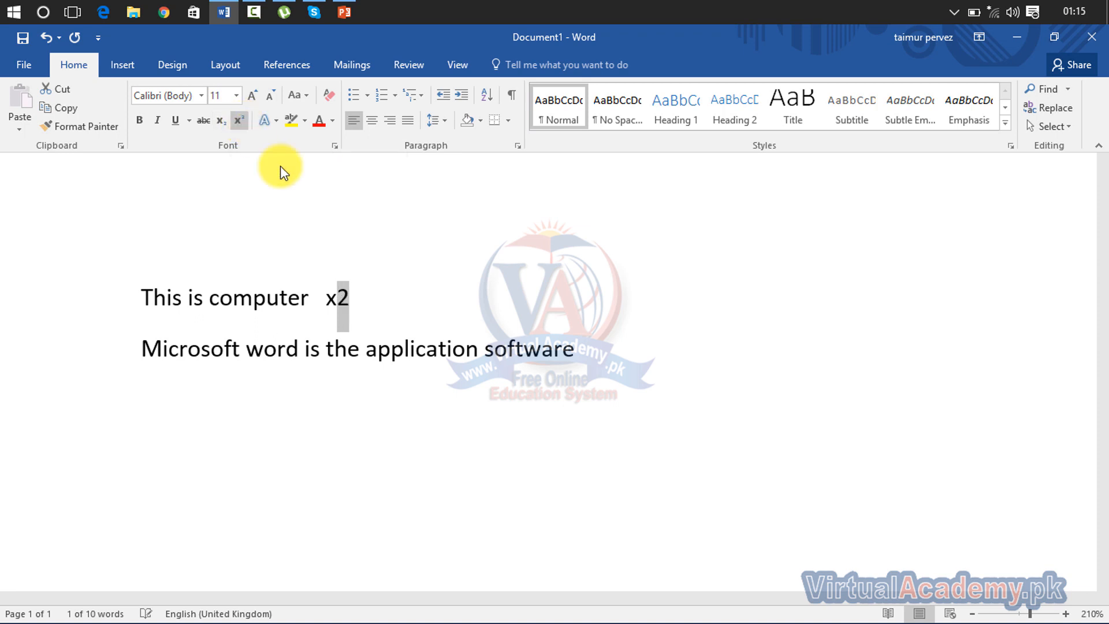
left_click(372, 289)
left_click_drag(357, 309, 327, 308)
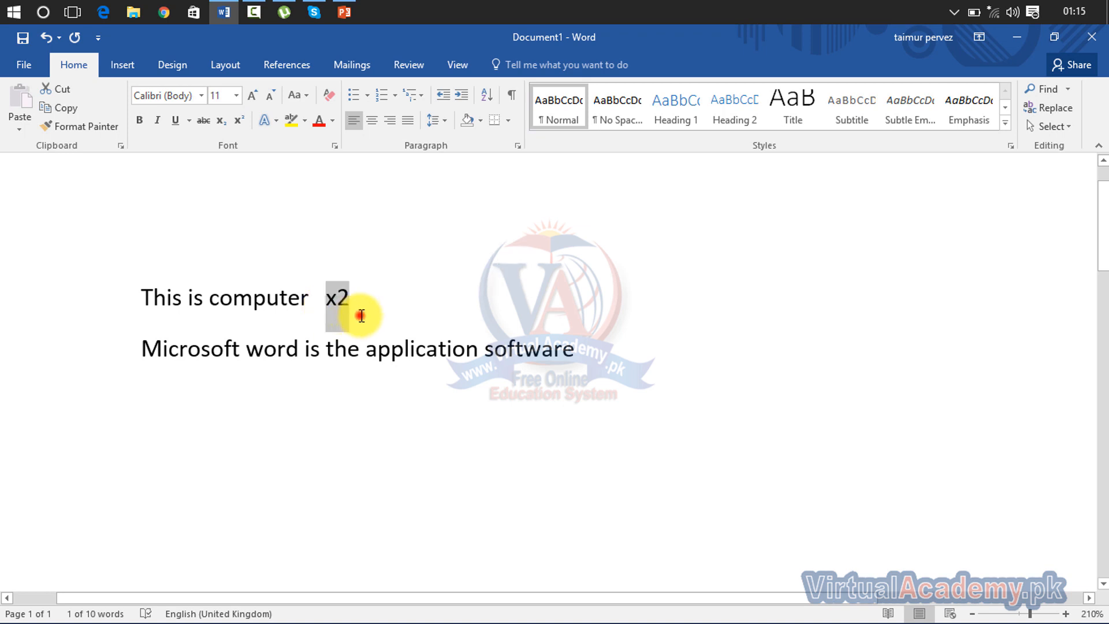
left_click(359, 313)
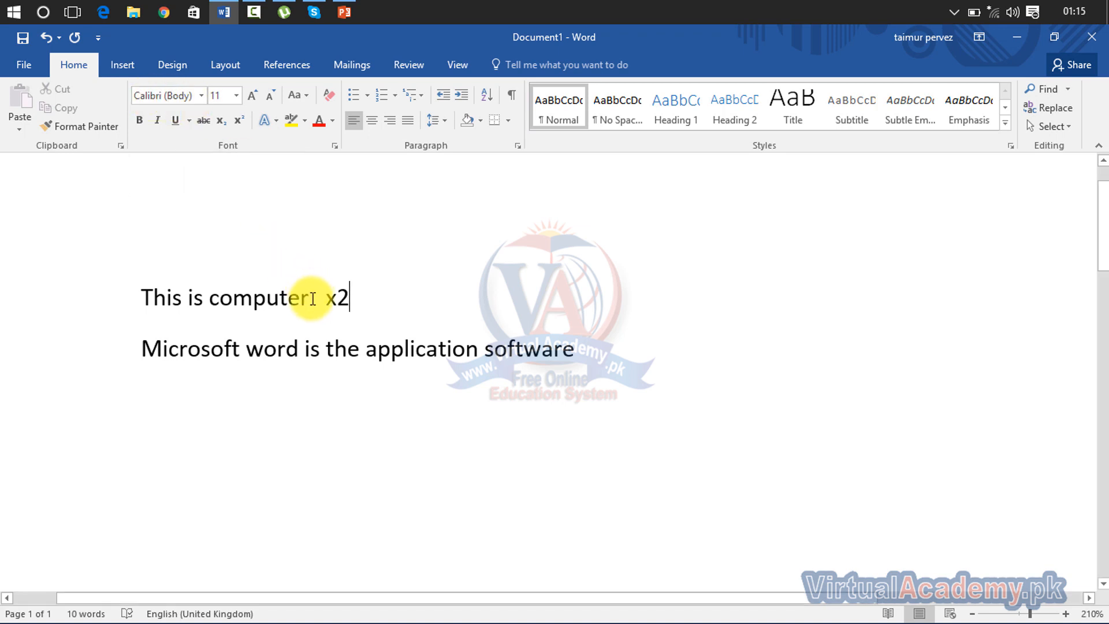
- Browse the available fonts for the word "software" in the second line and apply Arial Black to it
left_click_drag(483, 348, 584, 354)
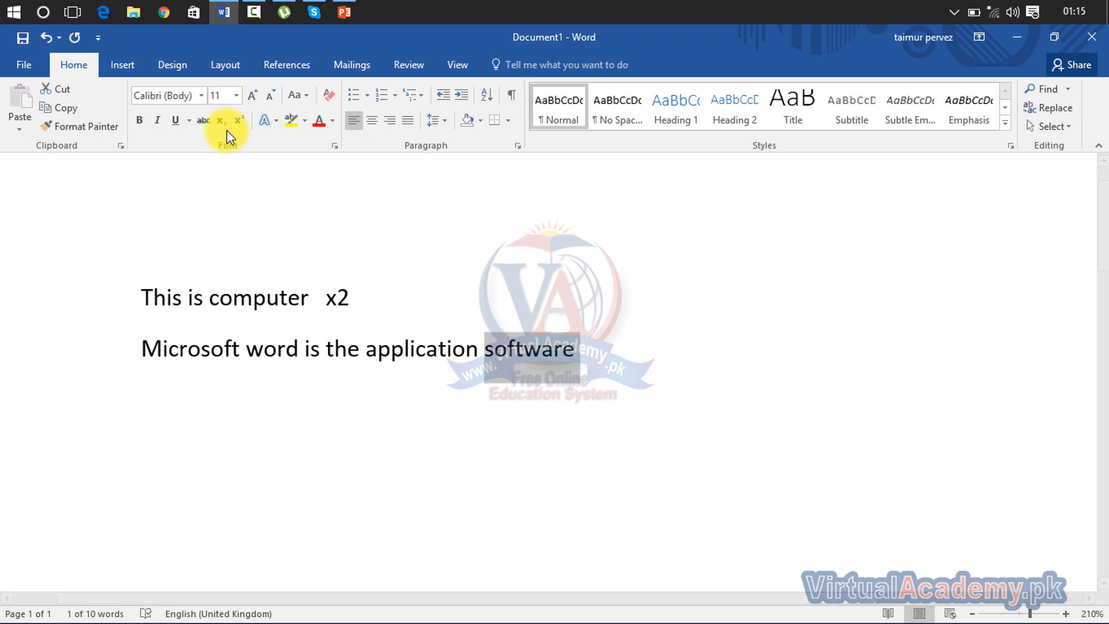
left_click(201, 96)
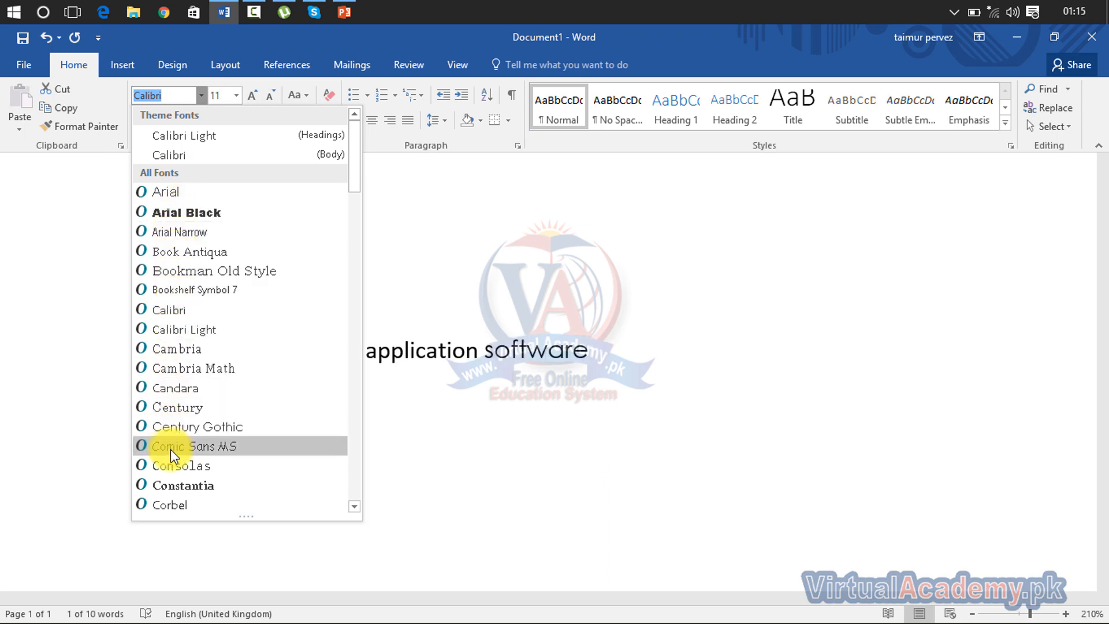
left_click(354, 506)
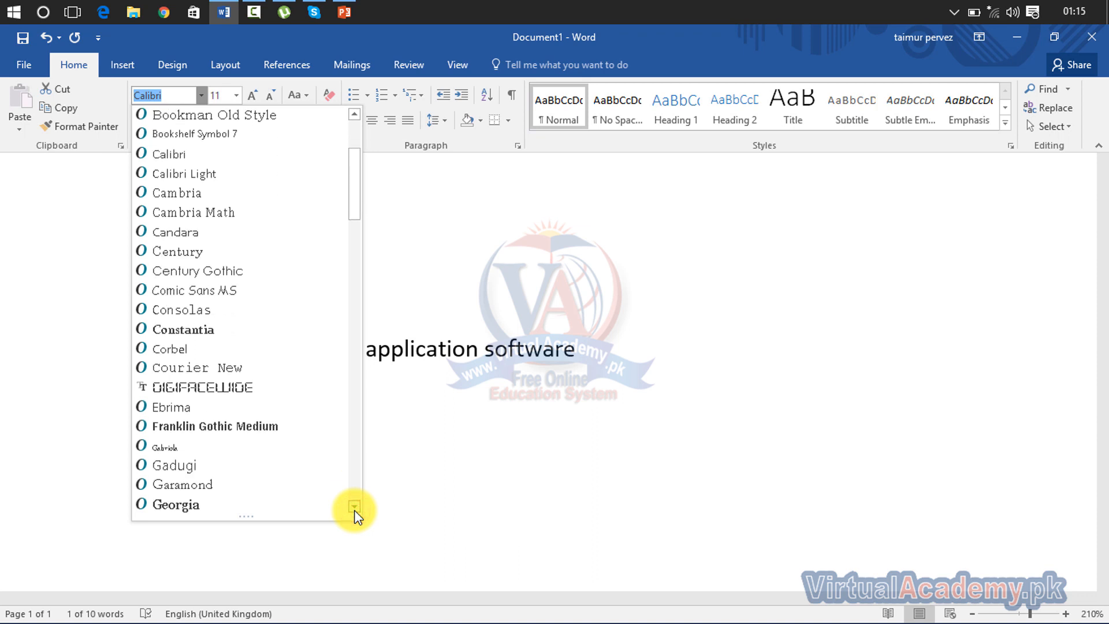
left_click_drag(355, 508, 354, 508)
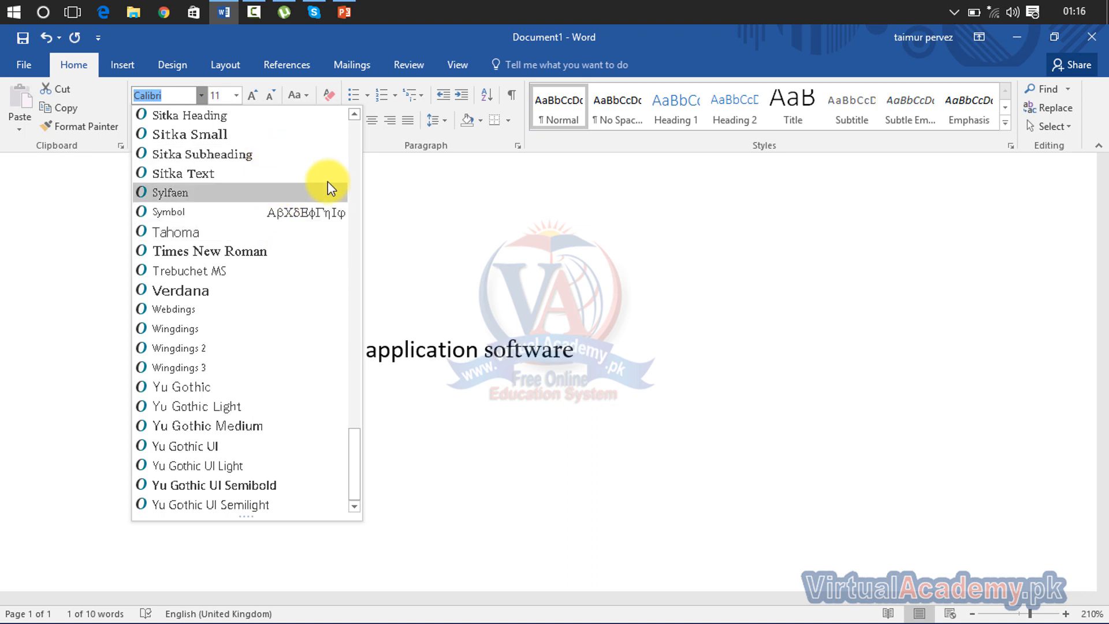
left_click(356, 165)
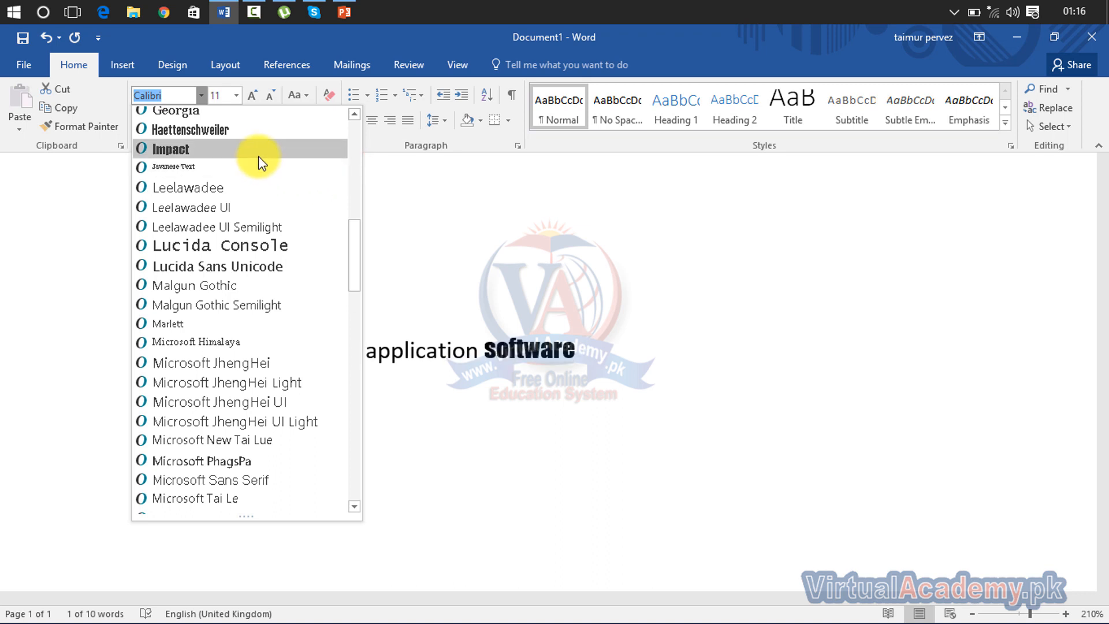
left_click(353, 161)
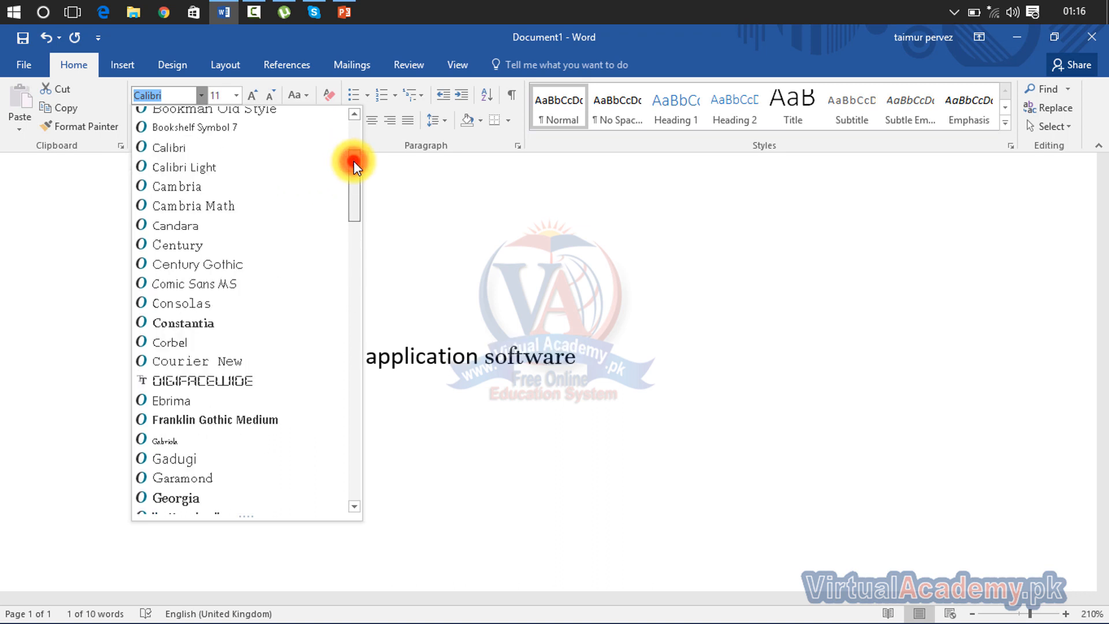
left_click_drag(354, 159, 356, 122)
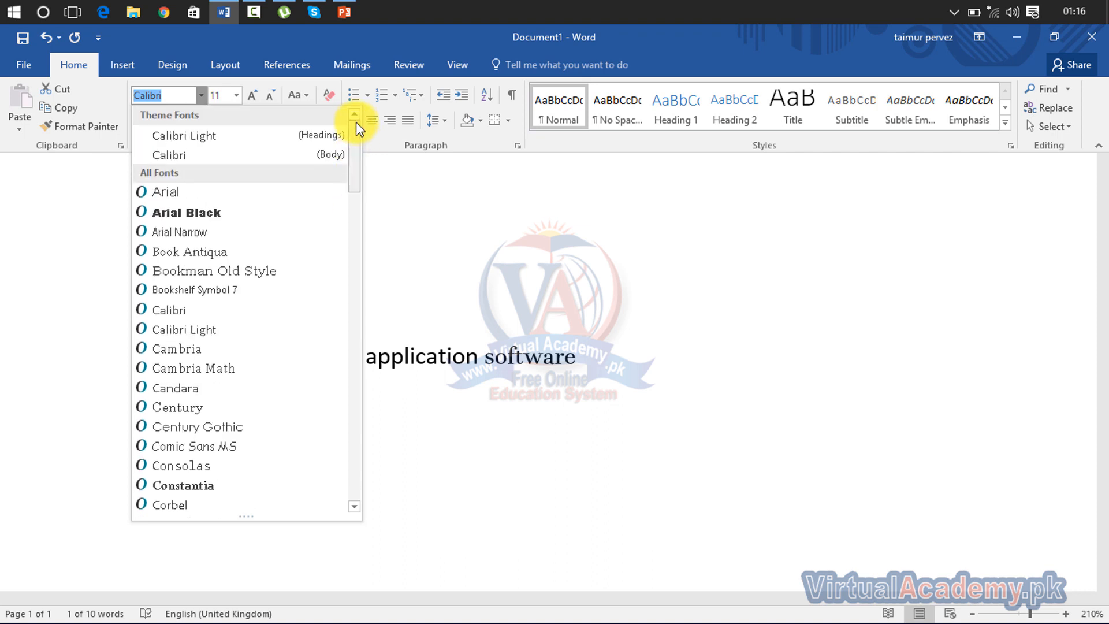
left_click(279, 223)
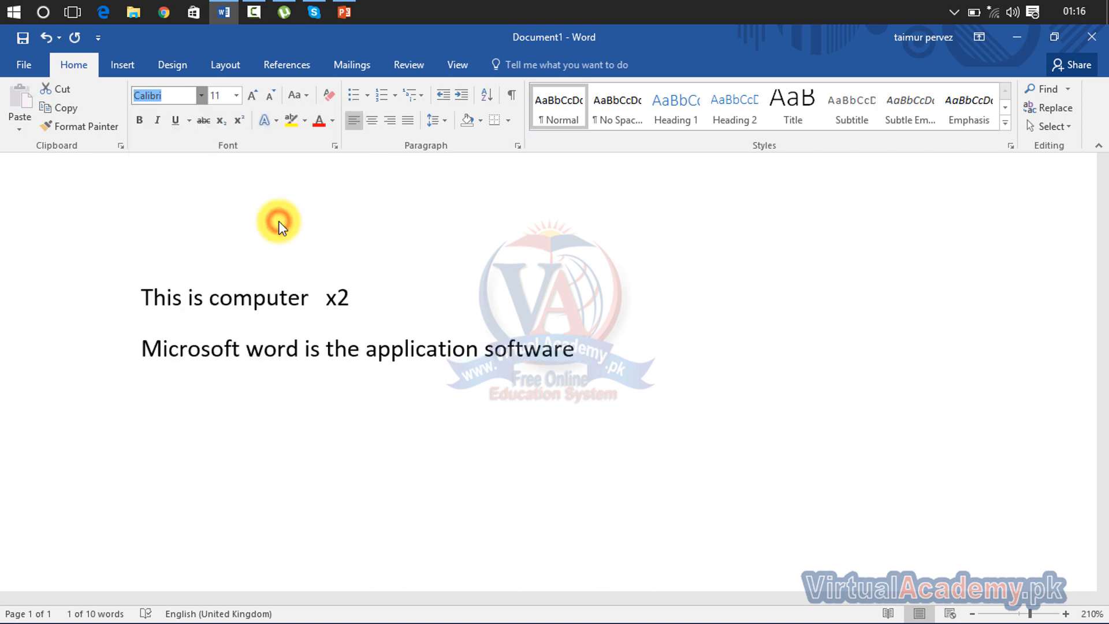
left_click(421, 416)
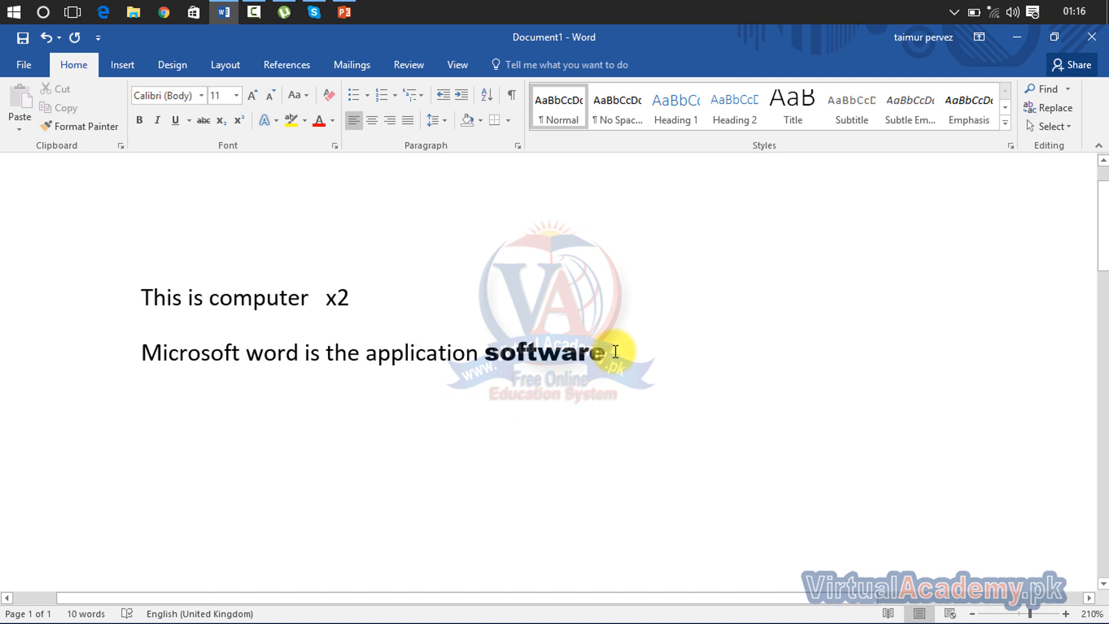
- Set the font of the word "software" back to Calibri (Body)
left_click_drag(616, 351, 470, 351)
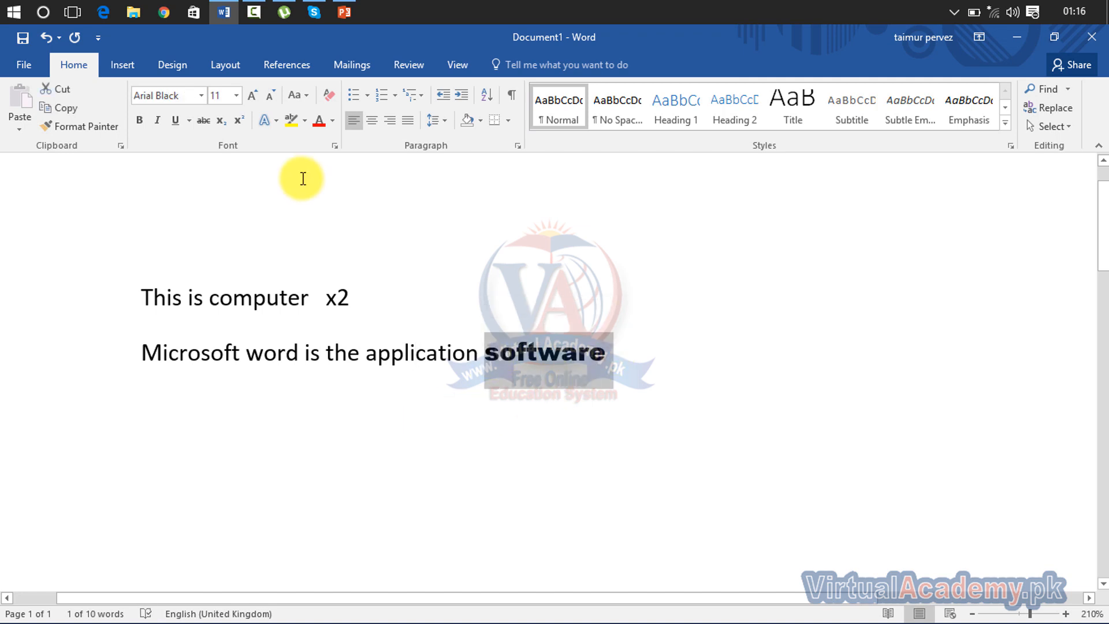
left_click(200, 97)
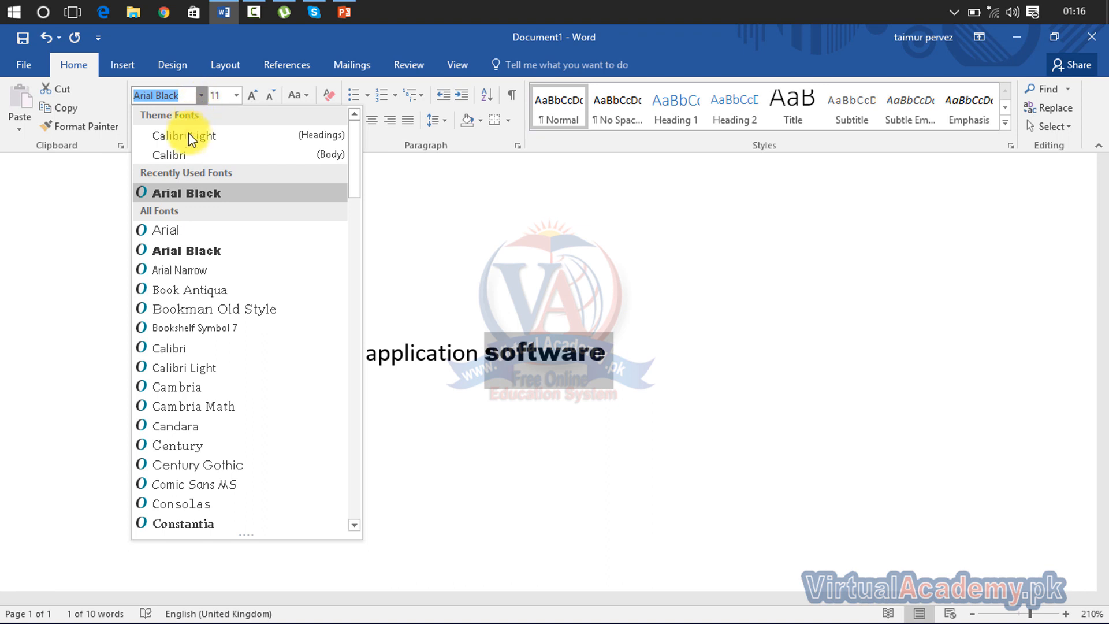
left_click(182, 155)
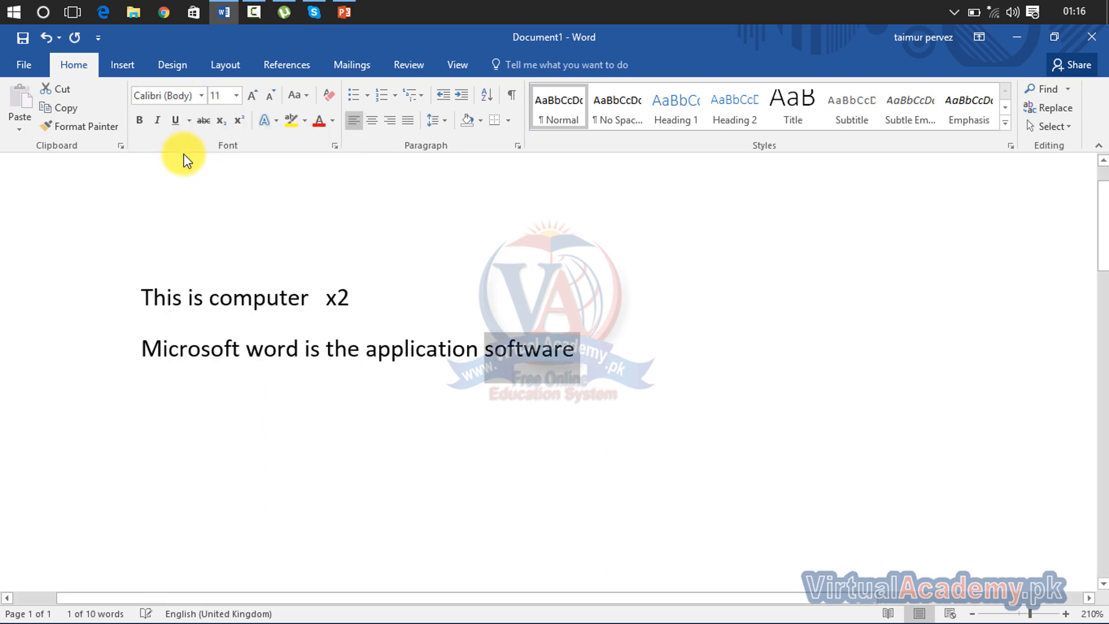
left_click(483, 407)
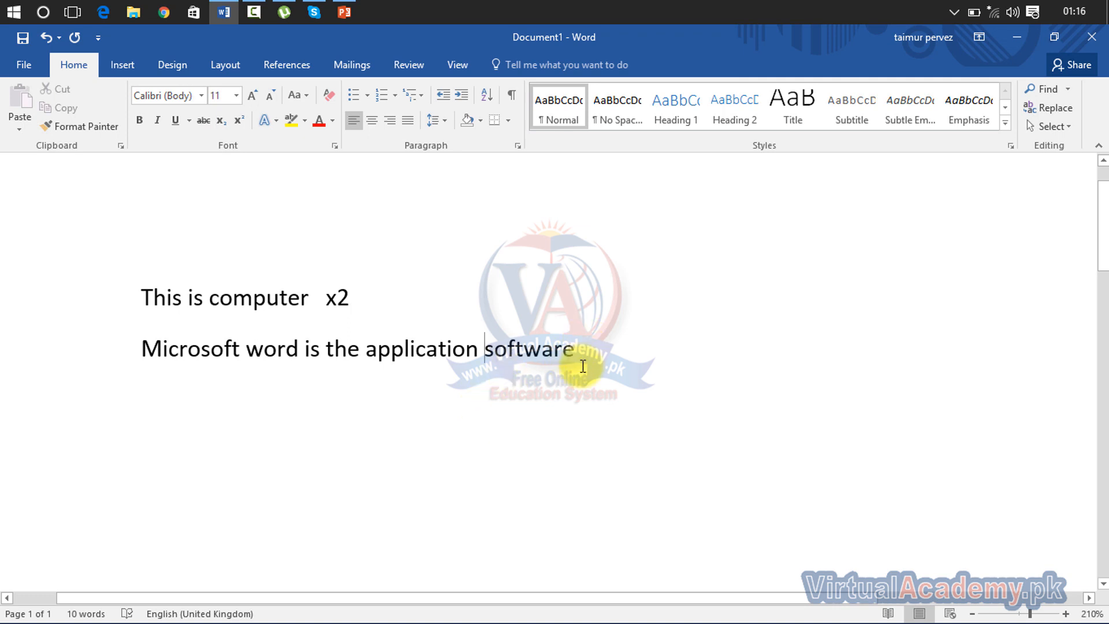
- Grow the font size of the word "software" in increments up to 90
left_click_drag(581, 361, 484, 348)
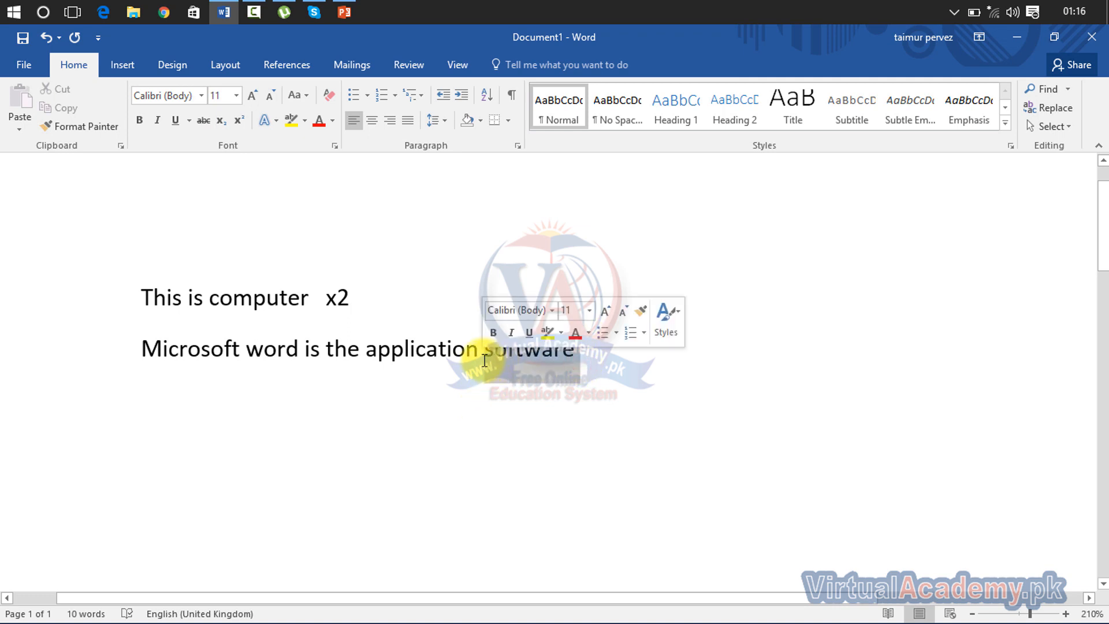
left_click(972, 613)
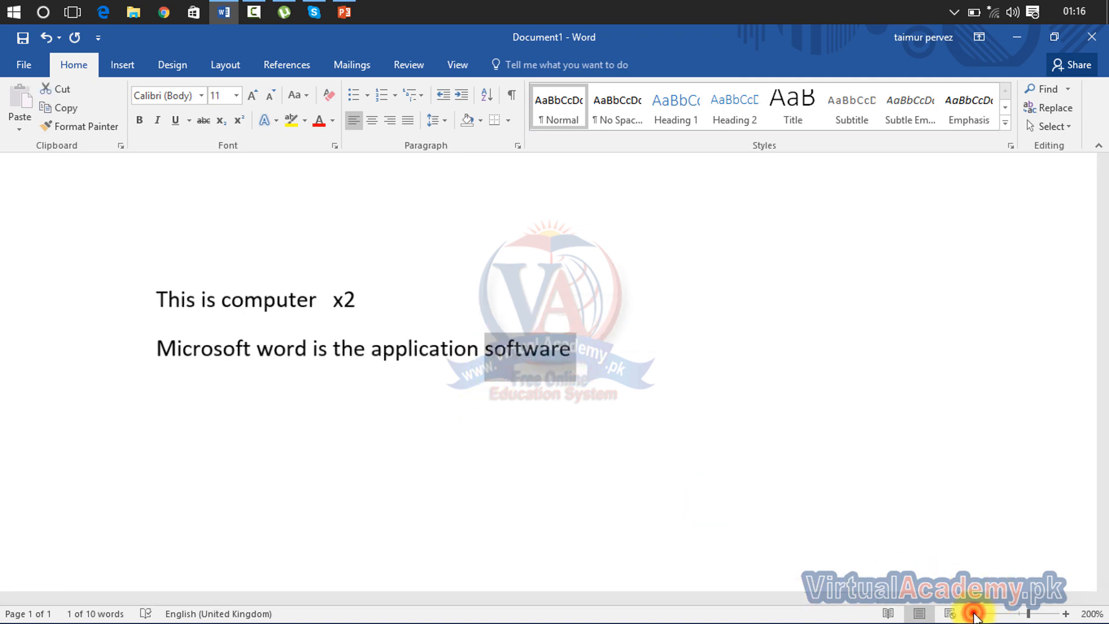
left_click(973, 613)
left_click(972, 614)
left_click(972, 613)
left_click(973, 613)
left_click(973, 613)
left_click(972, 613)
left_click(973, 613)
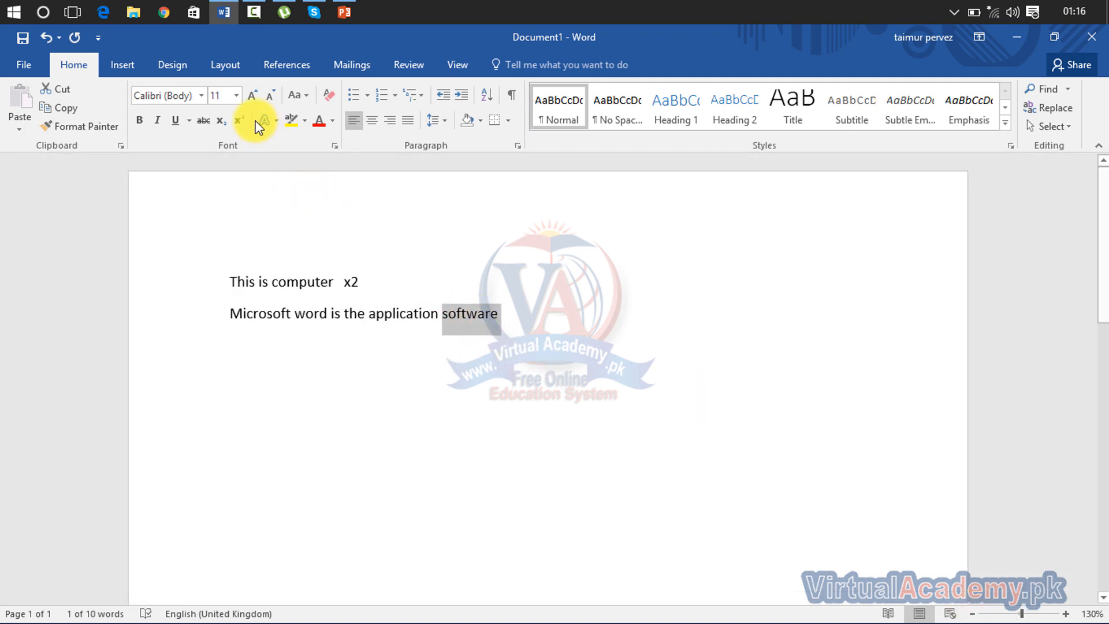
left_click(252, 93)
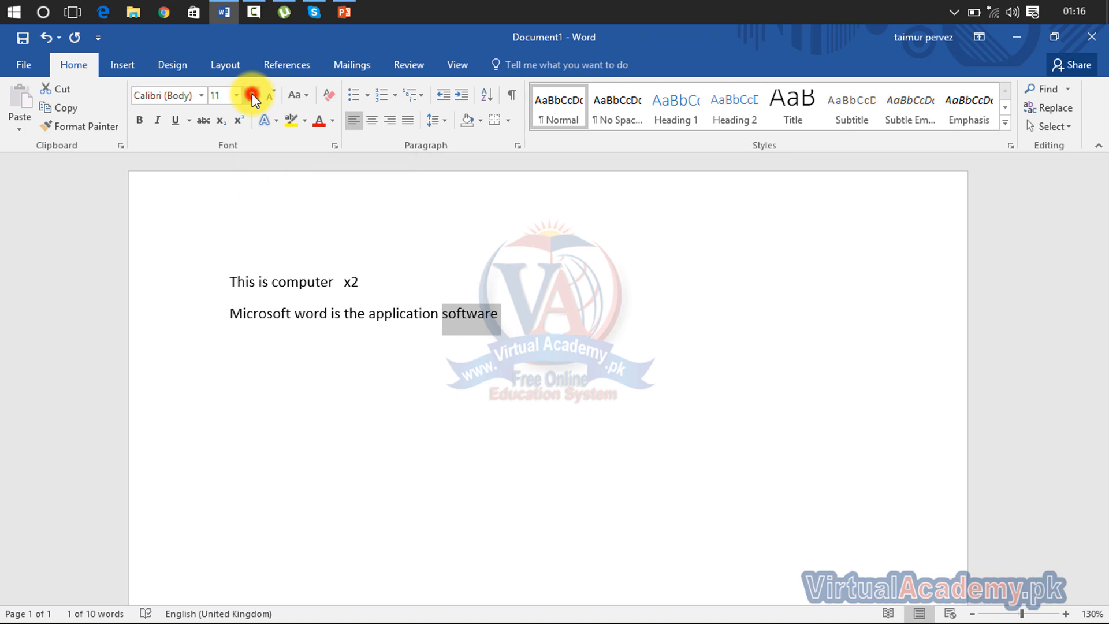
left_click(252, 93)
left_click(252, 94)
left_click(252, 93)
left_click(252, 93)
left_click(252, 93)
left_click(251, 94)
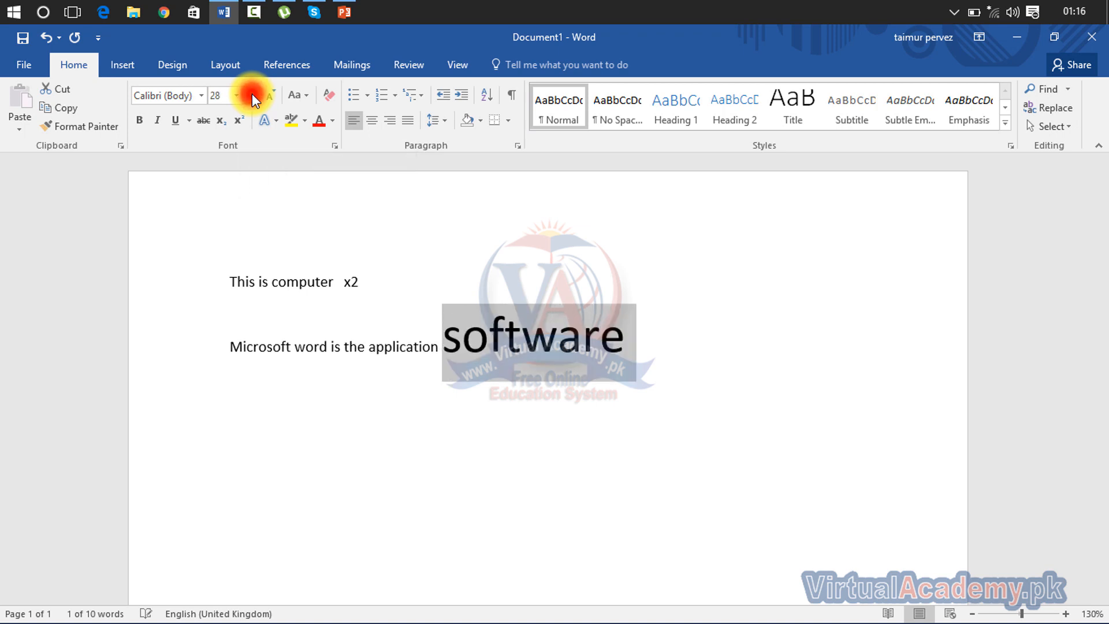
left_click(251, 94)
left_click(252, 94)
left_click(252, 94)
left_click(252, 94)
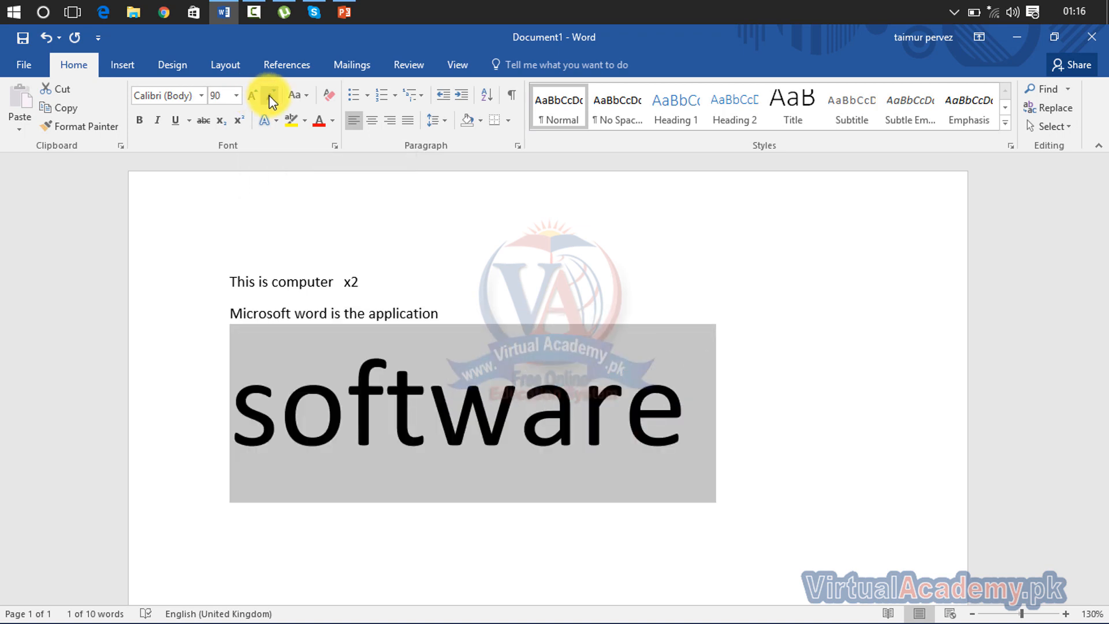
- Shrink the font size of the word "software" in increments down to 14
left_click(270, 96)
left_click(270, 96)
left_click(270, 96)
left_click(269, 96)
left_click(269, 96)
left_click(269, 97)
left_click(269, 97)
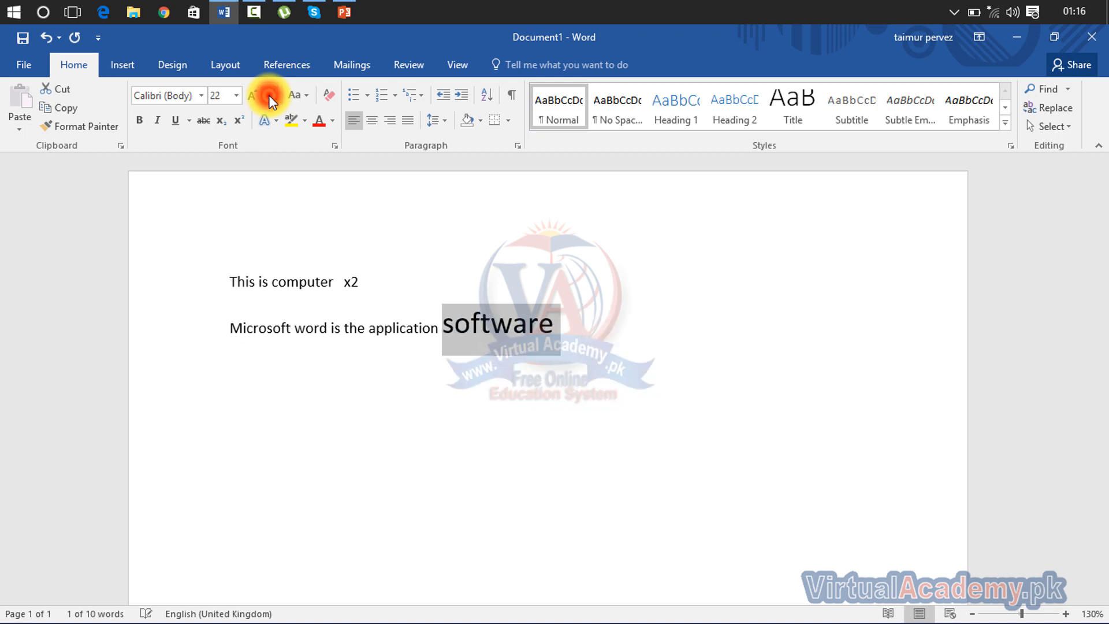
left_click(269, 96)
left_click(269, 96)
left_click(269, 97)
left_click(269, 97)
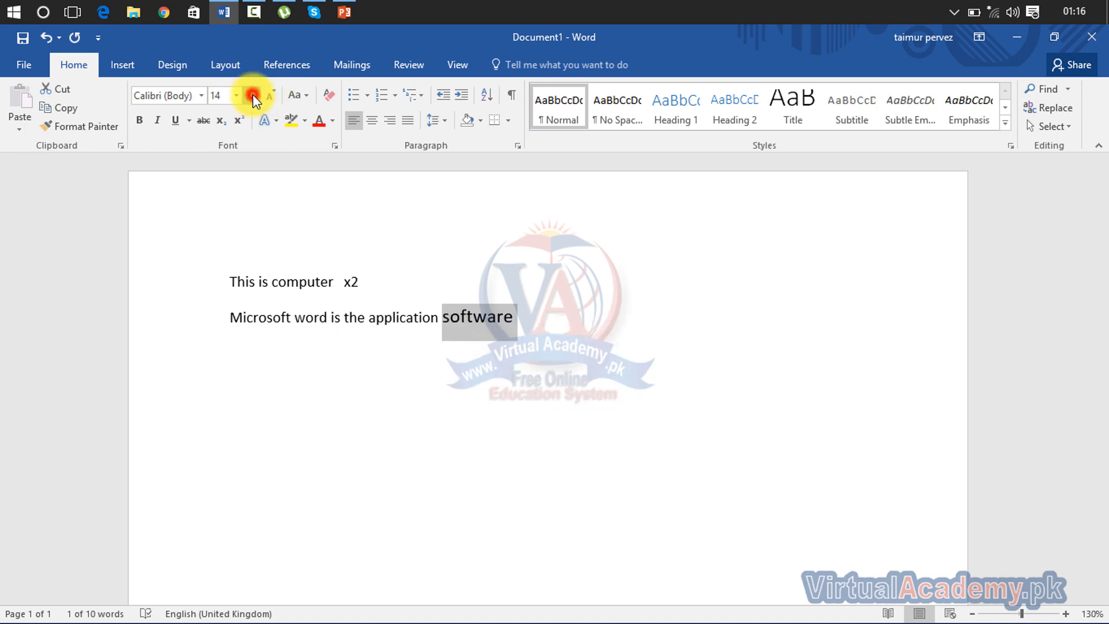
- Grow the word "software" again, bringing its font size up to 80
left_click(252, 95)
left_click(252, 95)
left_click(252, 94)
left_click(252, 95)
left_click(252, 95)
left_click(251, 94)
left_click(251, 95)
left_click(252, 95)
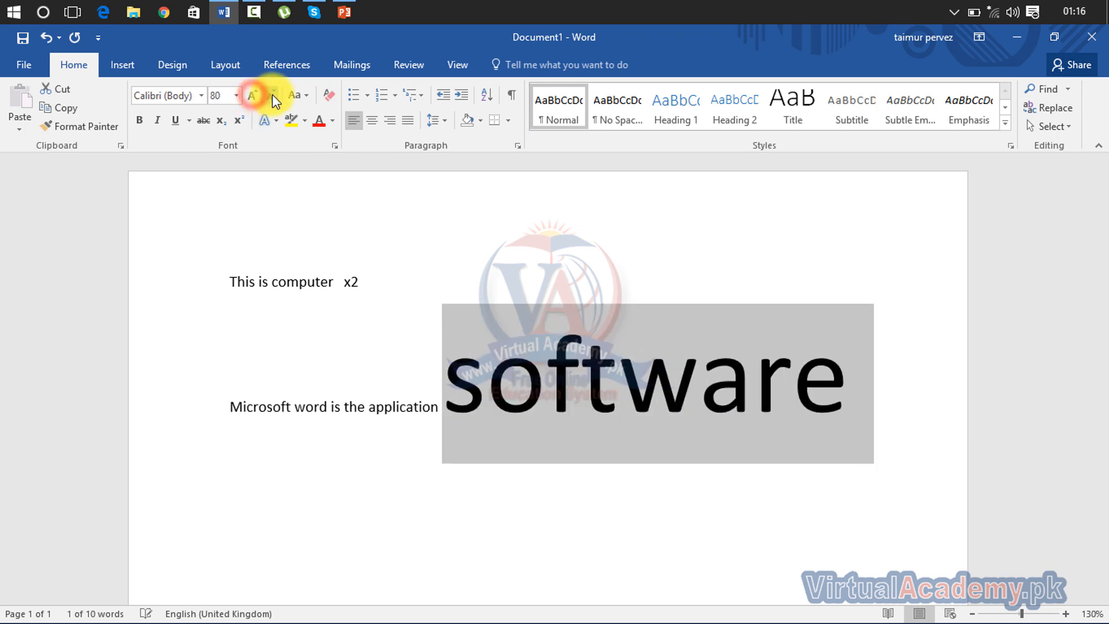
- Shrink the font size of the word "software" in increments down to 11
left_click(273, 95)
left_click(274, 94)
left_click(274, 95)
left_click(274, 94)
left_click(274, 94)
left_click(274, 95)
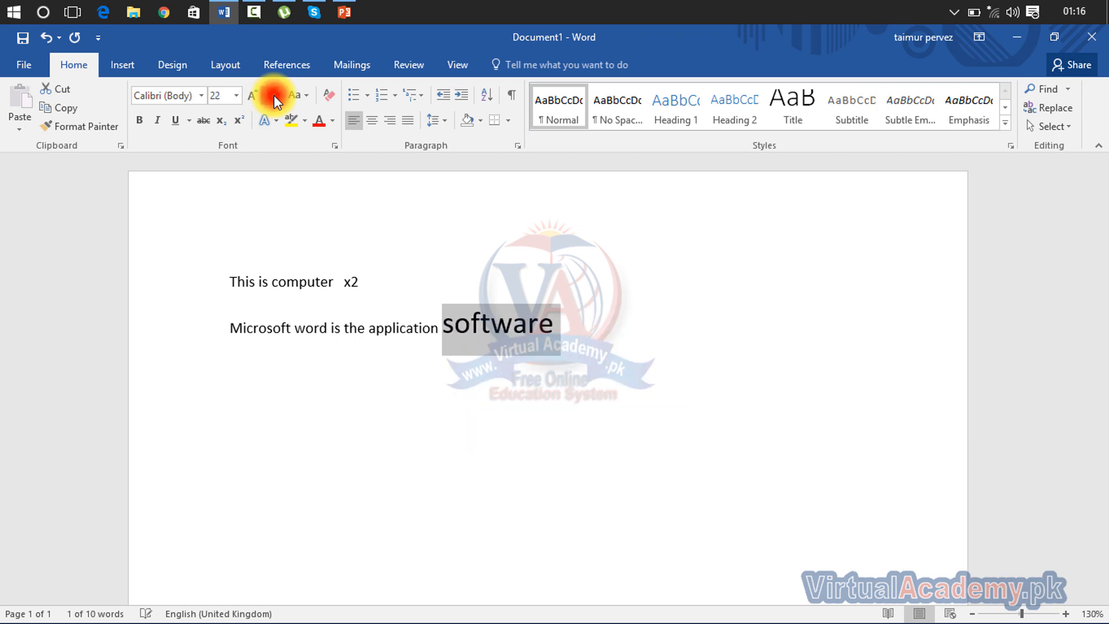
left_click(273, 94)
left_click(274, 95)
left_click(273, 95)
left_click(274, 95)
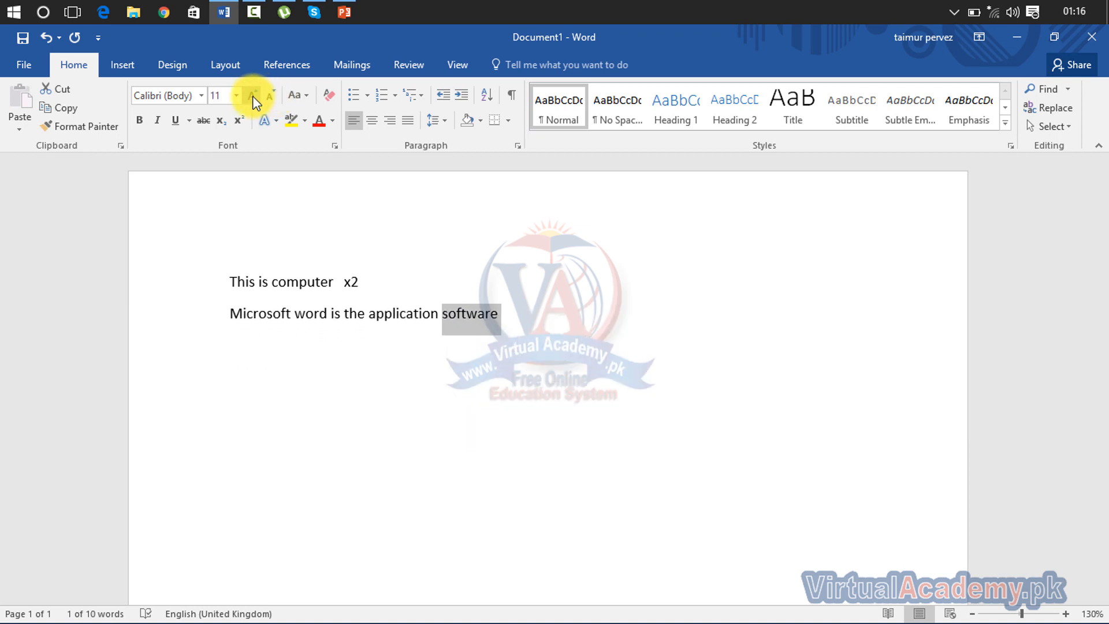
- Set the font size of the word "software" to 72, followed by a custom size of 100
left_click(236, 95)
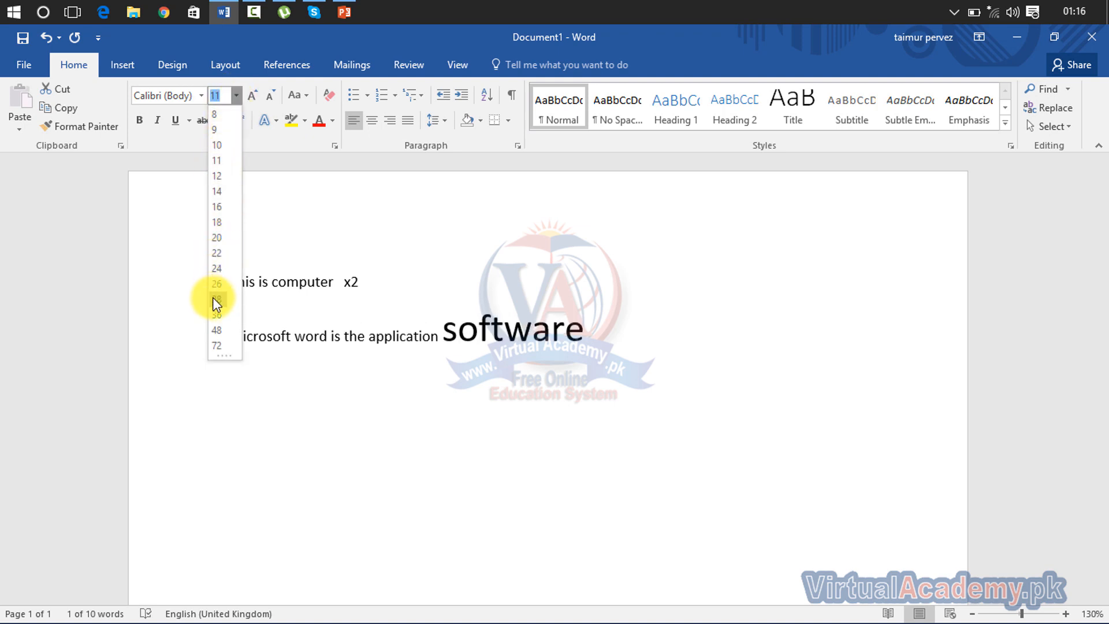
left_click(217, 345)
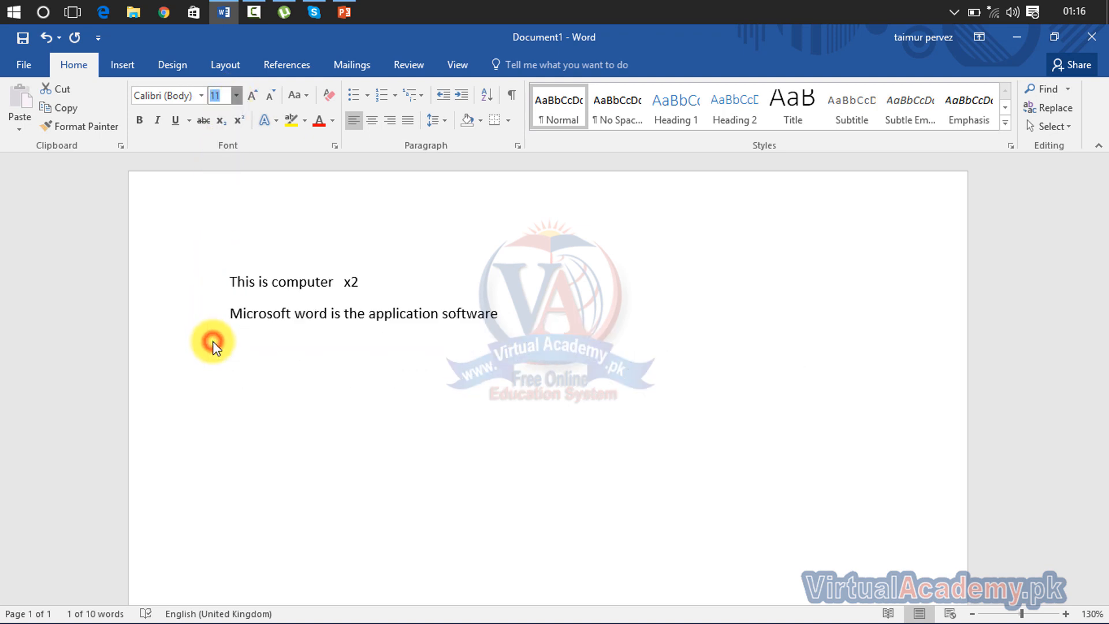
left_click(236, 96)
left_click(237, 97)
left_click(223, 95)
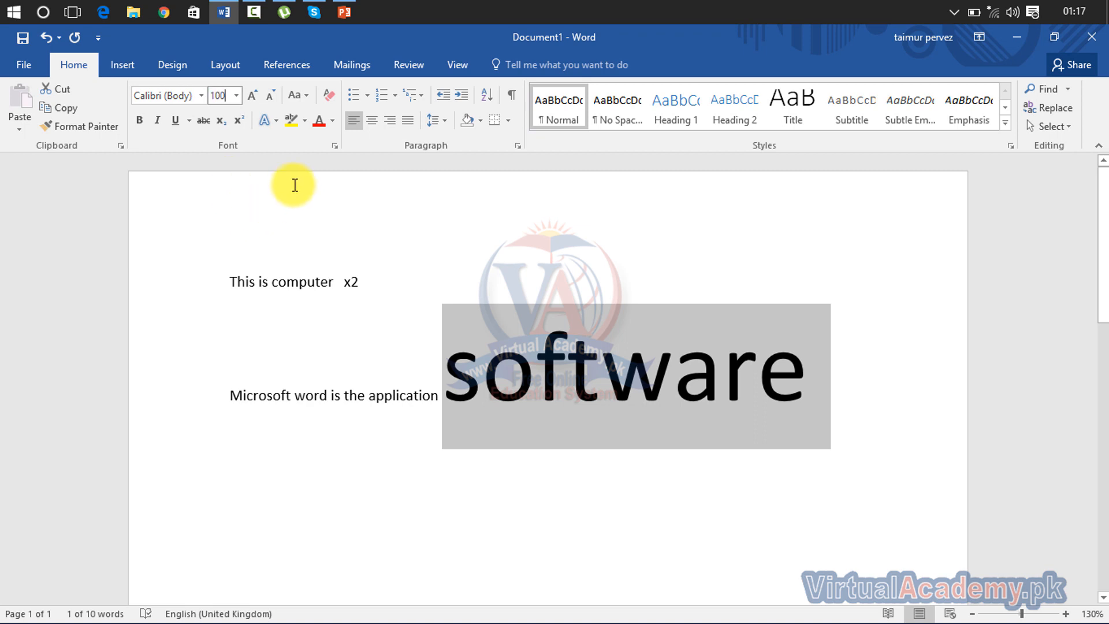
key("Return")
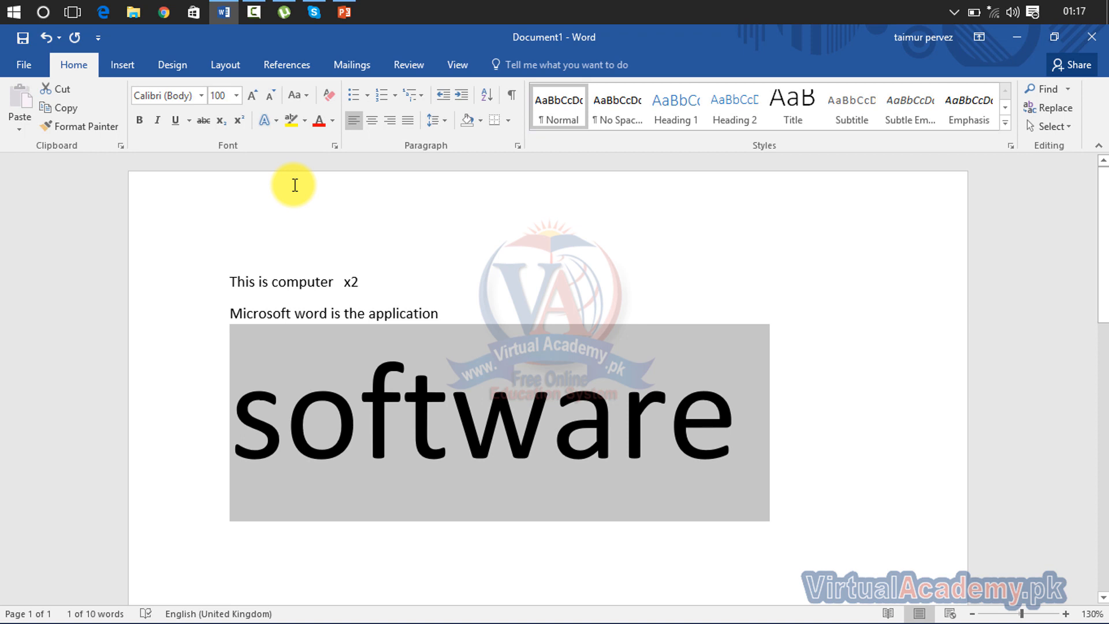
- Set the font size of the word "software" to 12 and deselect it
left_click(237, 95)
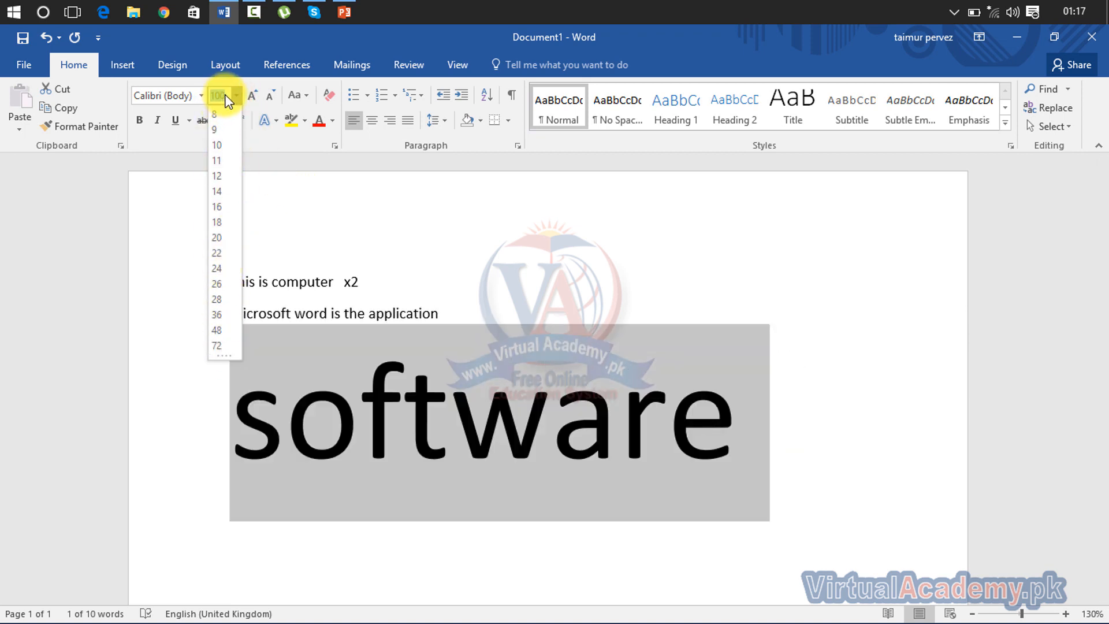
left_click(215, 170)
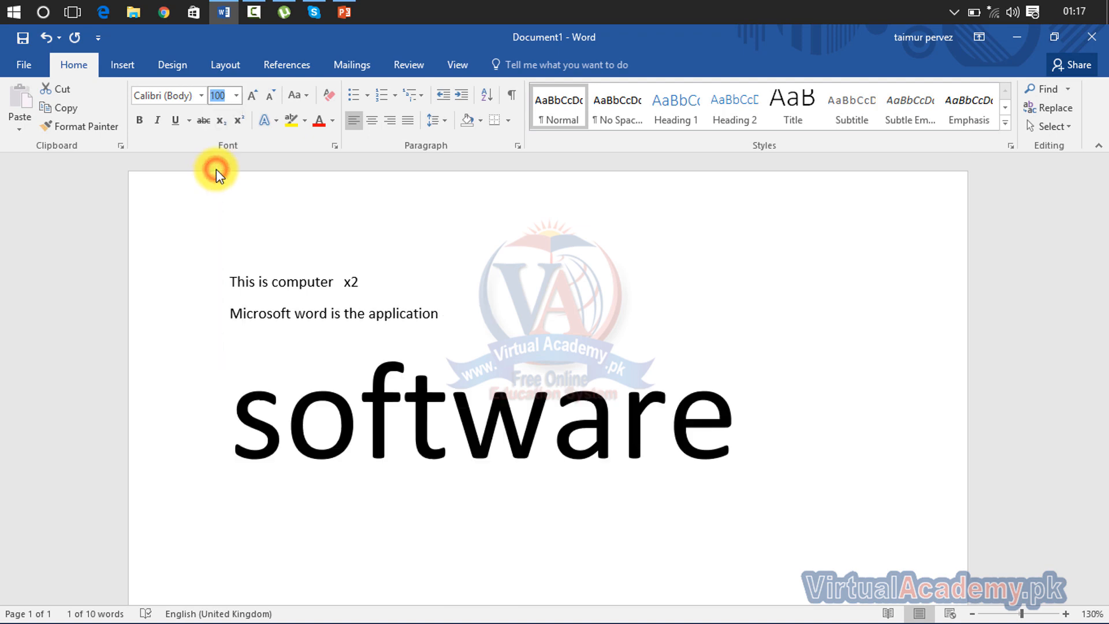
left_click(529, 310)
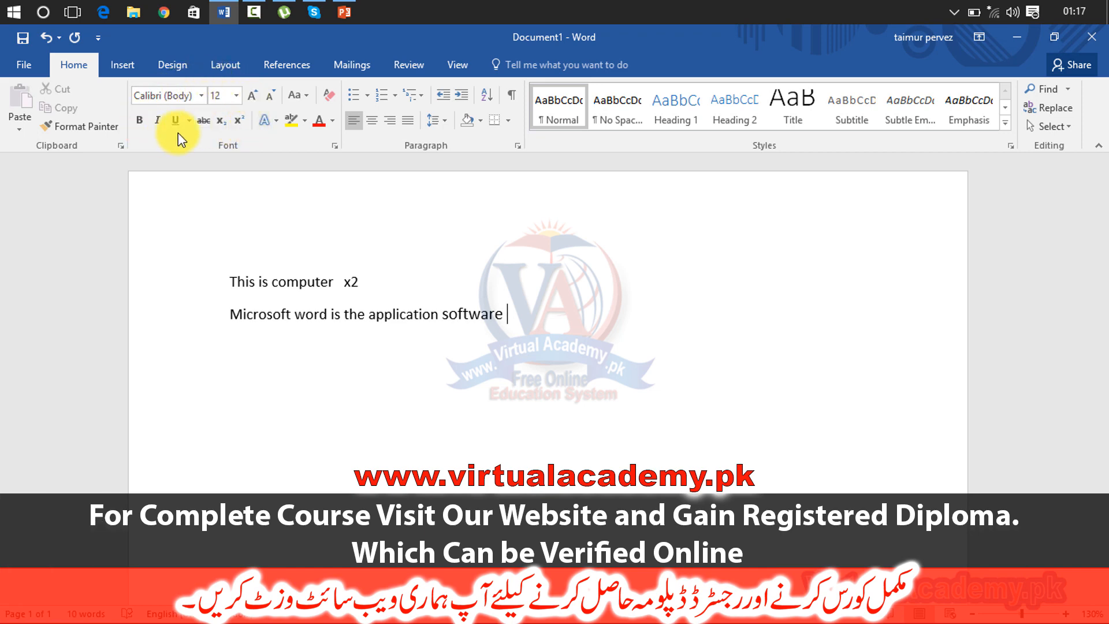
- Select the word "software" and grow its font size in increments up to 22
left_click(279, 123)
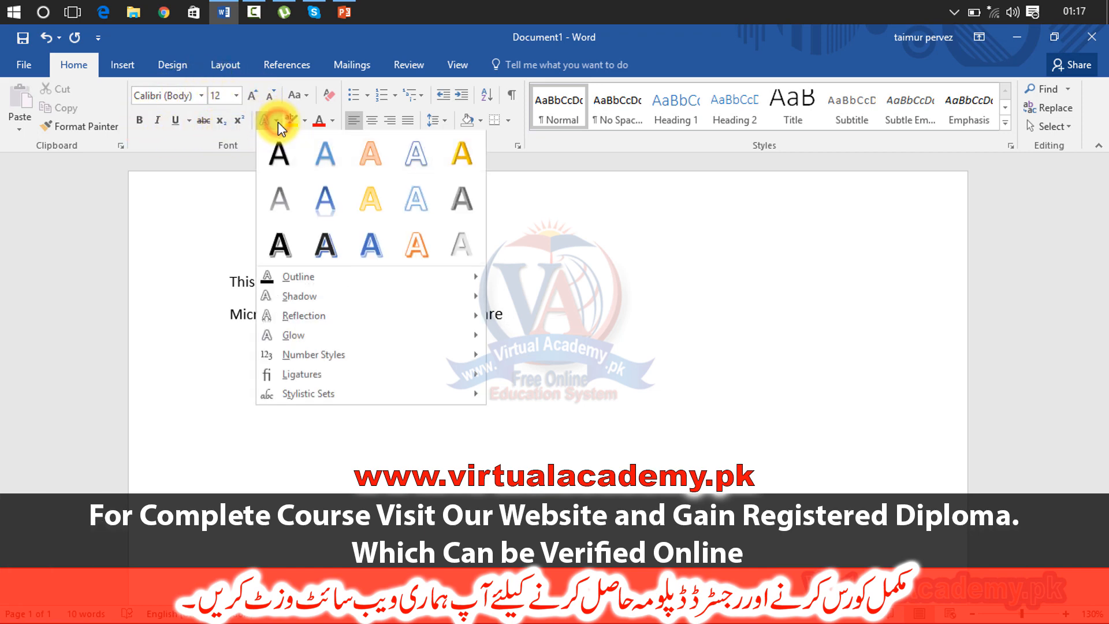
left_click(595, 314)
left_click_drag(521, 316, 439, 316)
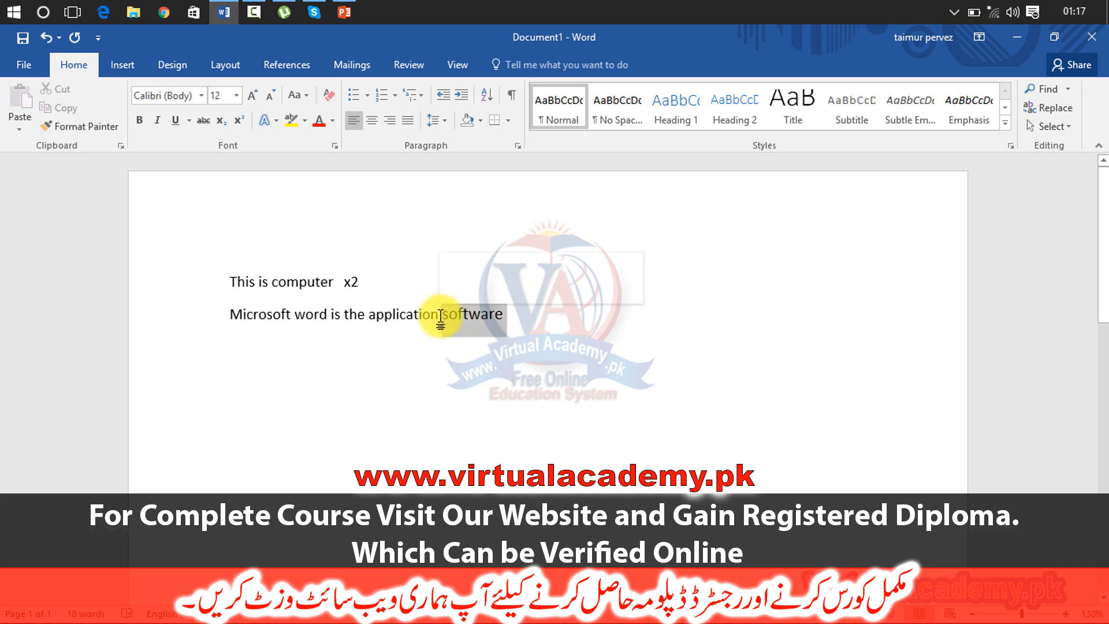
left_click(253, 95)
left_click(252, 95)
left_click(253, 95)
left_click(252, 95)
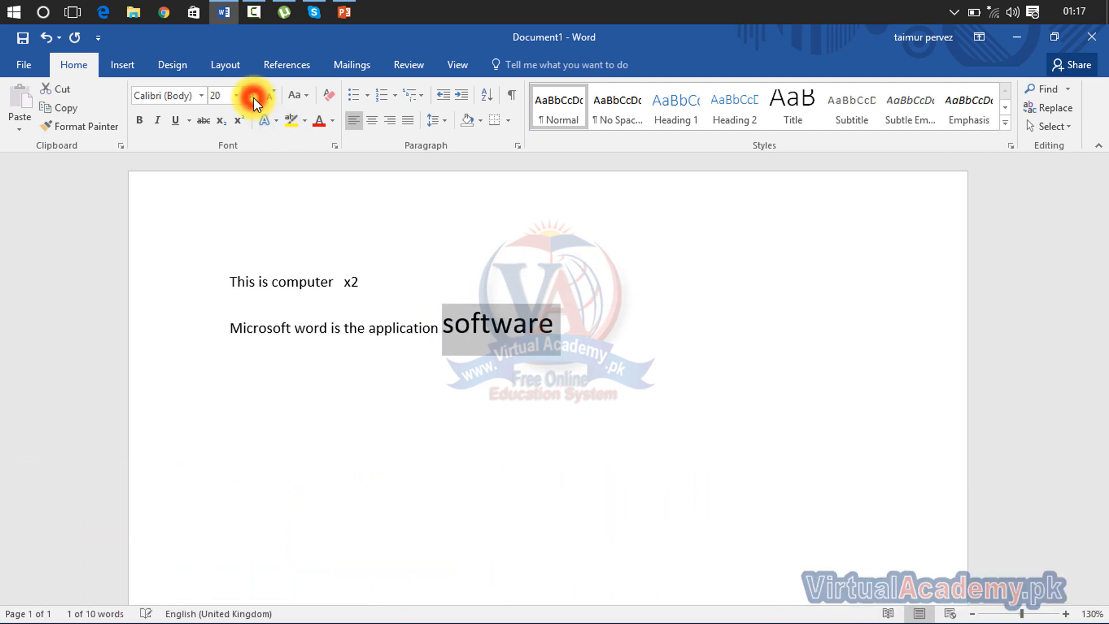
left_click(255, 96)
- Apply the gold soft-bevel text effect preset to the word "software" and replace it with the bold blue shadowed preset
left_click(280, 123)
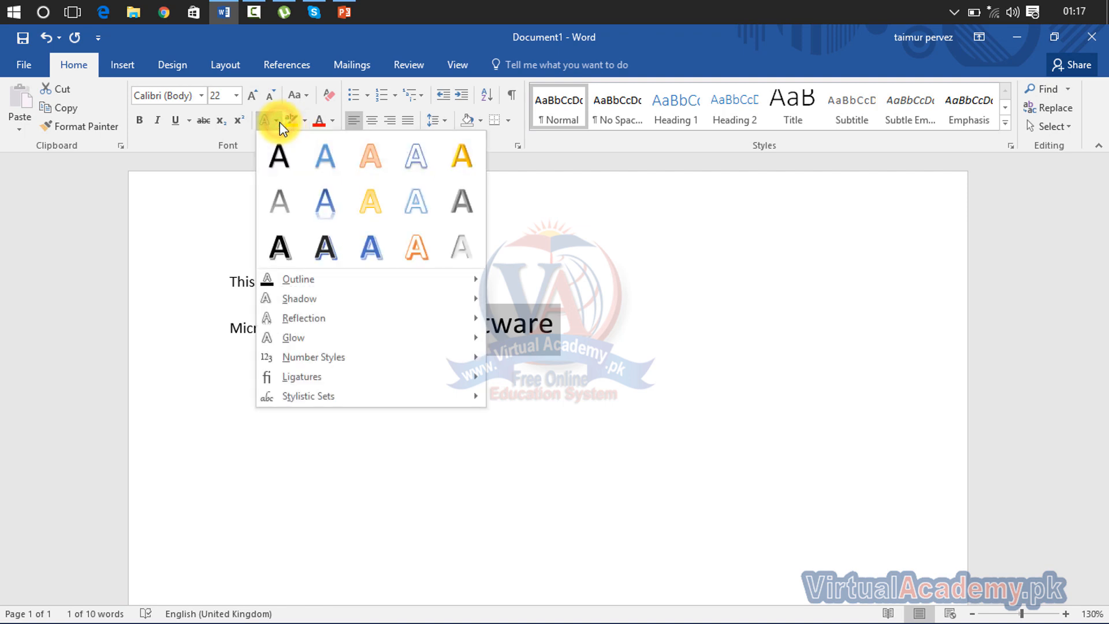
left_click(376, 201)
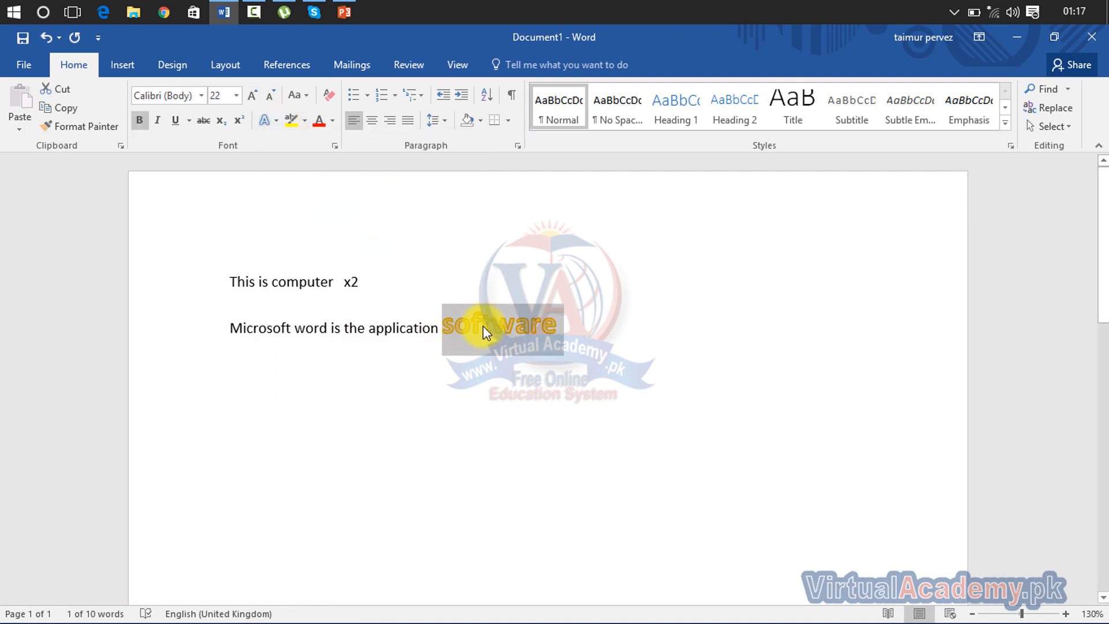
left_click(276, 128)
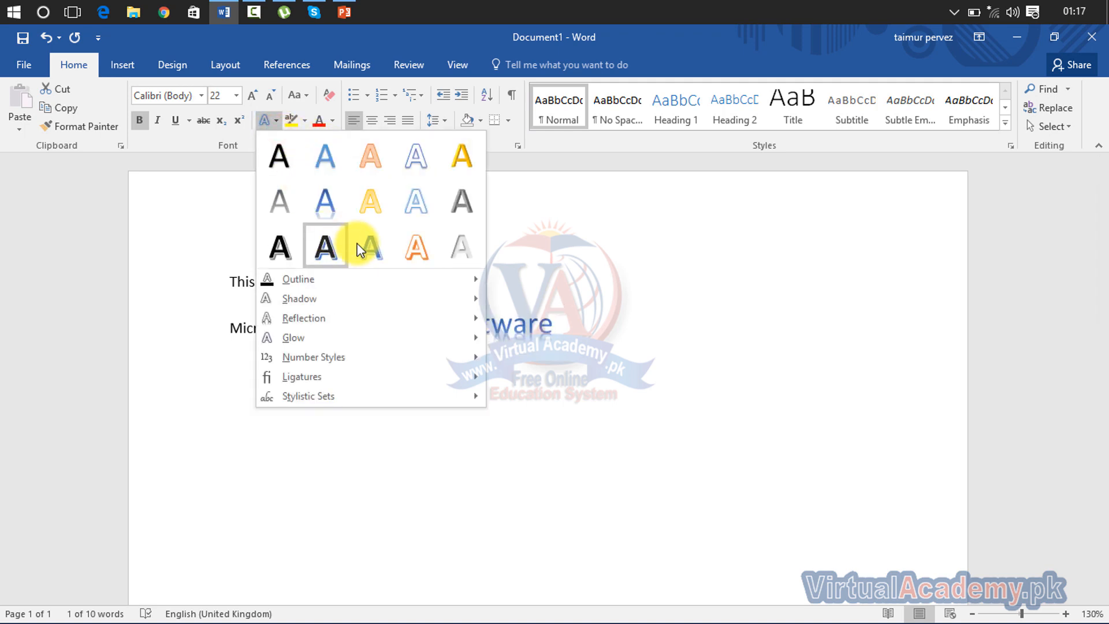
left_click(370, 248)
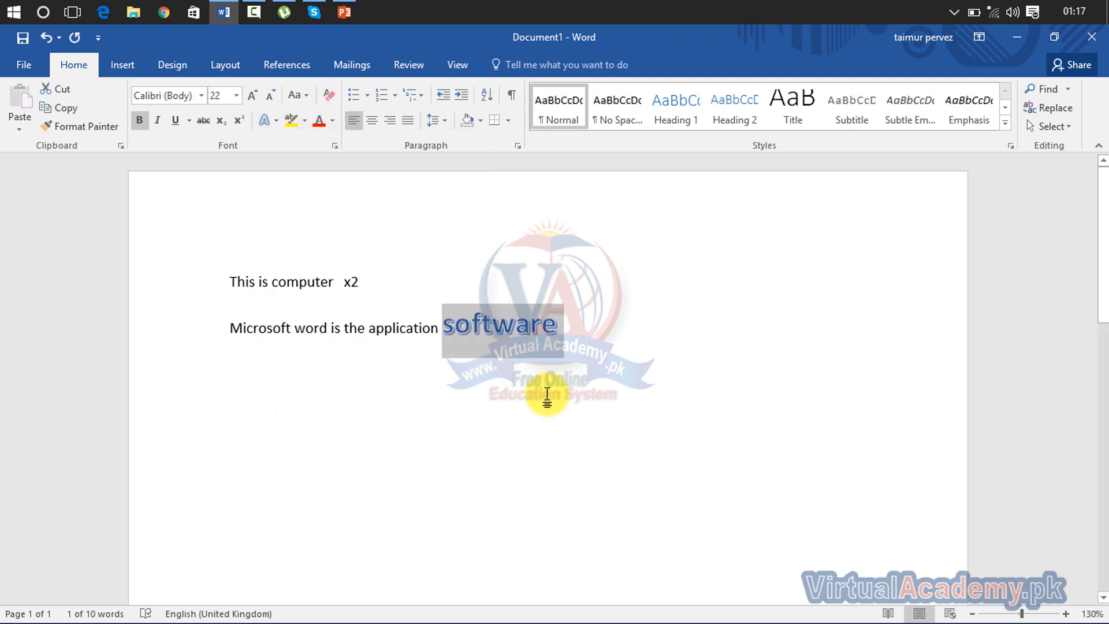
- Give the word "software" a standard red text outline and deselect it
left_click(276, 123)
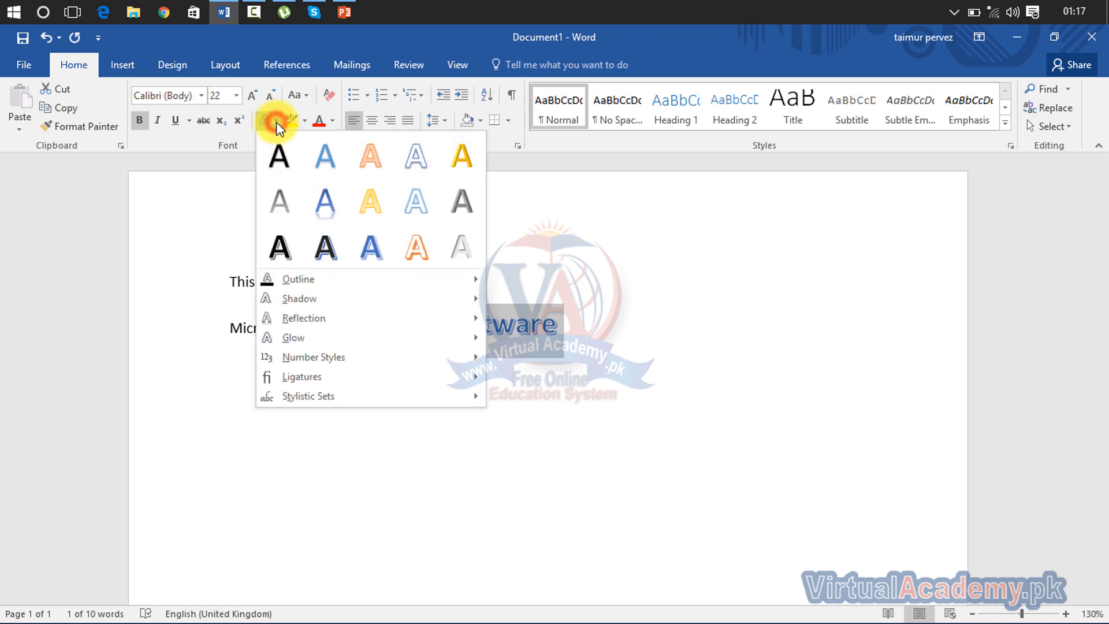
mouse_move(316, 283)
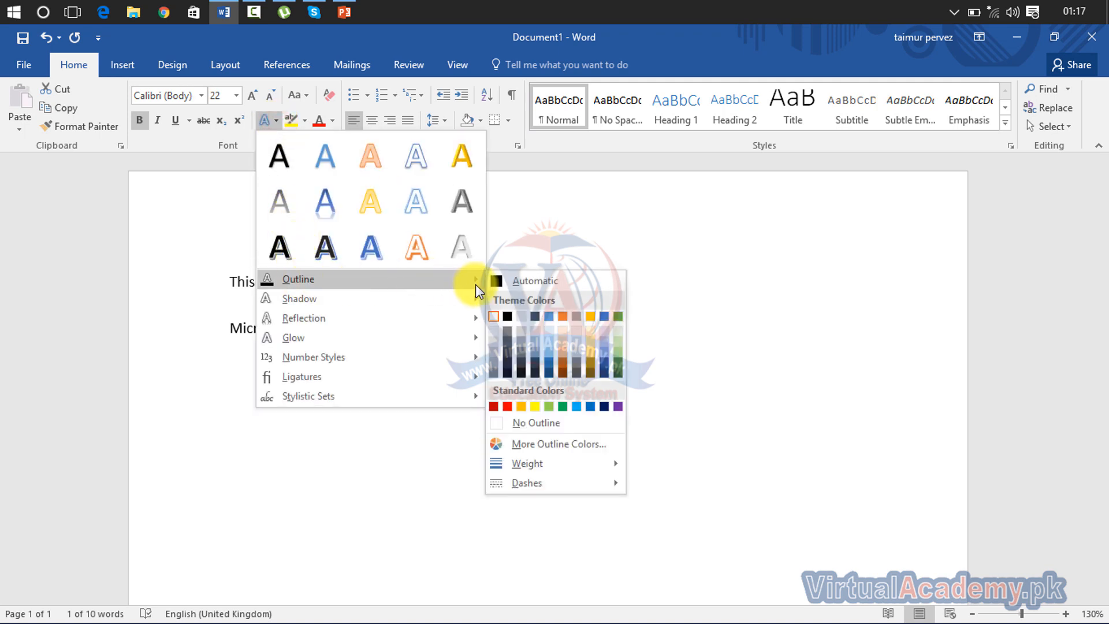
left_click(511, 407)
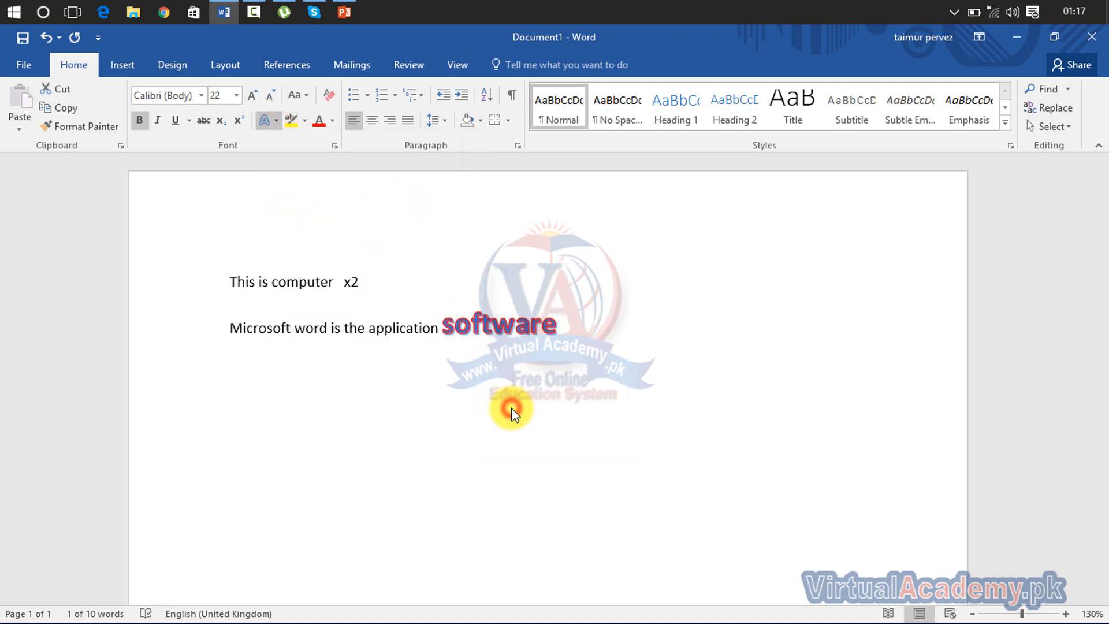
left_click(529, 366)
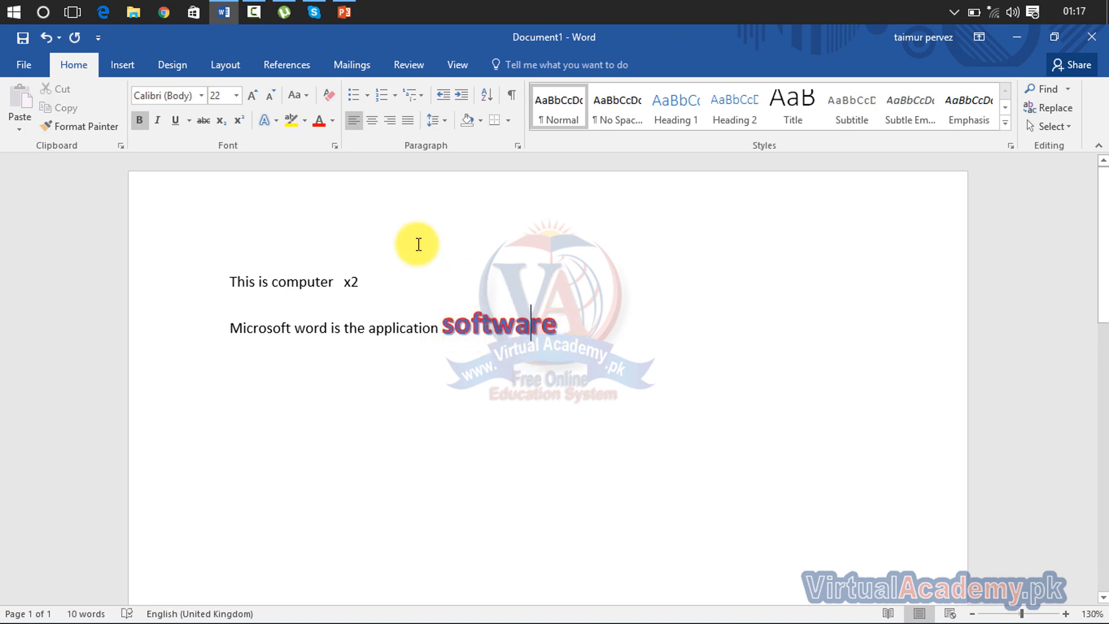
- Insert blank space in front of the word "software" to shift it towards the right end of its line
left_click(274, 120)
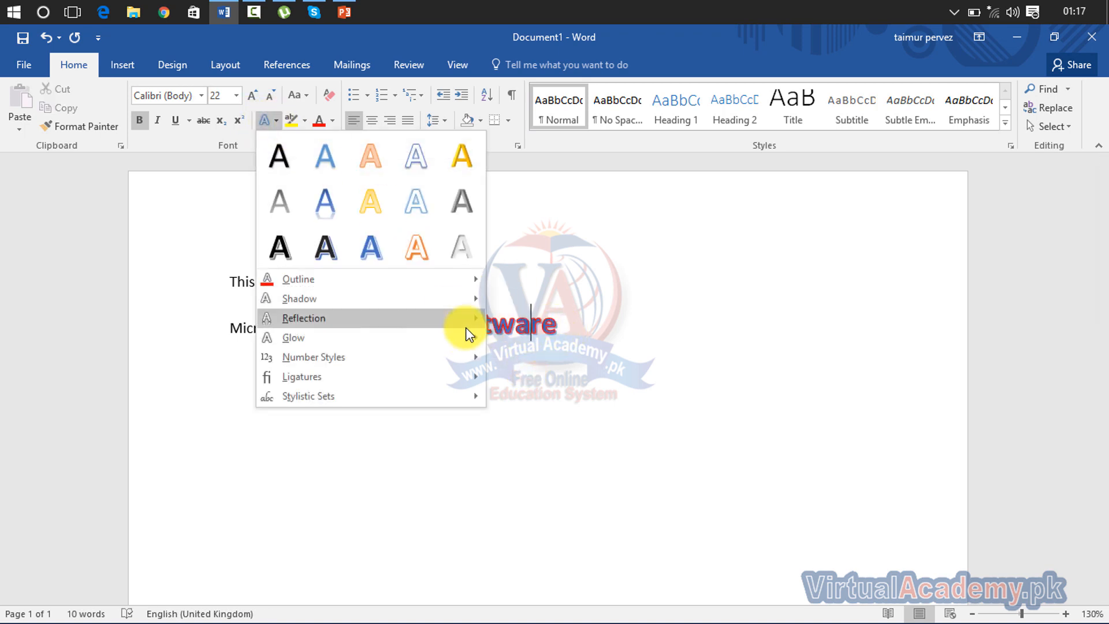
mouse_move(464, 321)
left_click(524, 360)
left_click(445, 328)
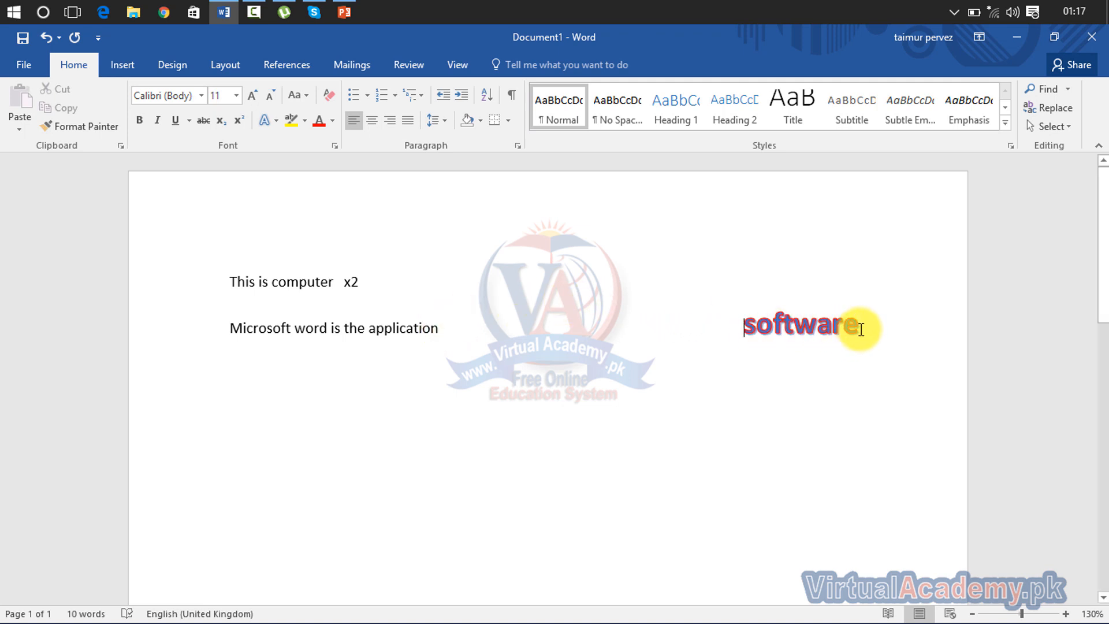
- Select the word "software" and look through the weight and dash choices for its text outline
mouse_move(863, 324)
left_mouse_down()
mouse_move(735, 320)
mouse_move(857, 335)
left_mouse_up()
left_click(744, 333)
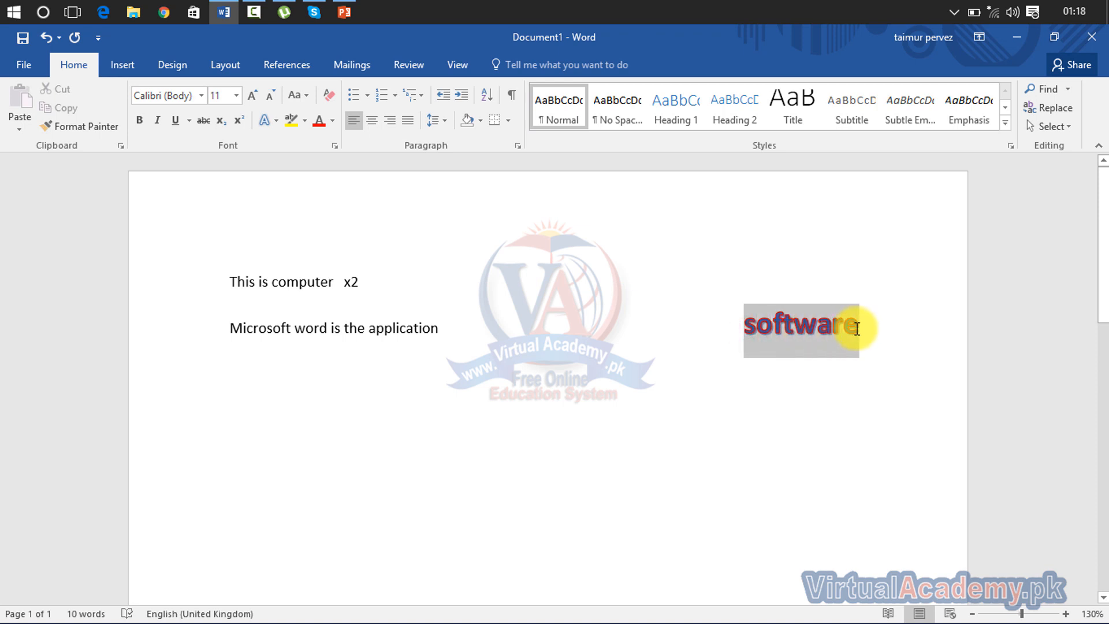
left_click(277, 120)
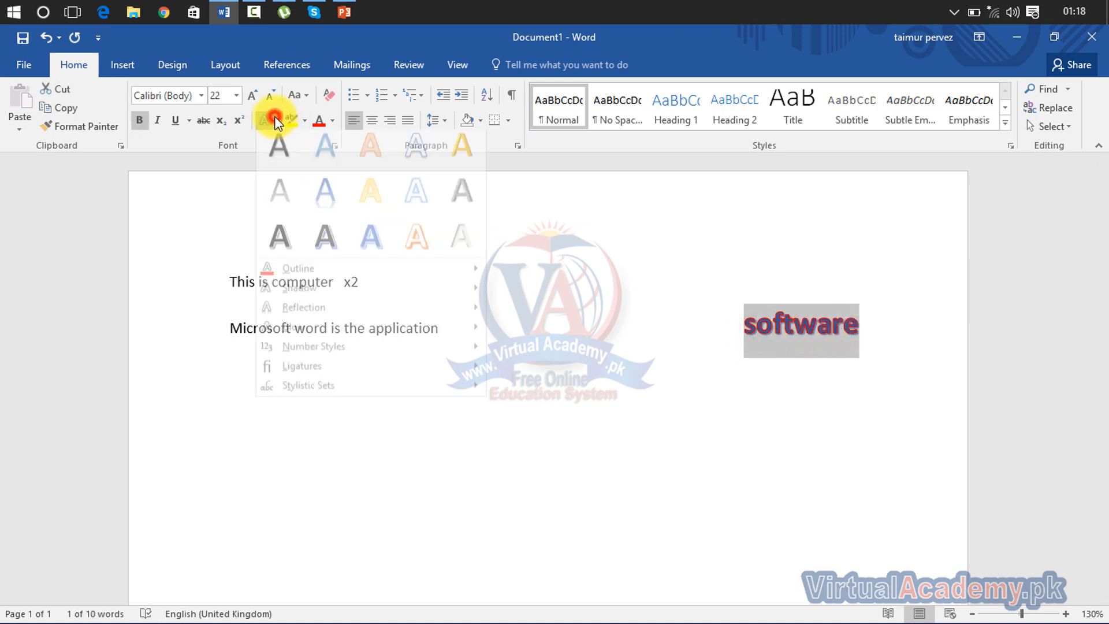
mouse_move(423, 280)
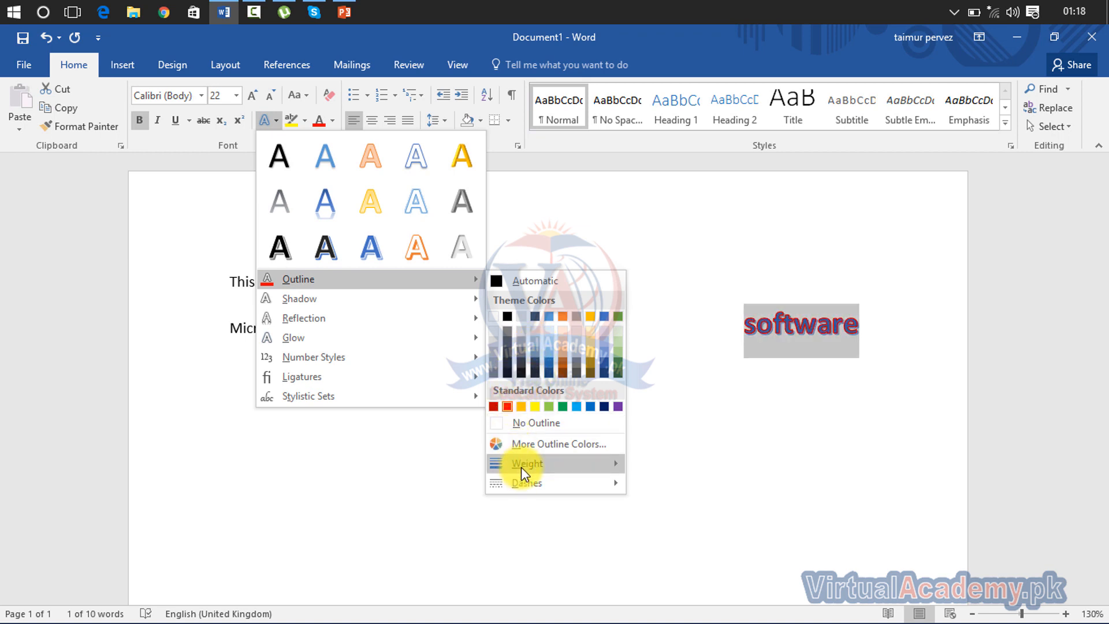
mouse_move(521, 467)
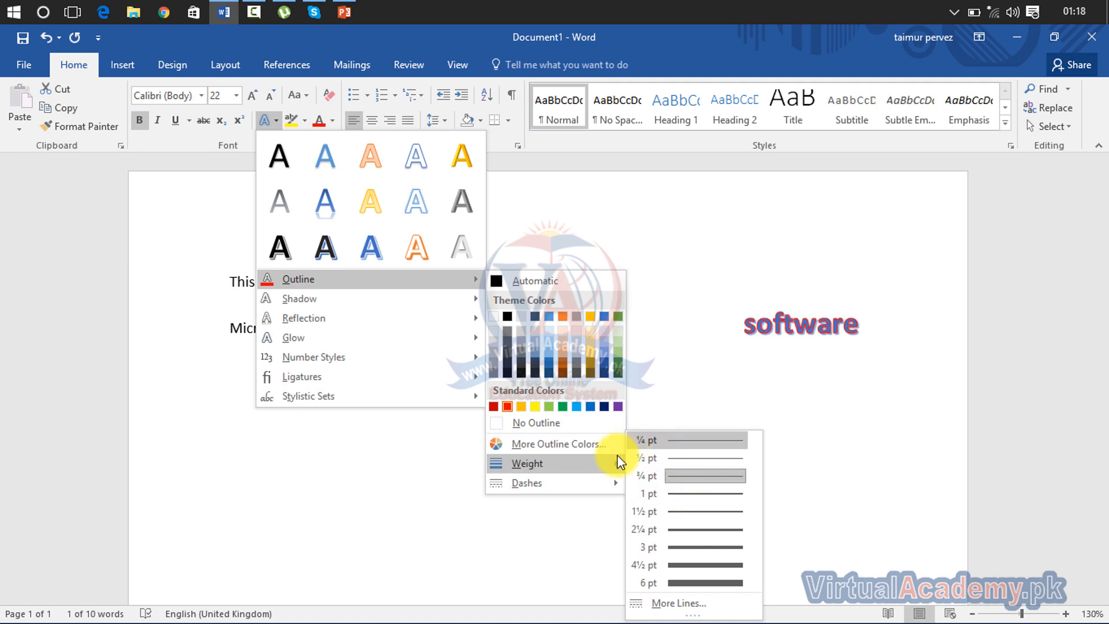
mouse_move(598, 482)
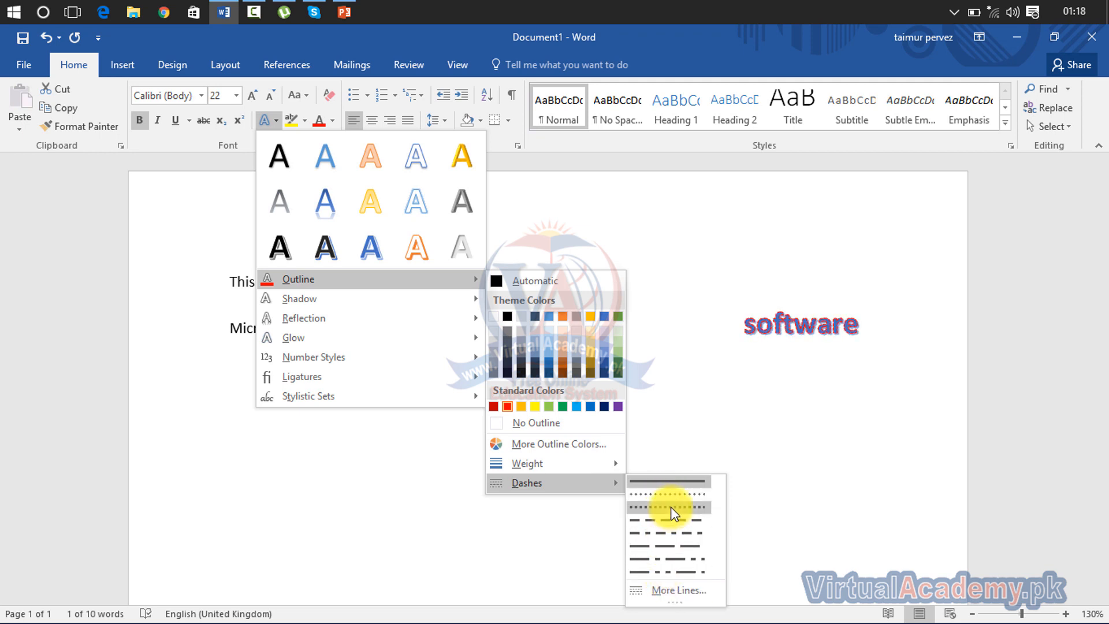
- Open the detailed shadow options for the word "software" and apply the outer shadow preset that falls straight below the letters
mouse_move(427, 301)
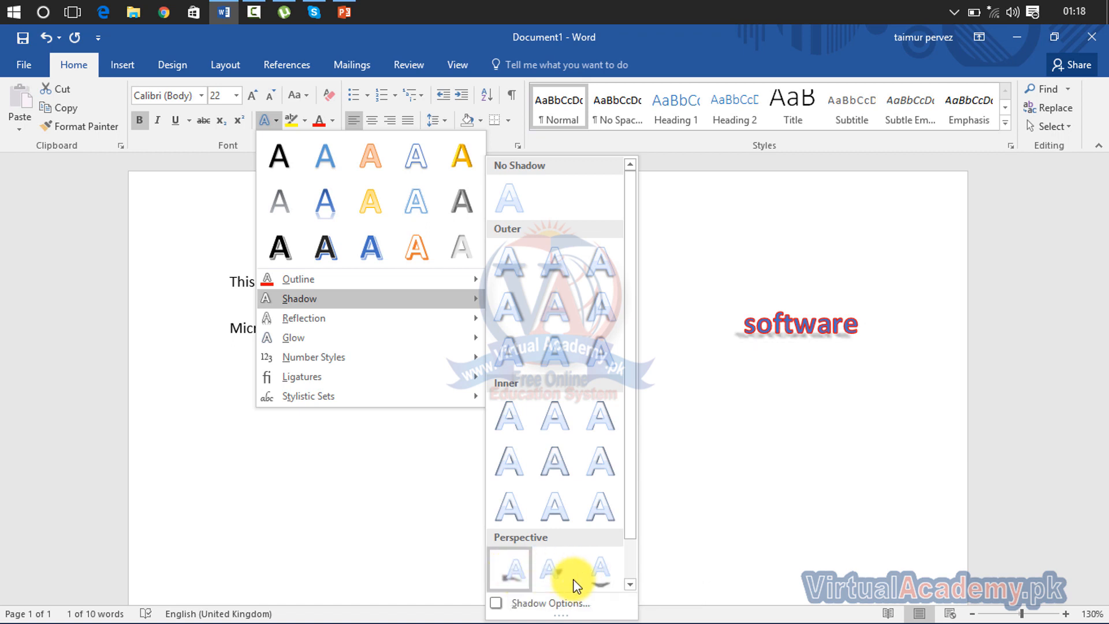
left_click(632, 583)
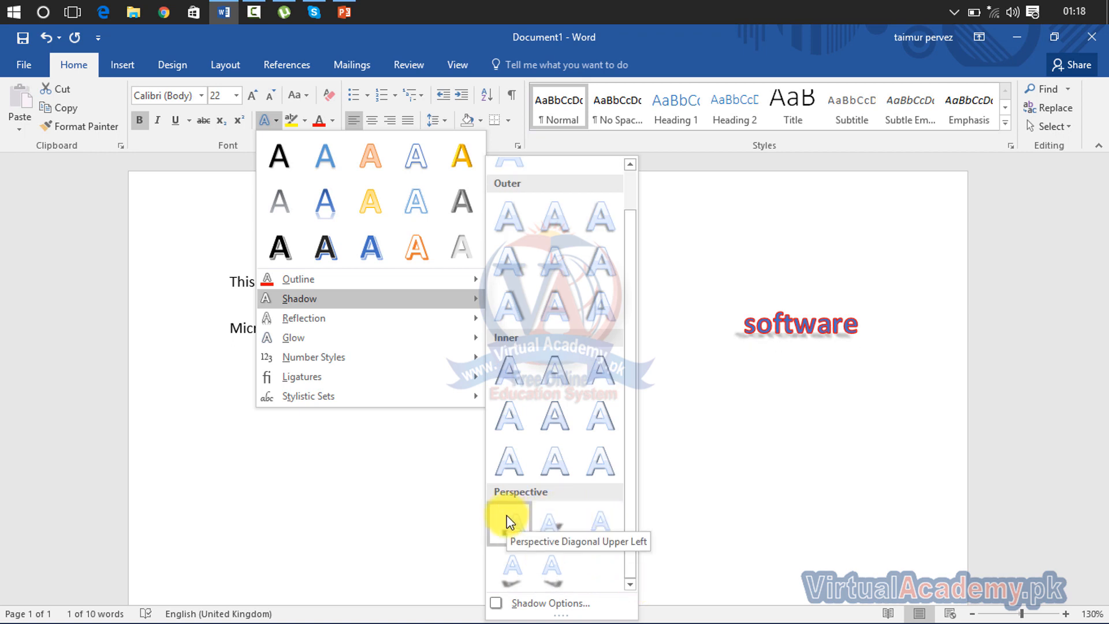
left_click(517, 602)
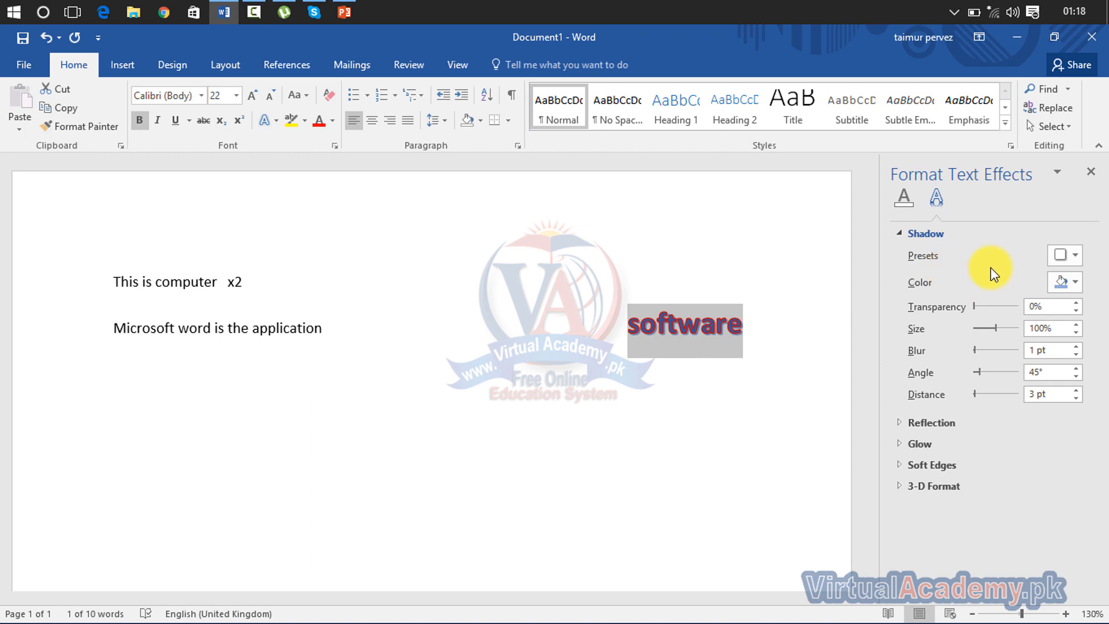
left_click(1070, 258)
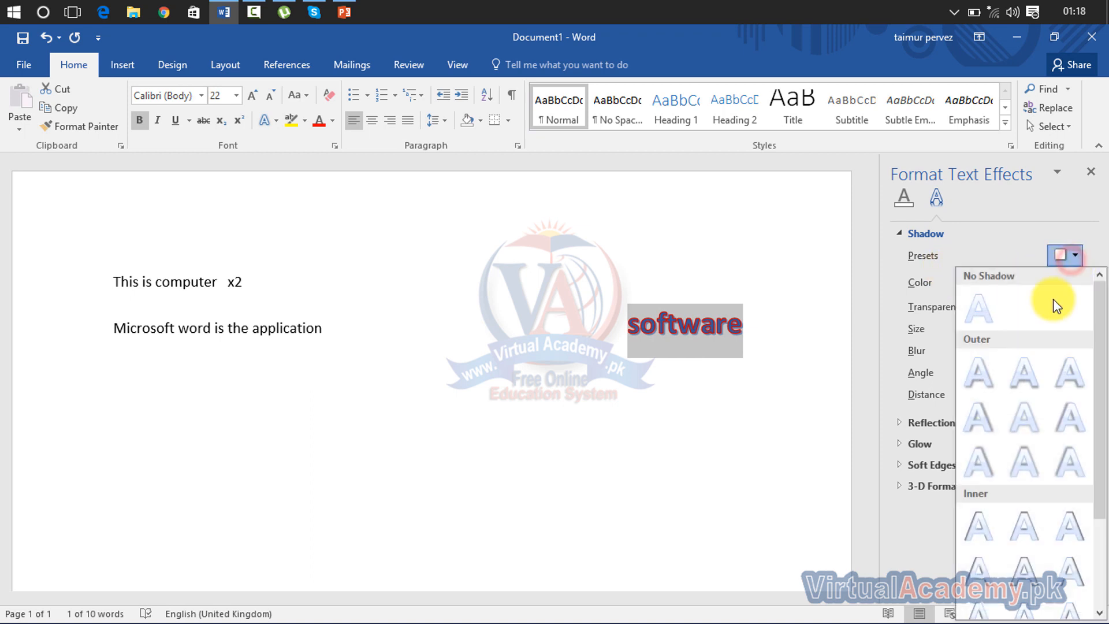
left_click(1026, 390)
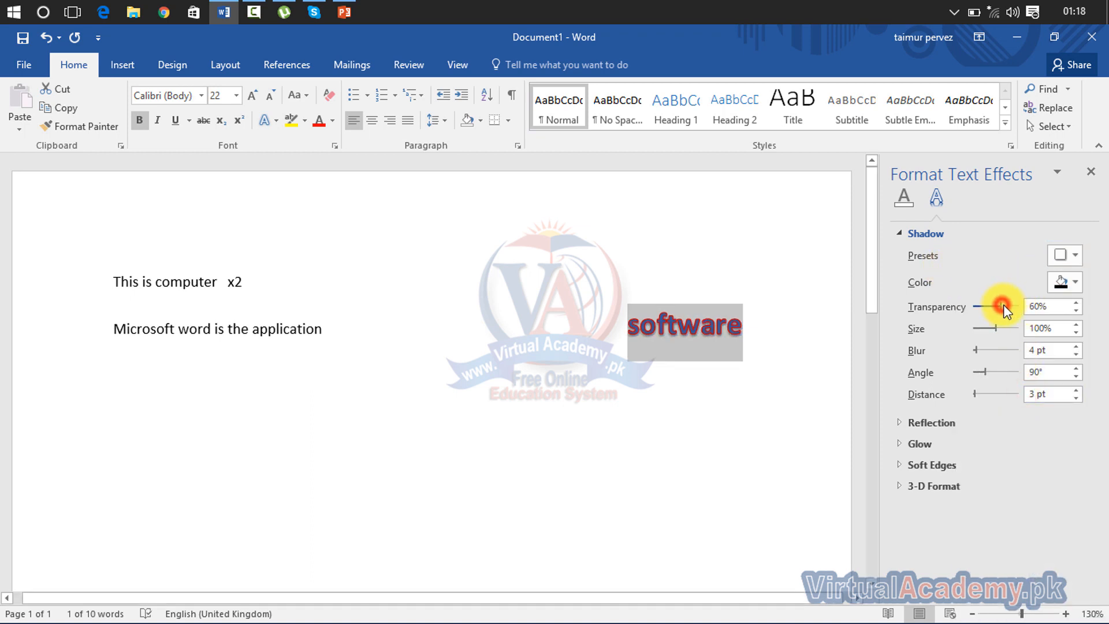
- Set the text shadow's transparency to 54%, size to 49% and blur to 23 pt, and expand the reflection settings
left_click_drag(1003, 306, 987, 315)
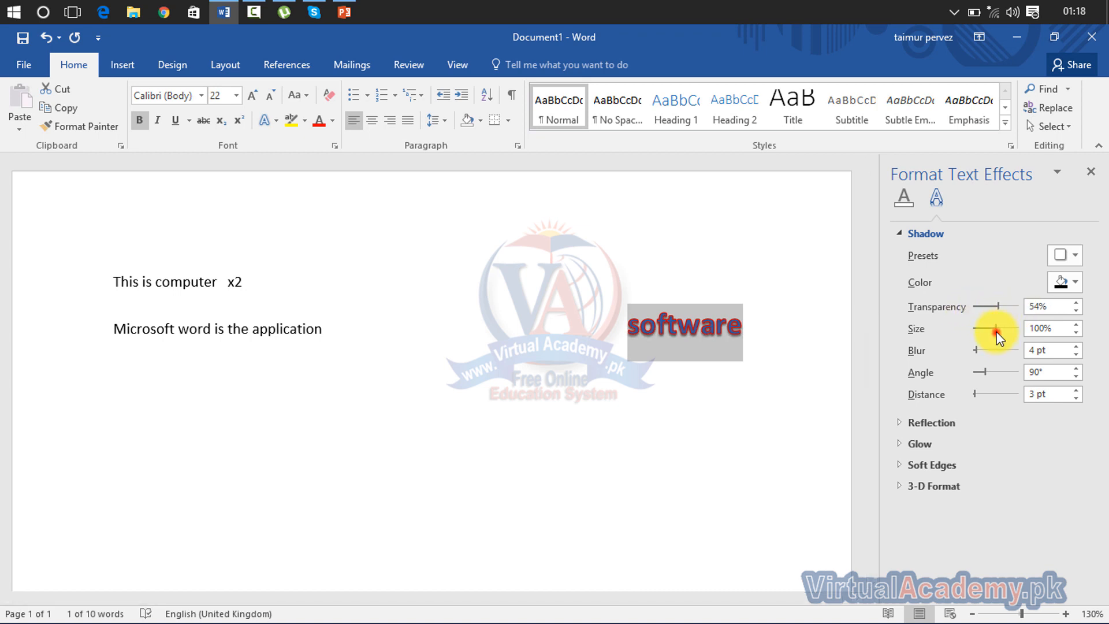
left_click_drag(995, 328, 986, 349)
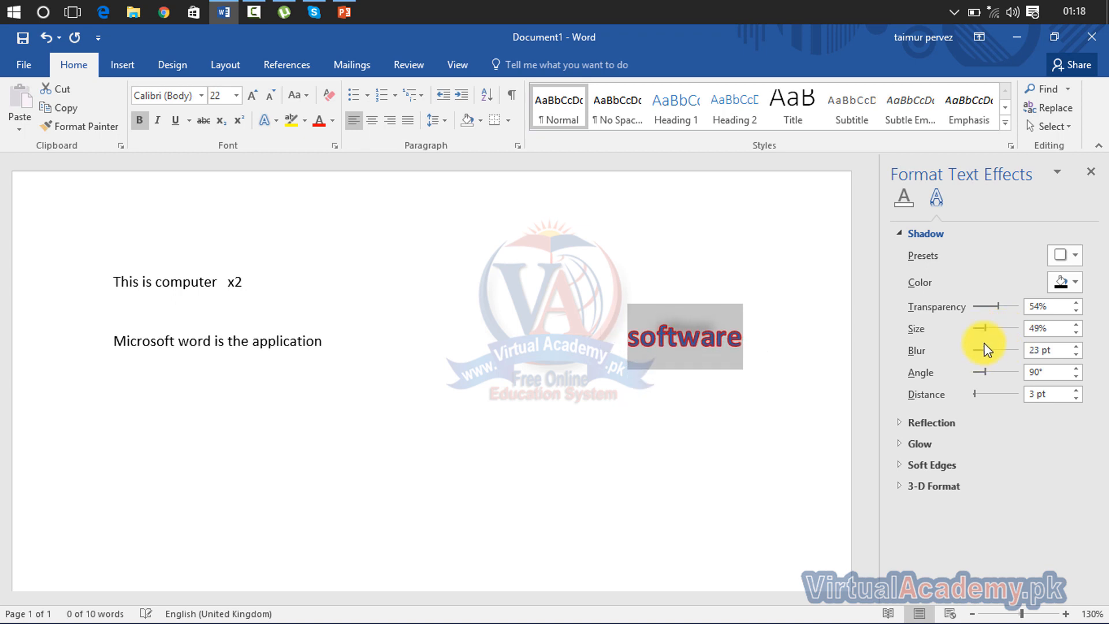
left_click(907, 422)
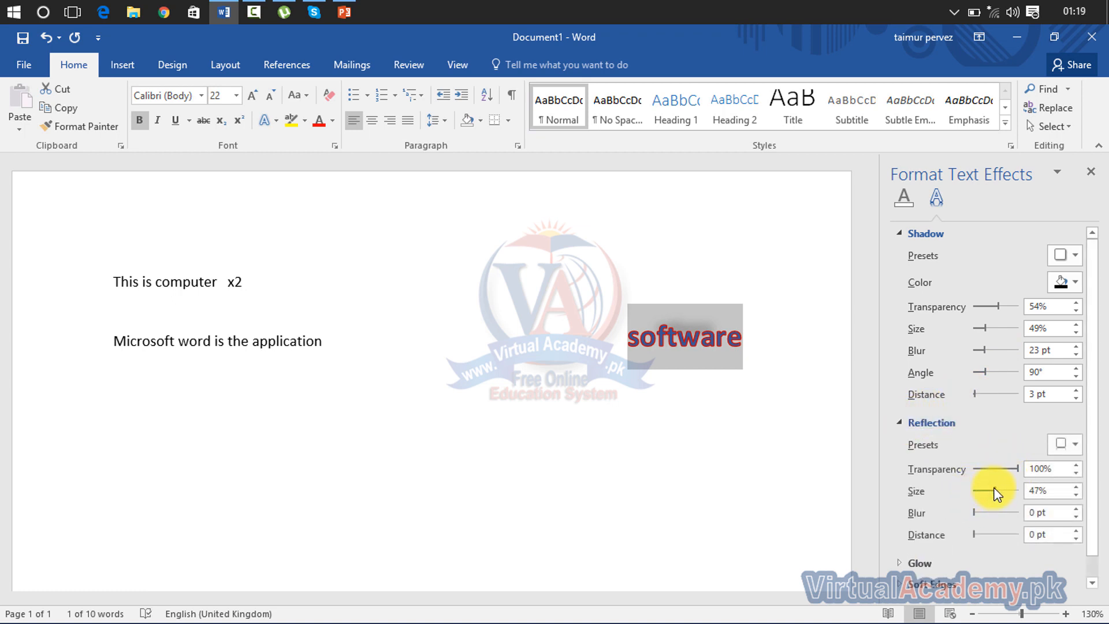
- Set the text reflection's size to 0%, and review the fill and outline settings of "software" before closing the formatting options
left_click_drag(993, 490, 959, 493)
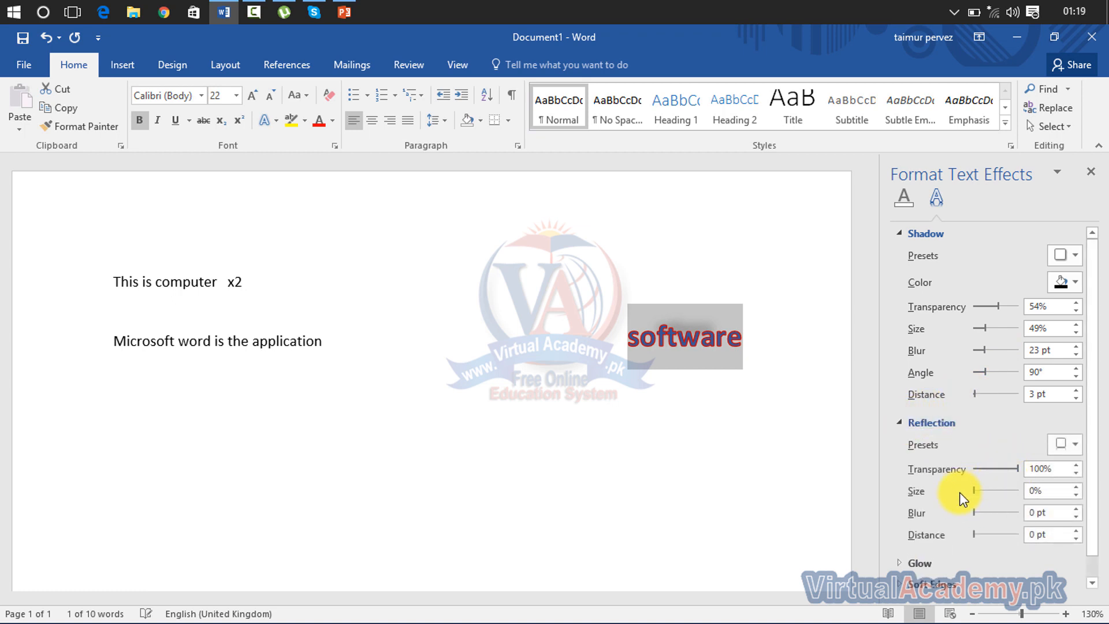
left_click(901, 201)
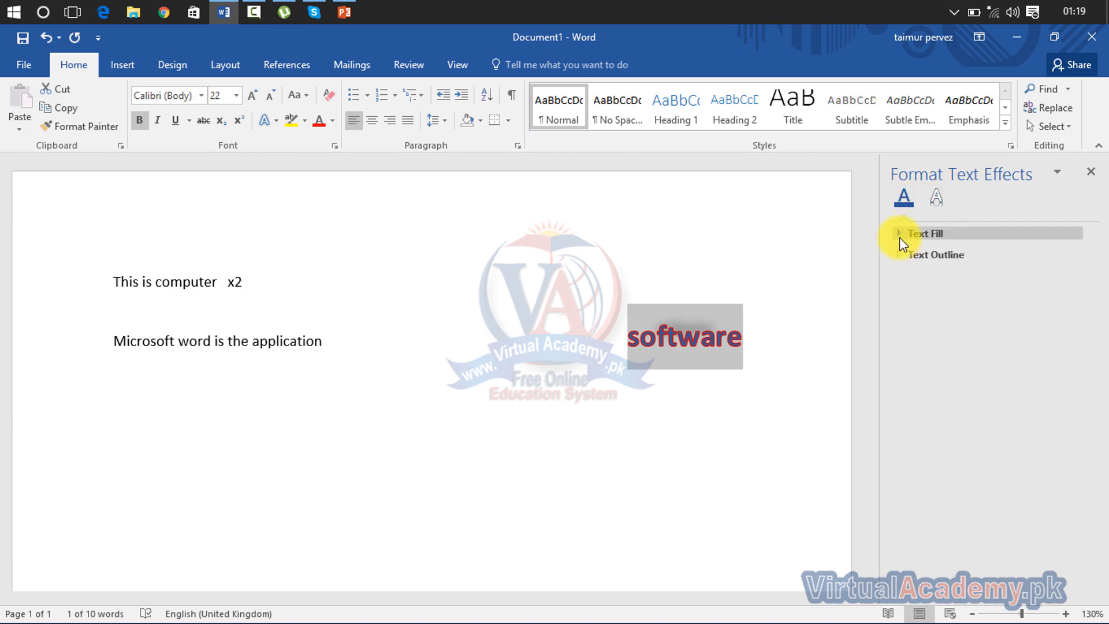
left_click(899, 234)
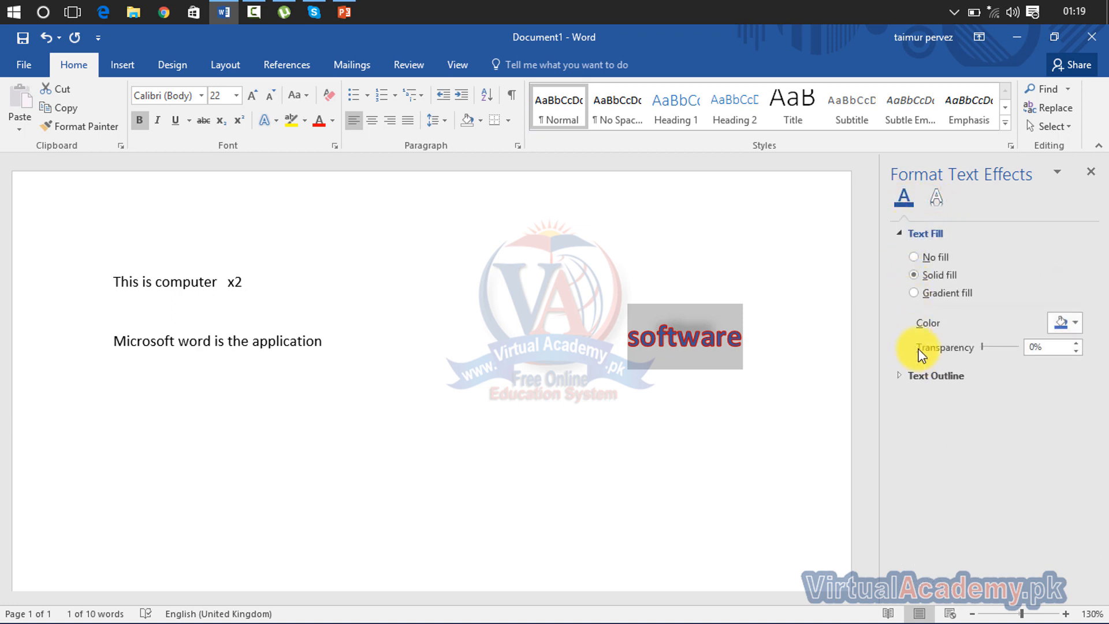
left_click(903, 378)
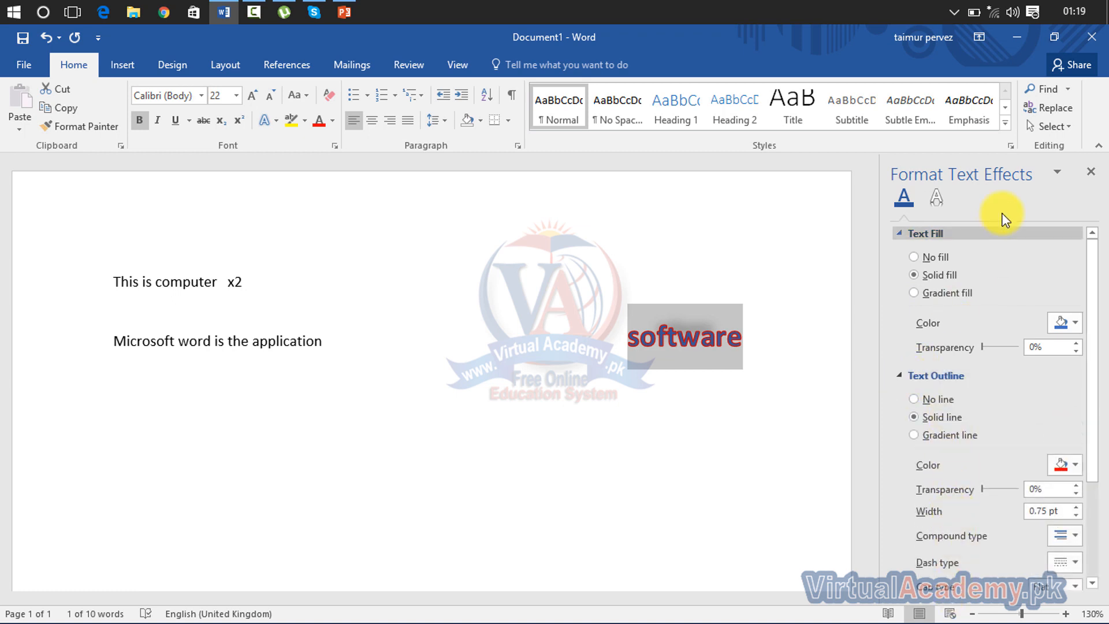
left_click(1091, 172)
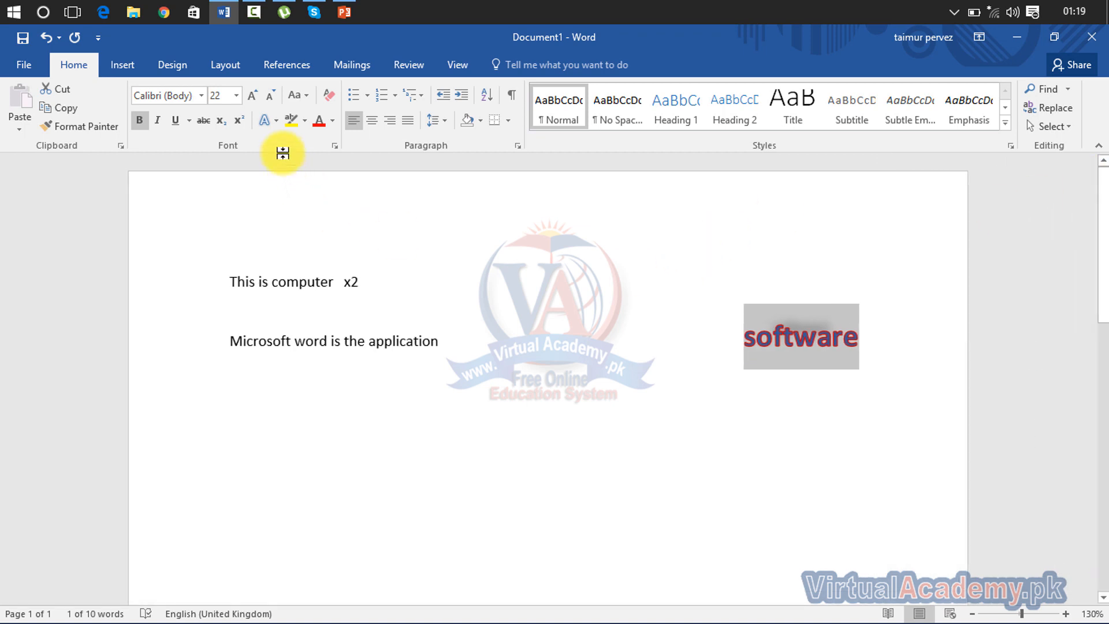
- Look through the reflection, glow, ligature and stylistic set choices for the word "software" without applying any
left_click(280, 121)
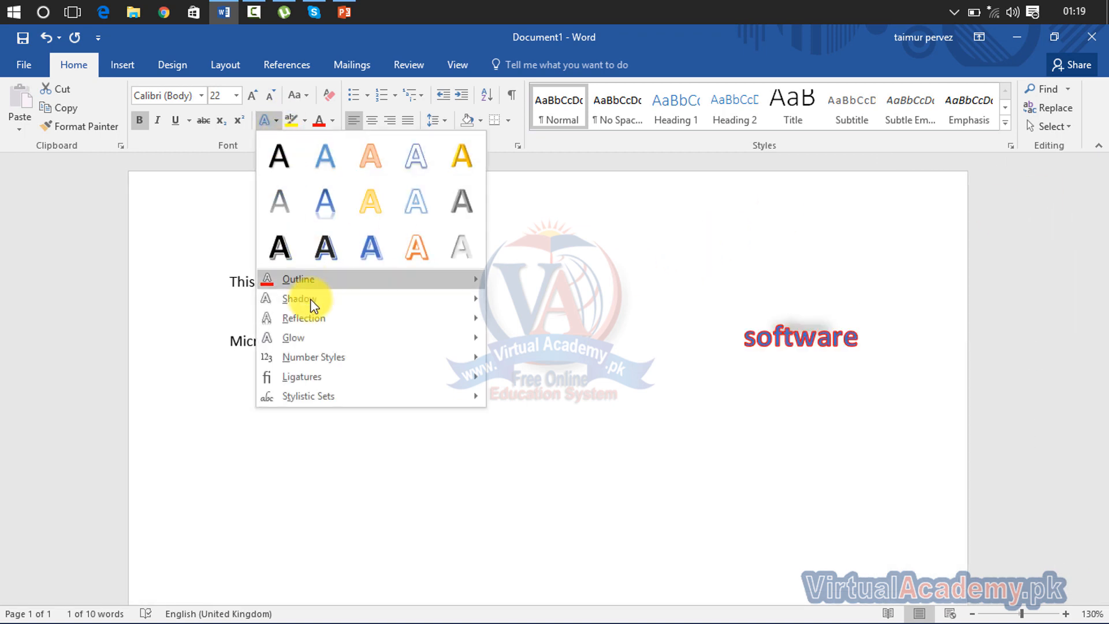
mouse_move(312, 319)
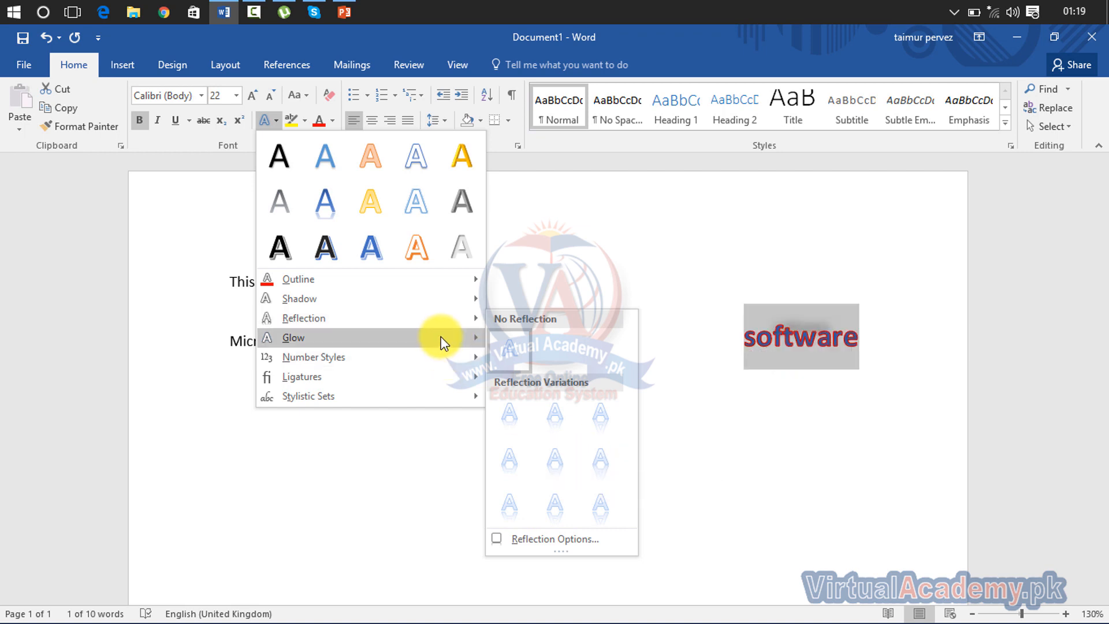
mouse_move(441, 339)
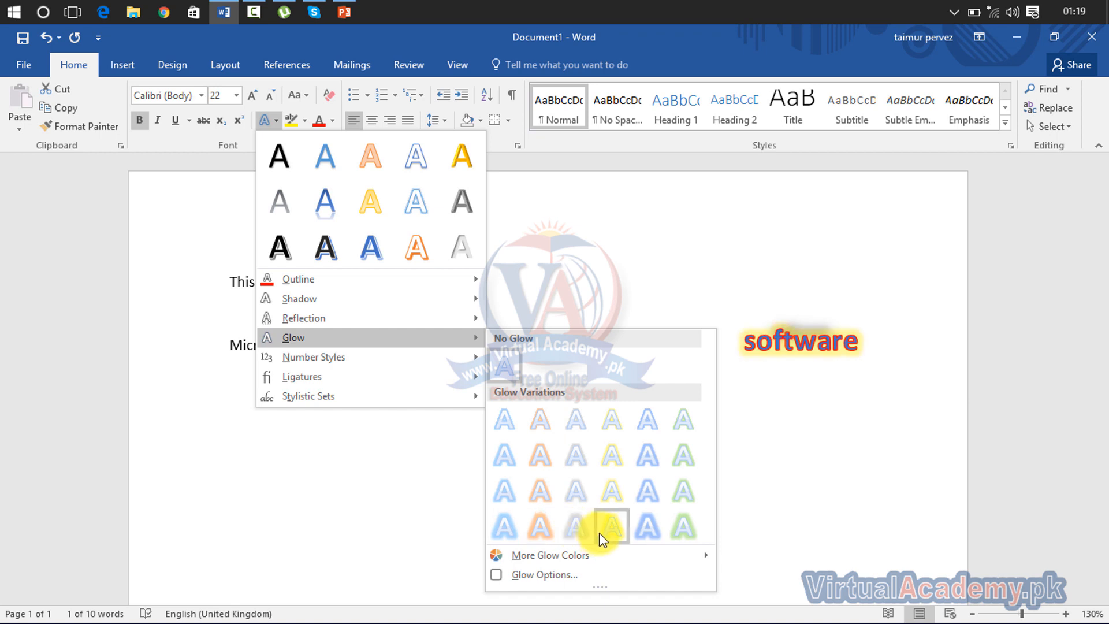
mouse_move(595, 558)
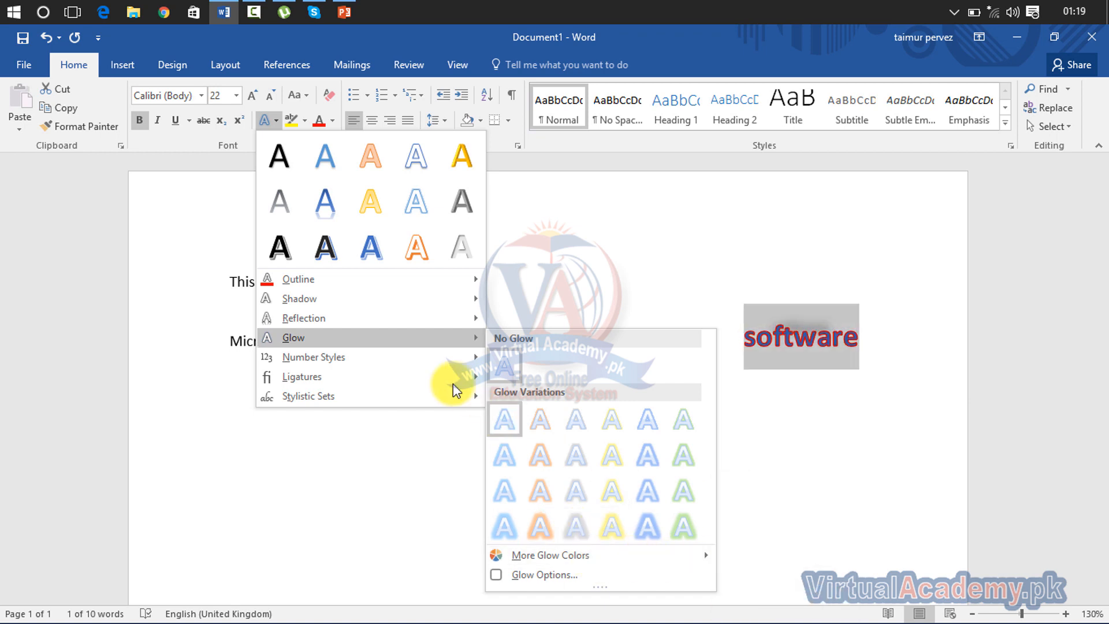
mouse_move(399, 361)
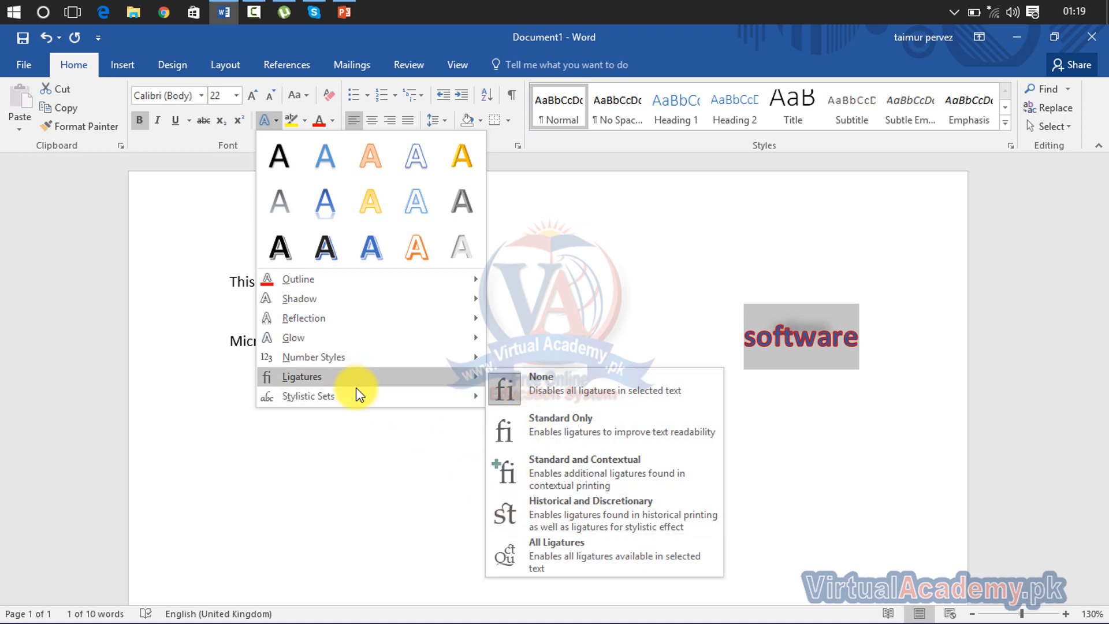
left_click(376, 398)
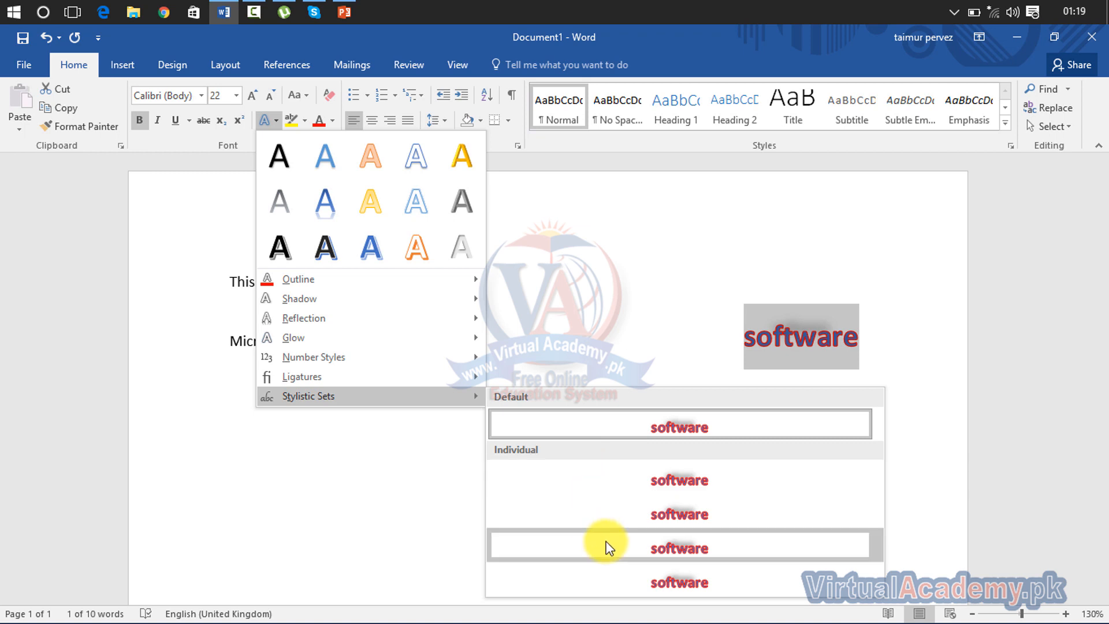
left_click(612, 340)
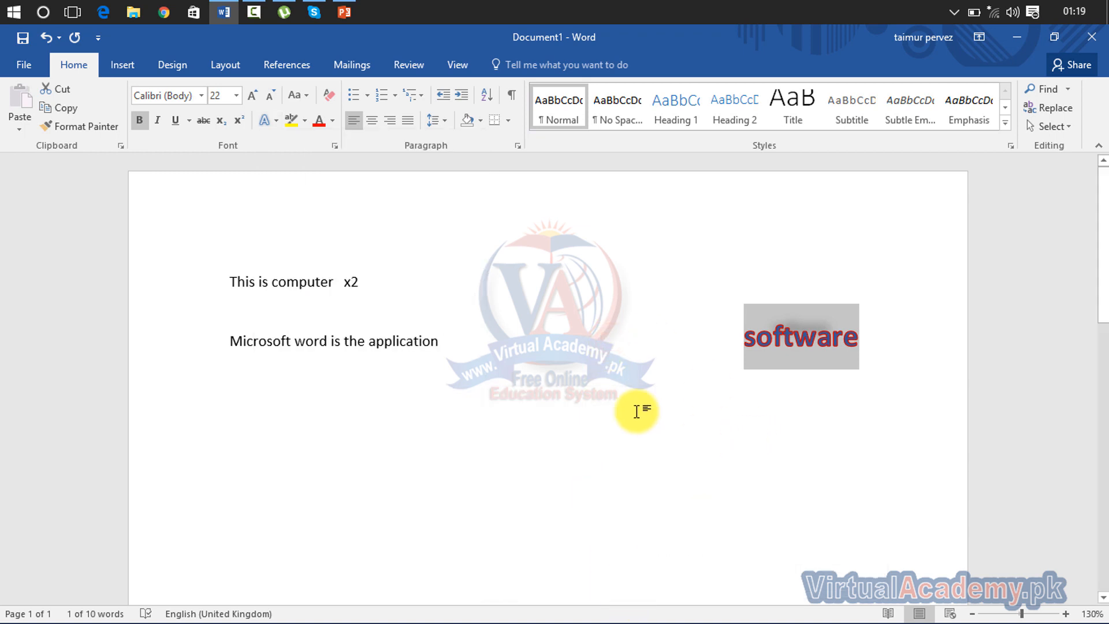
left_click(519, 358)
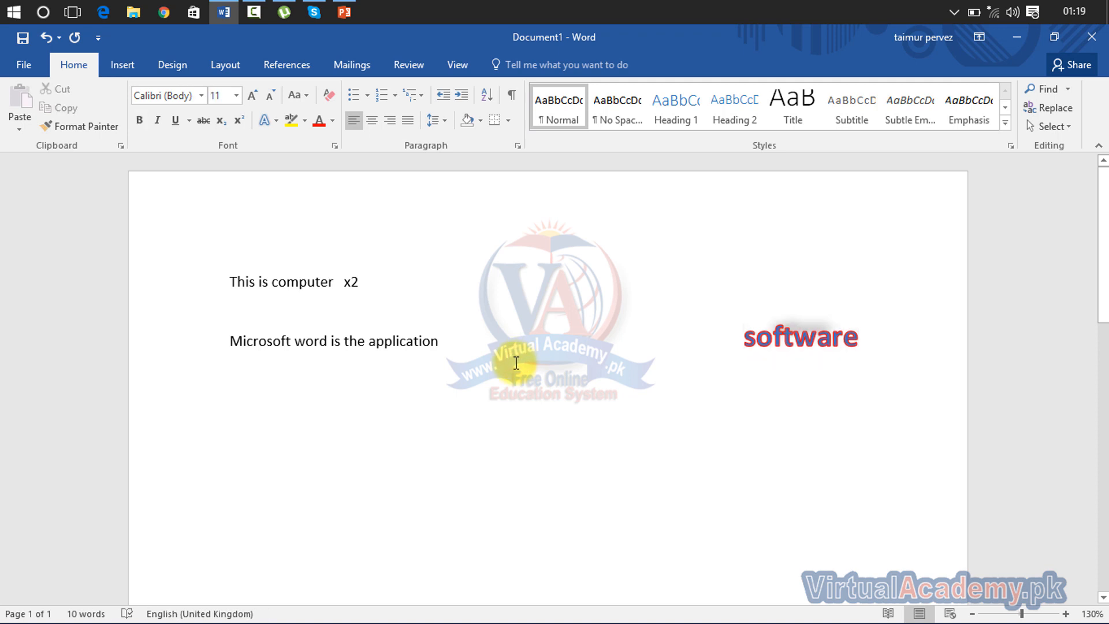
left_click(746, 328)
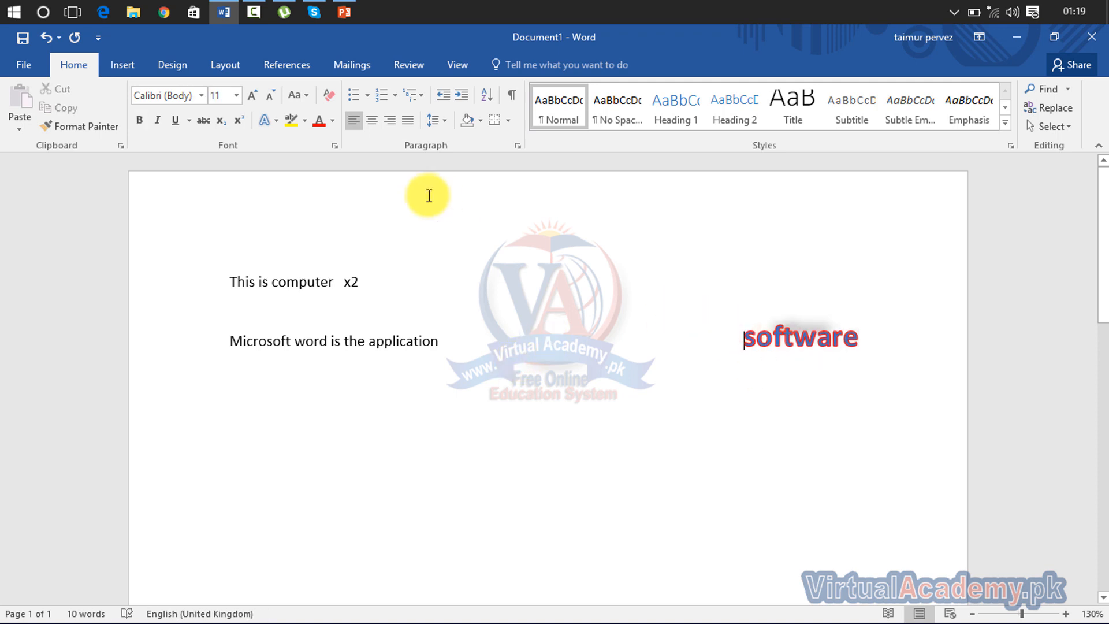
left_click(302, 99)
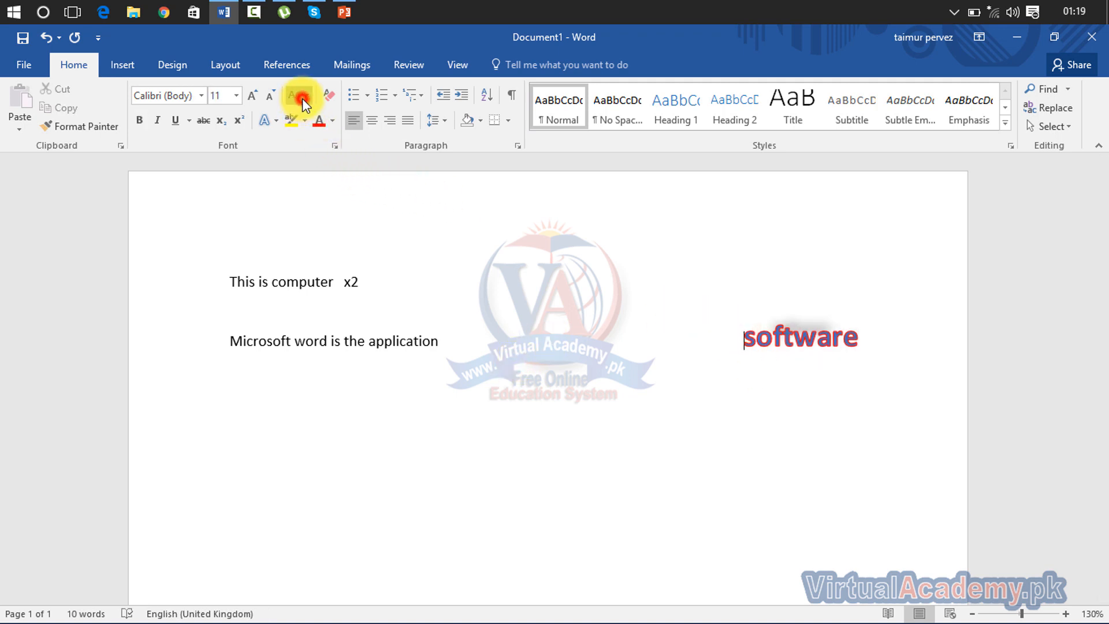
left_click(466, 368)
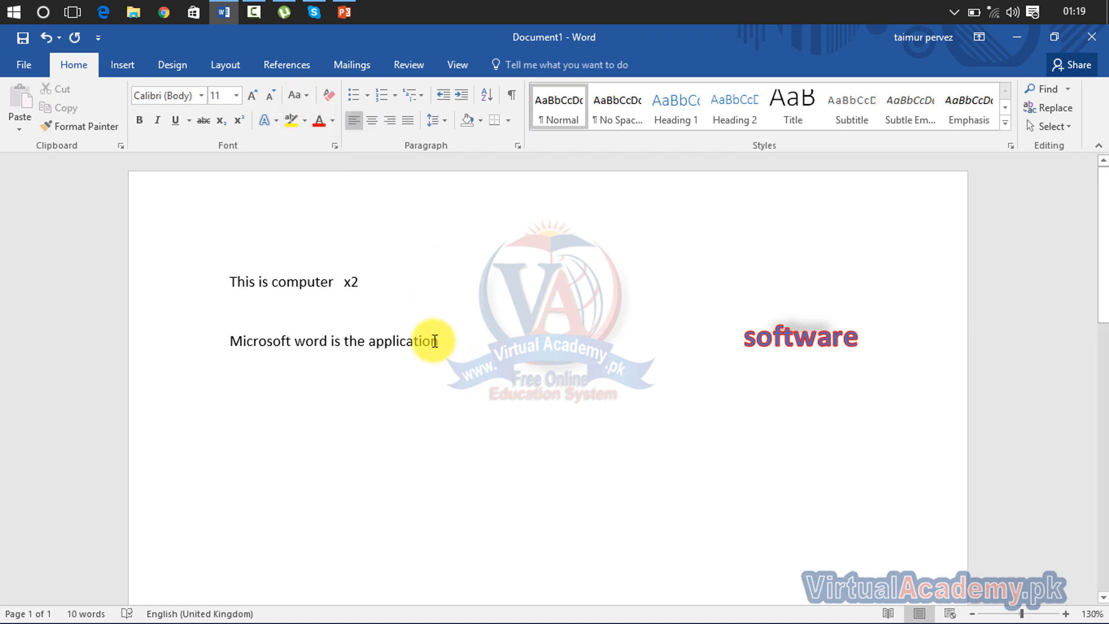
- Highlight the text "Microsoft word is the application" in turquoise
left_click_drag(428, 329, 280, 333)
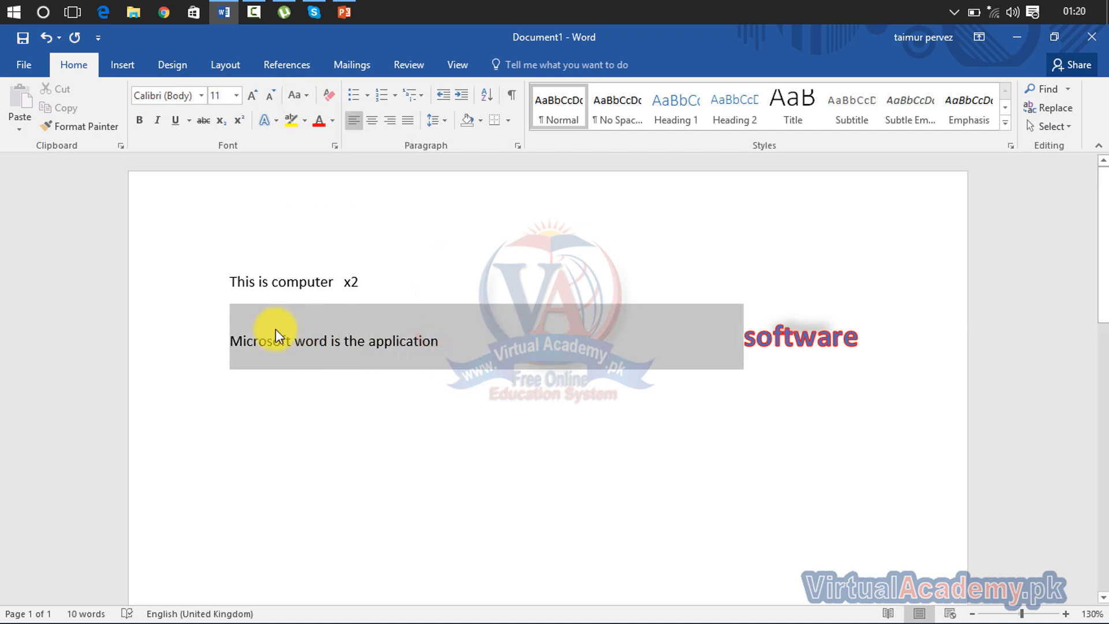
left_click(361, 333)
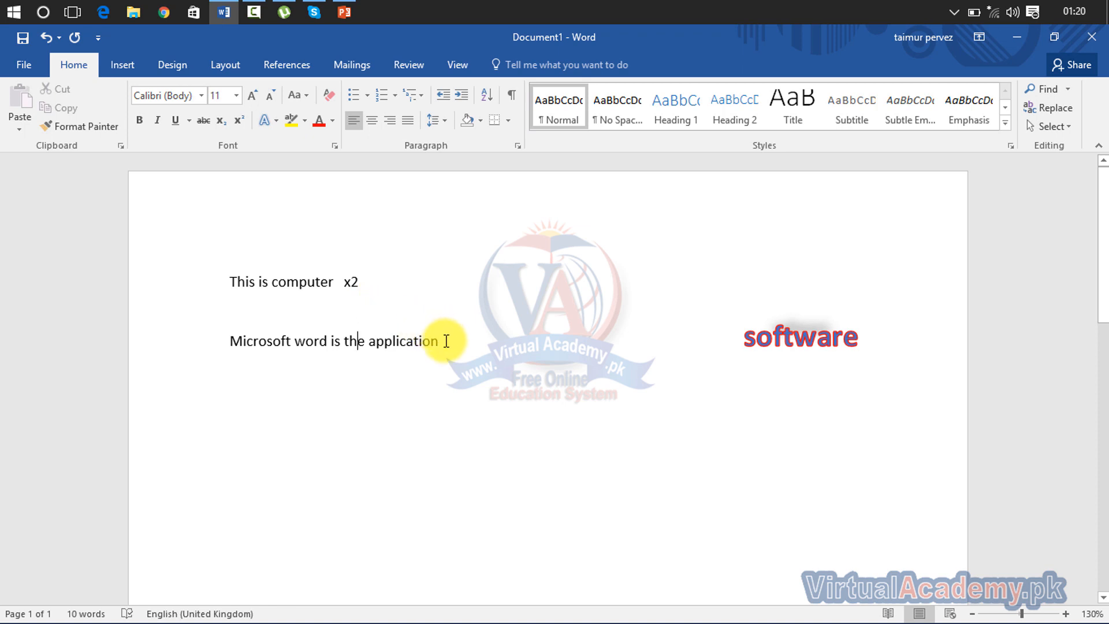
left_click_drag(425, 342, 266, 353)
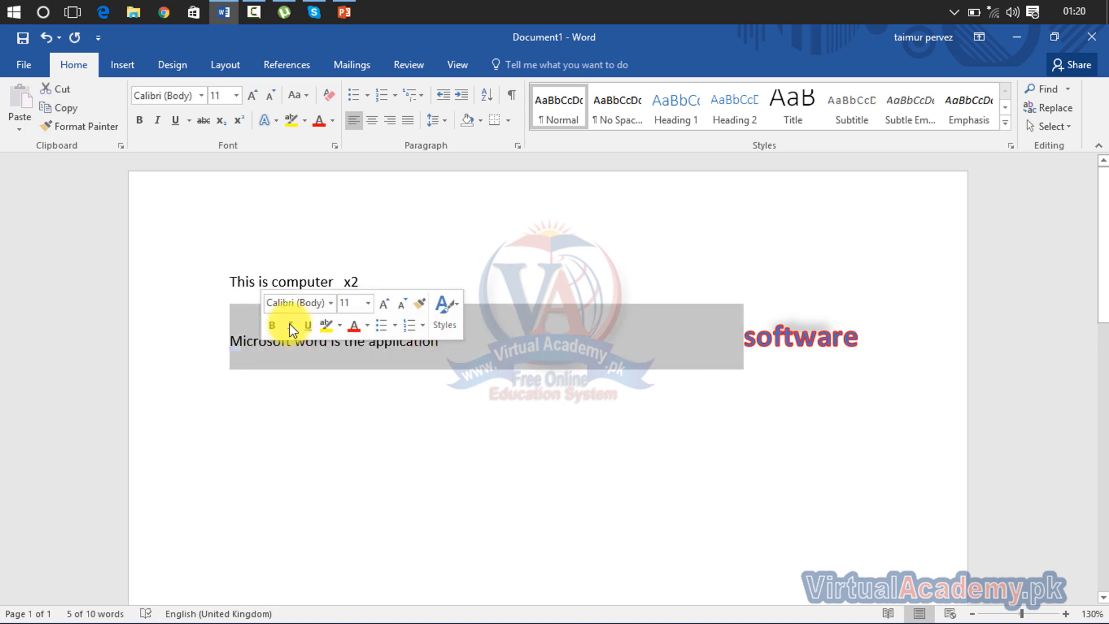
left_click(306, 127)
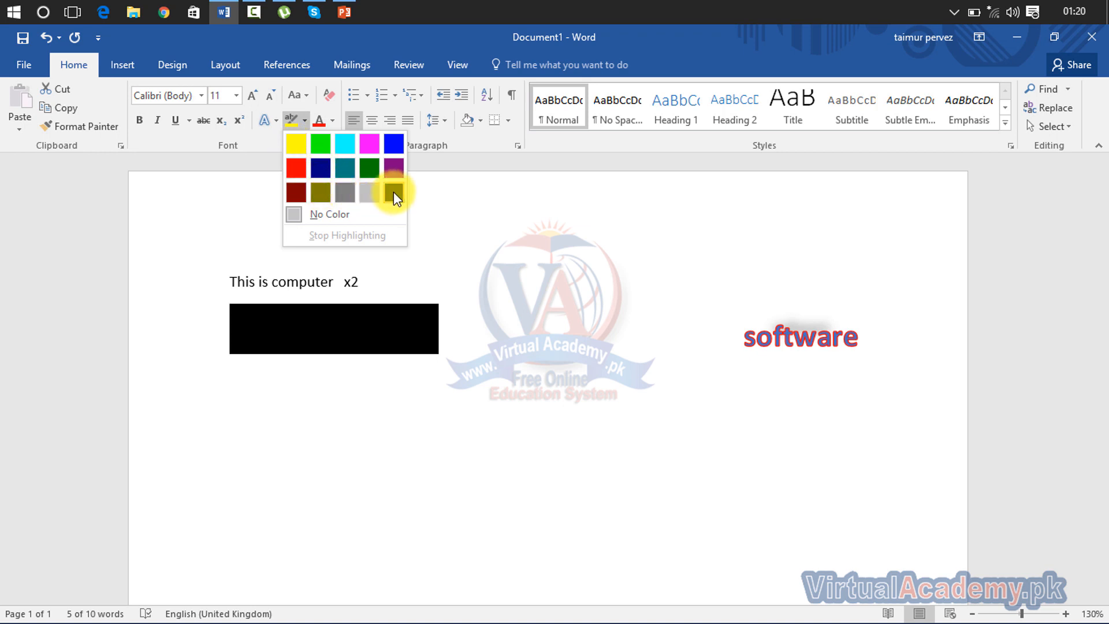
left_click(345, 143)
key("Left")
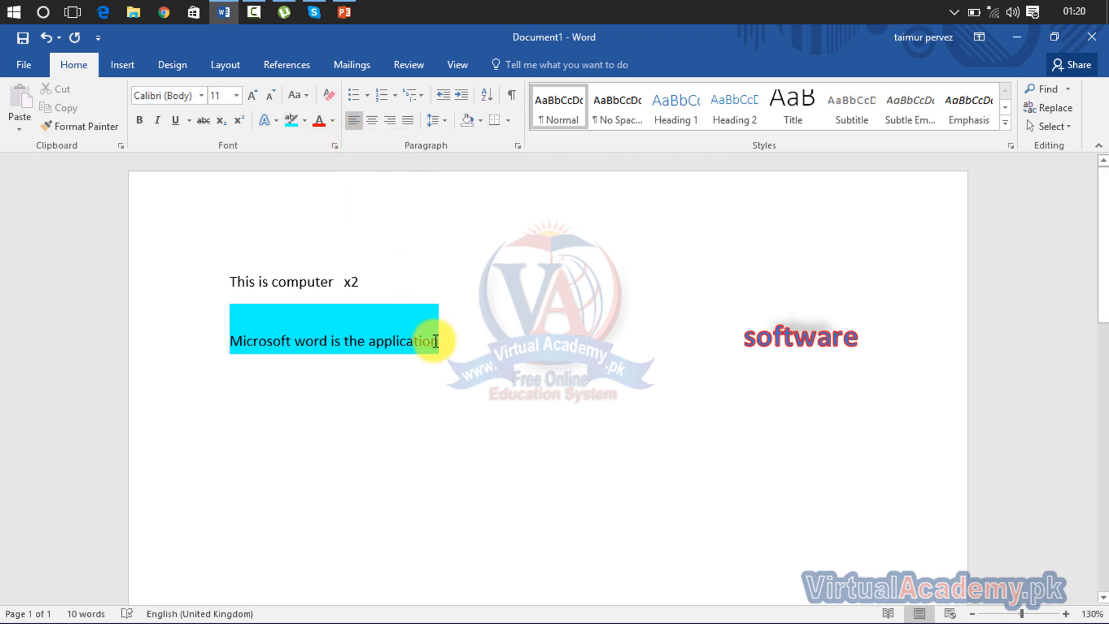
- Try red on the highlighted sentence's text, and replace it with a pale pink from the standard palette of additional colours
left_click_drag(438, 339, 243, 333)
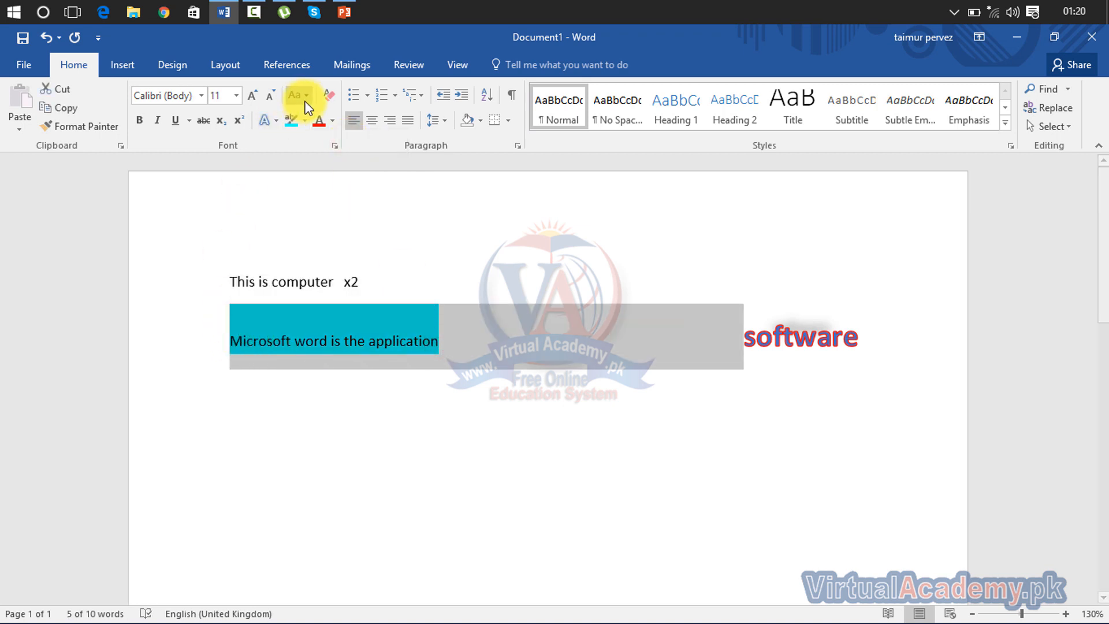
left_click(320, 120)
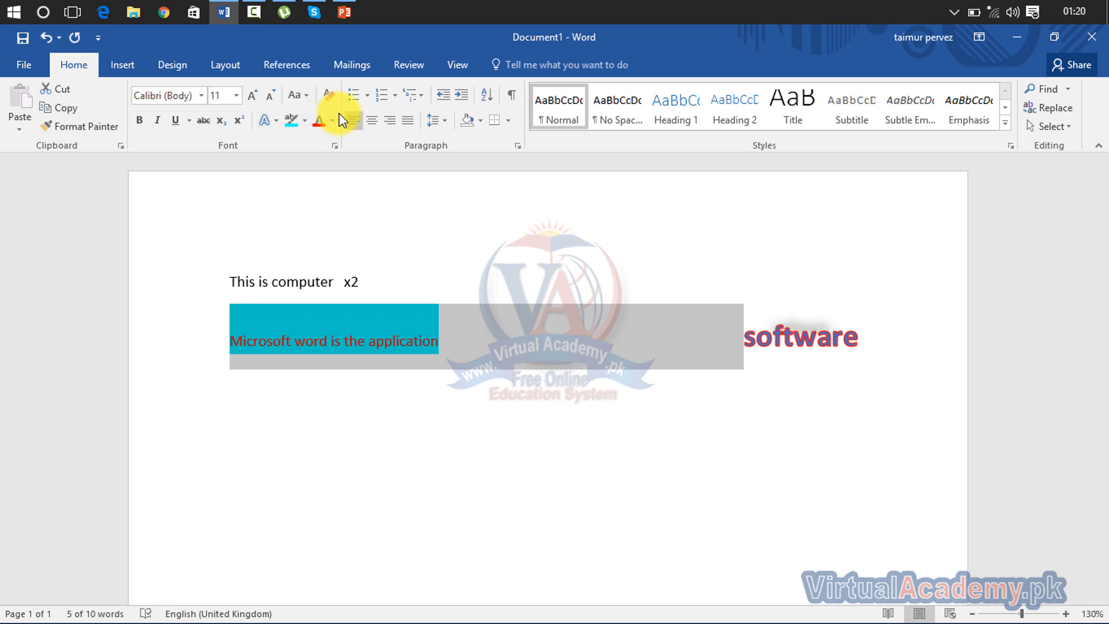
left_click(334, 120)
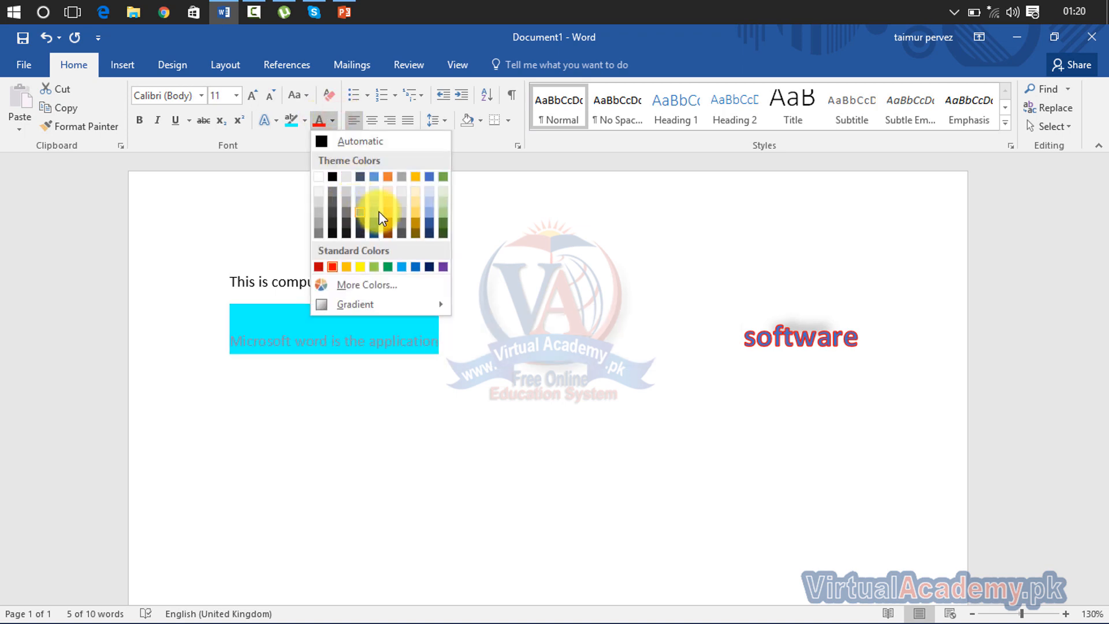
left_click(373, 286)
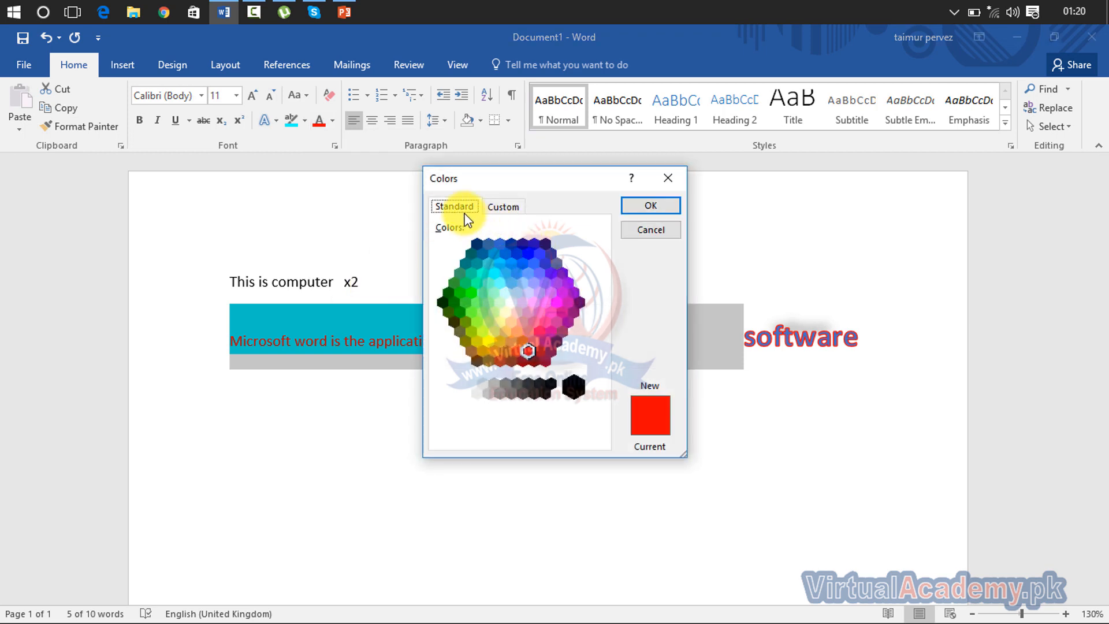
left_click(500, 206)
left_click_drag(508, 271, 473, 317)
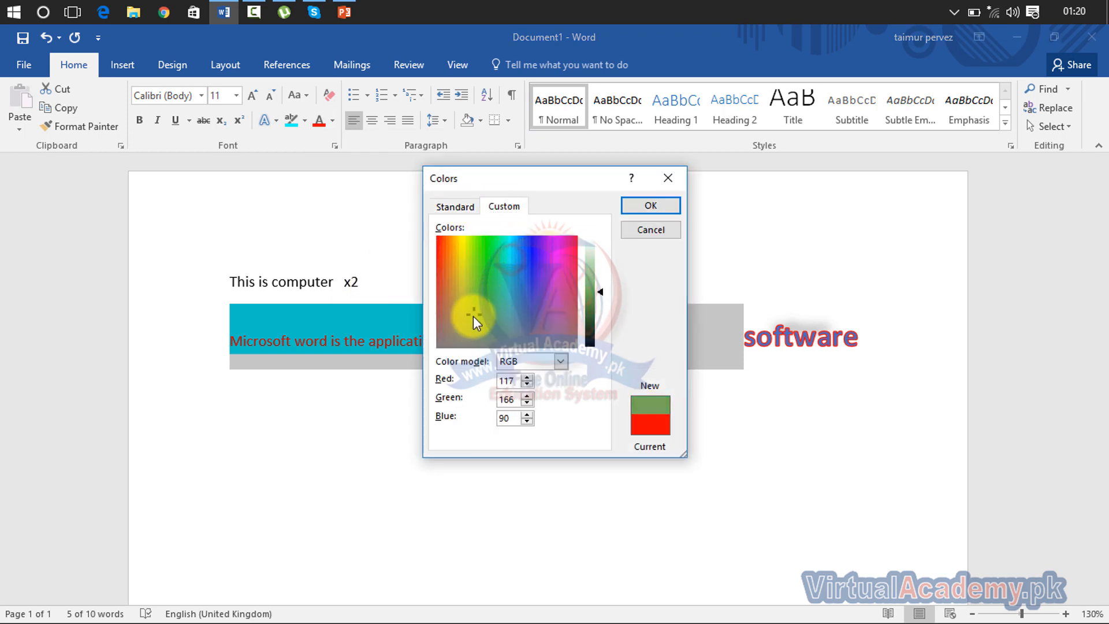
left_click(463, 206)
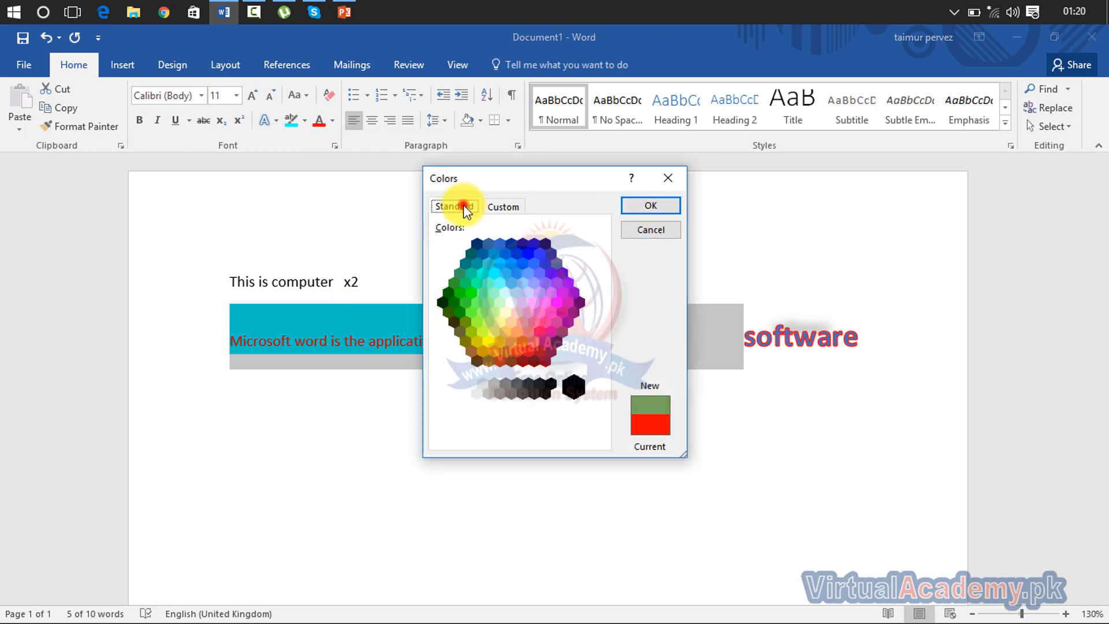
left_click(495, 269)
left_click(522, 303)
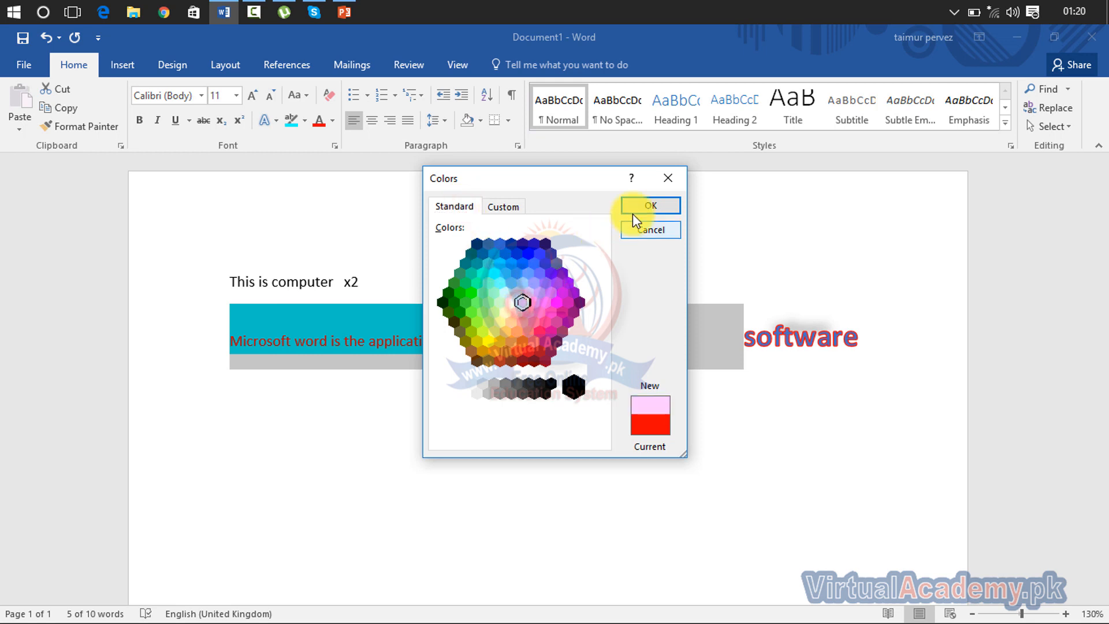
left_click(647, 206)
left_click(512, 297)
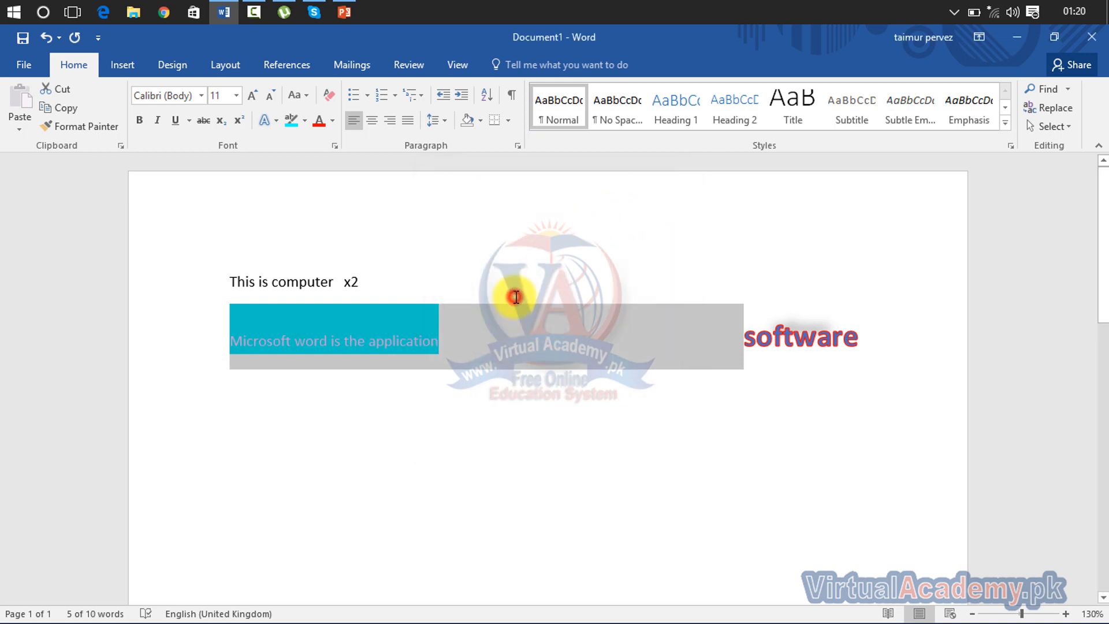
- Select "Microsoft word is the application" and set its font colour to the standard red
left_click_drag(441, 339, 237, 352)
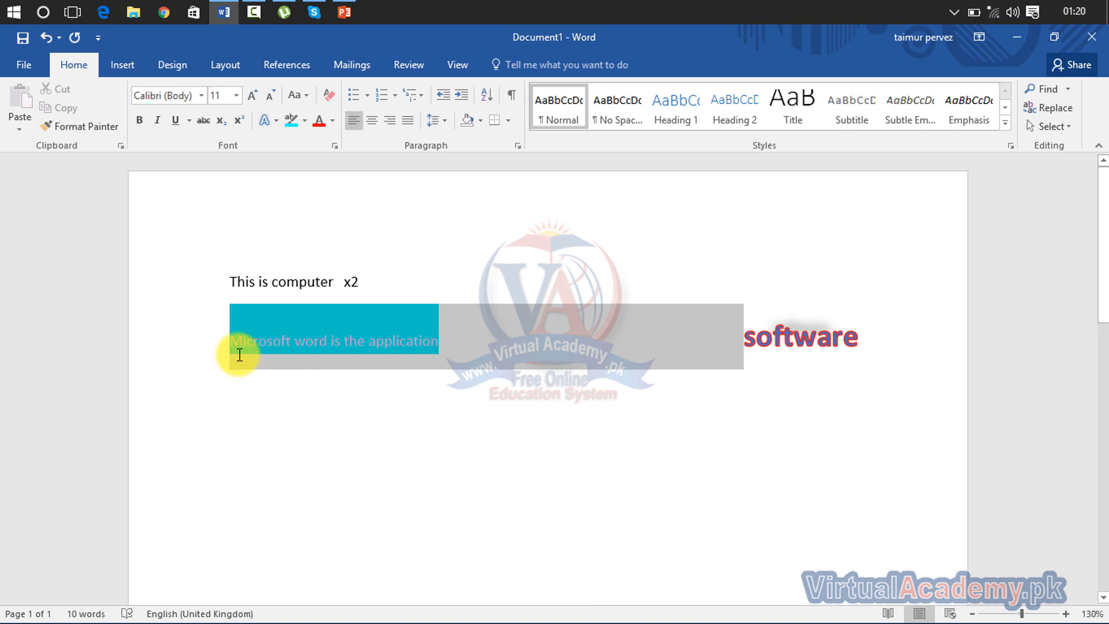
left_click(333, 120)
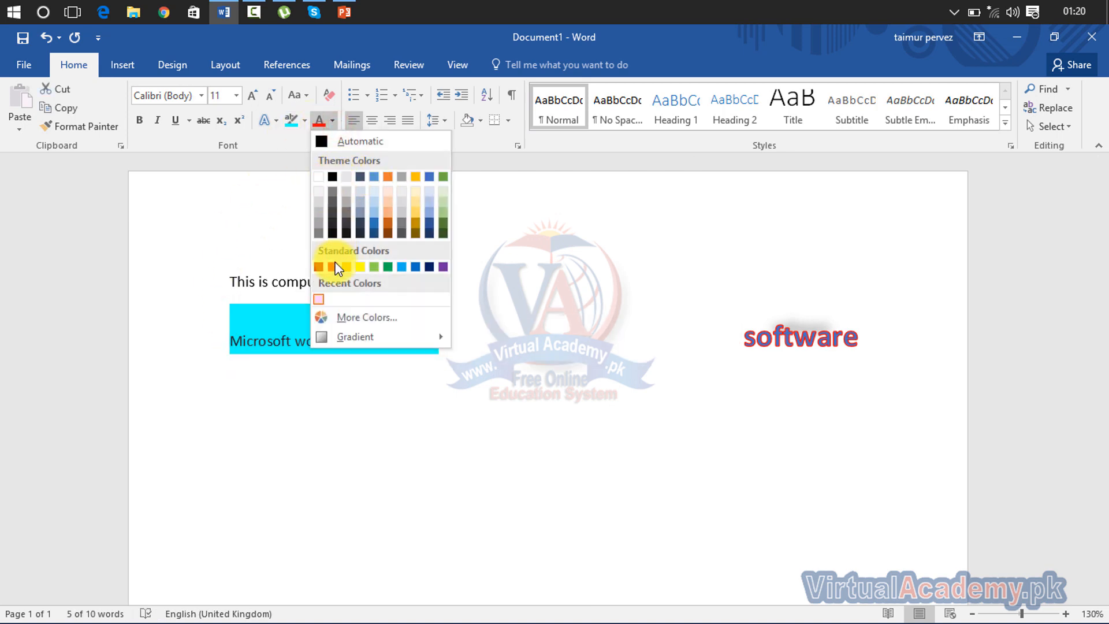
left_click(338, 267)
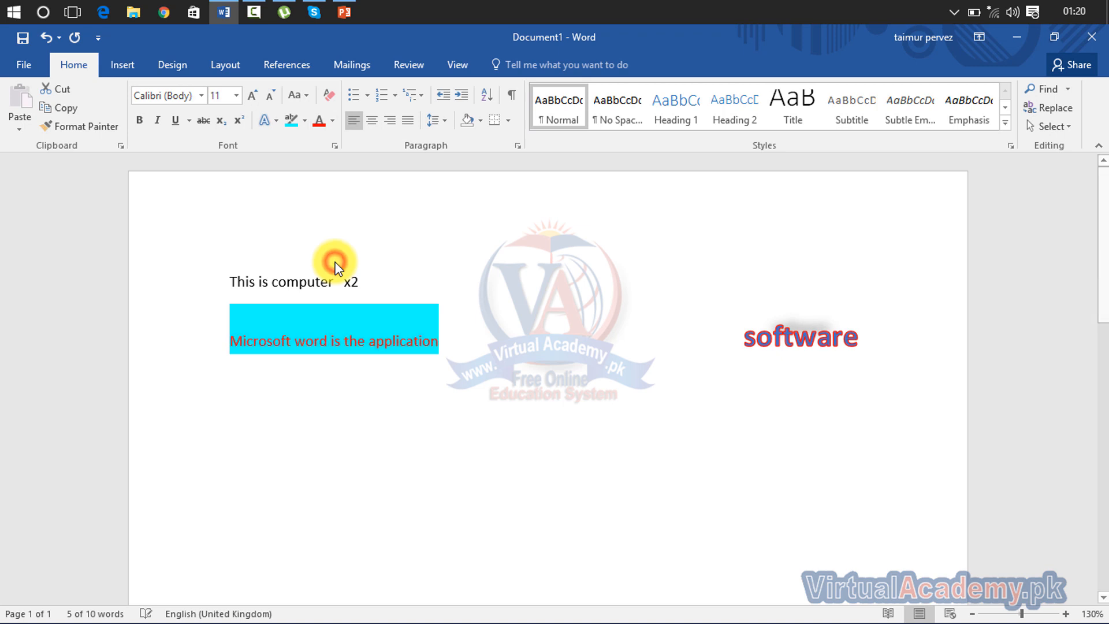
- Open the detailed gradient options for the selected sentence and switch its text fill to a gradient fill
left_click(332, 119)
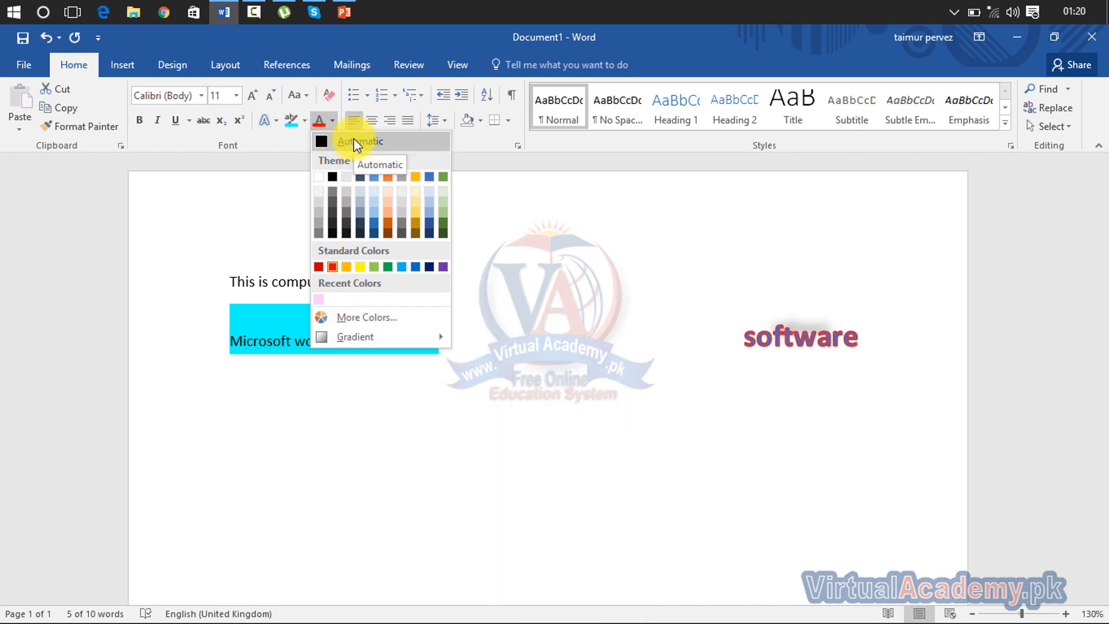
mouse_move(370, 339)
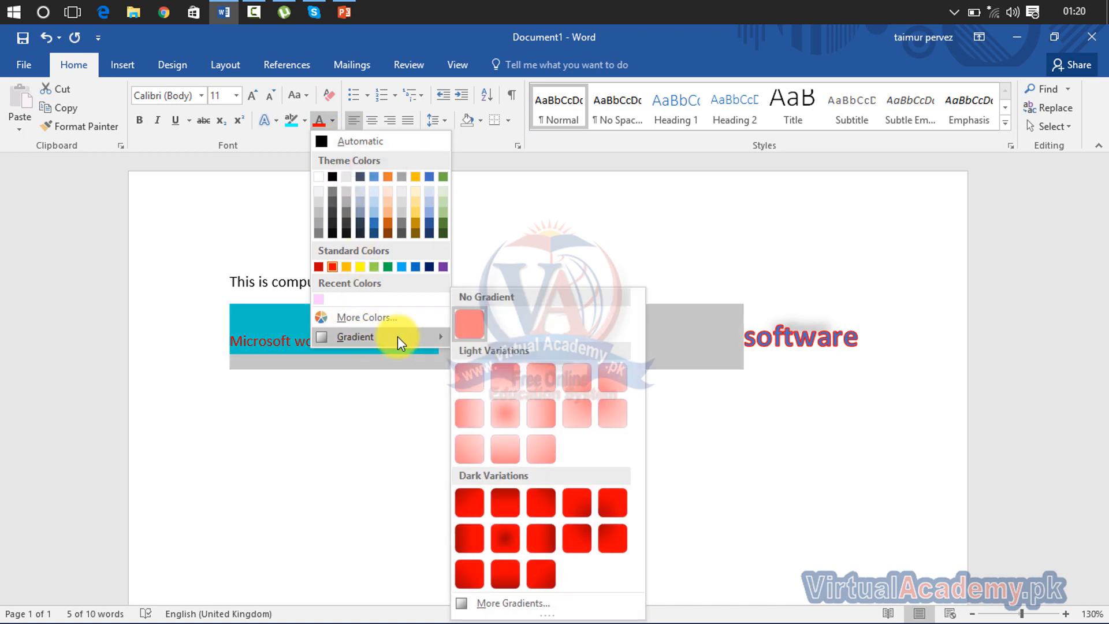
left_click(498, 604)
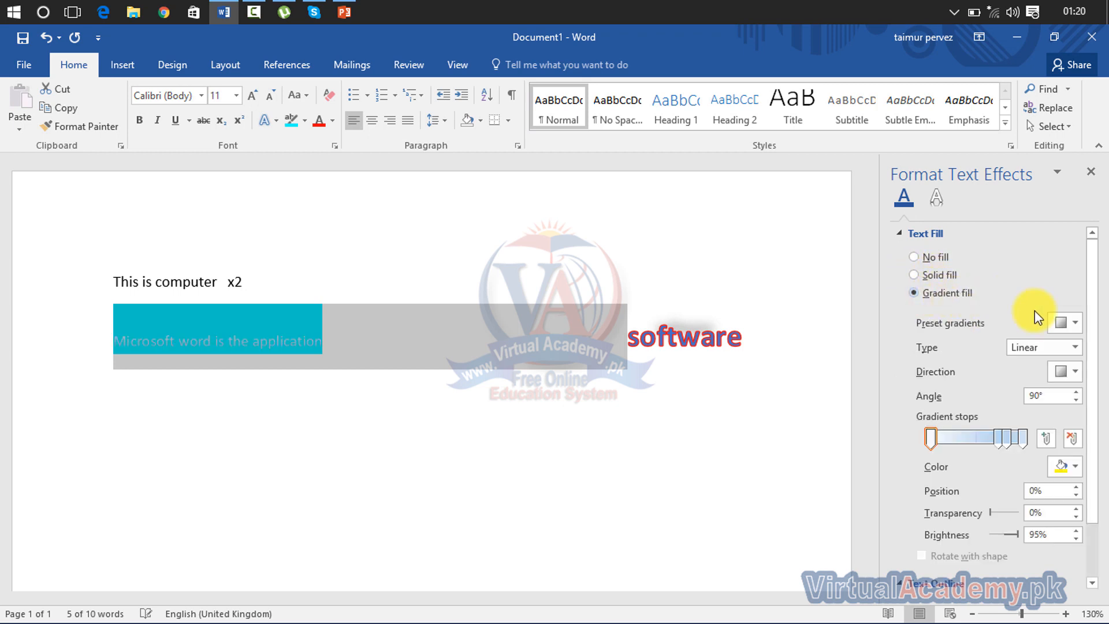
- Give the selected sentence a gold preset gradient with the Rectangular type radiating from the centre, and close the text effects settings
left_click(1072, 319)
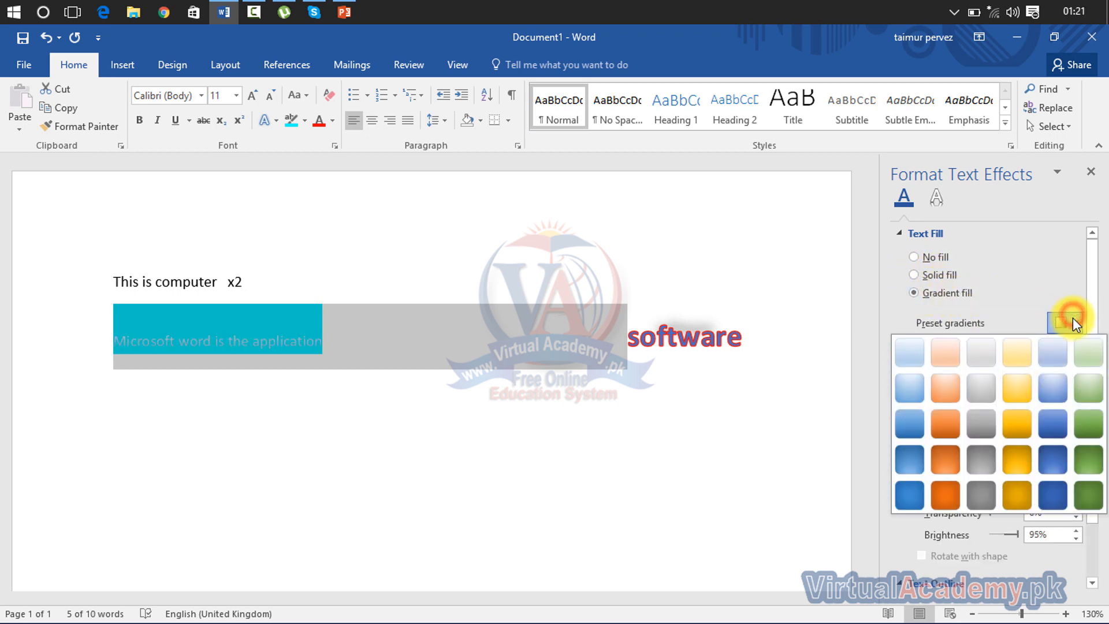
left_click(1019, 416)
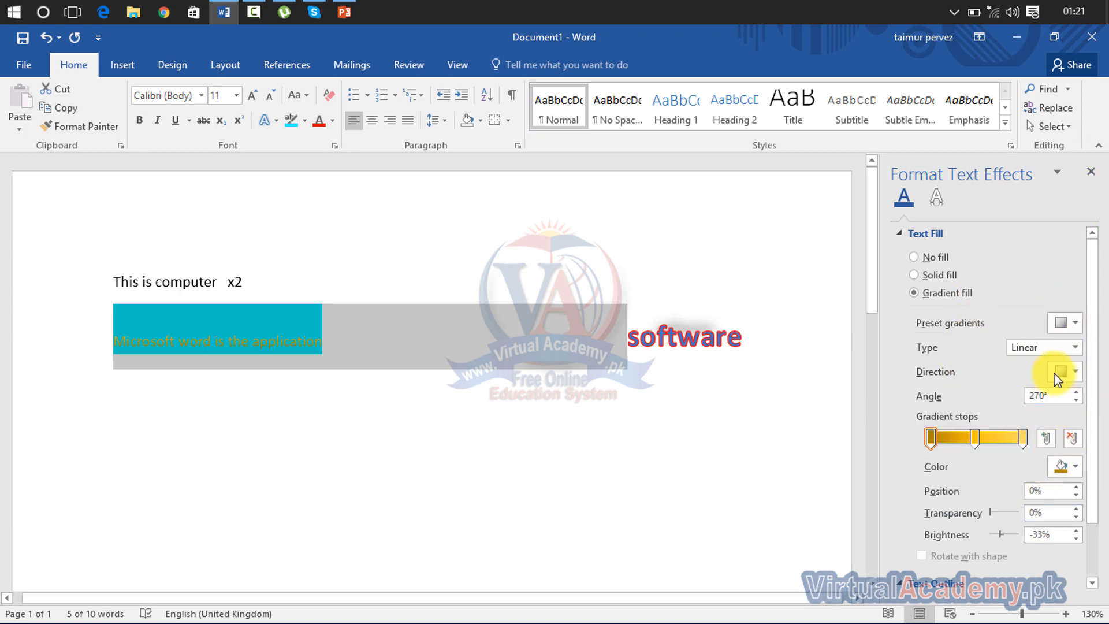
left_click(1069, 347)
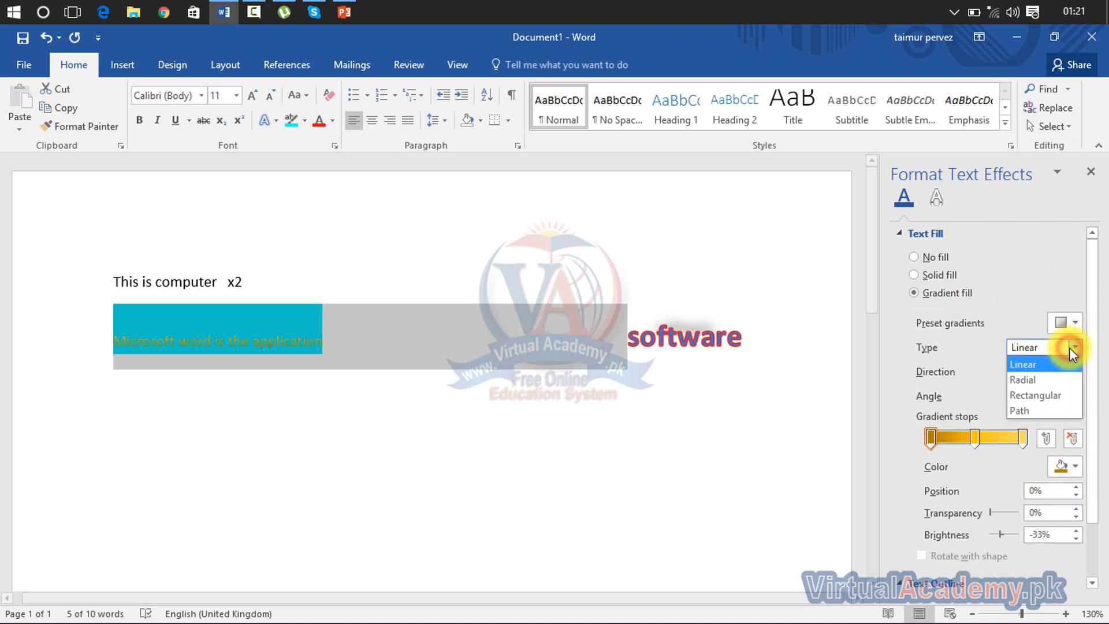
left_click(1038, 396)
left_click(1078, 376)
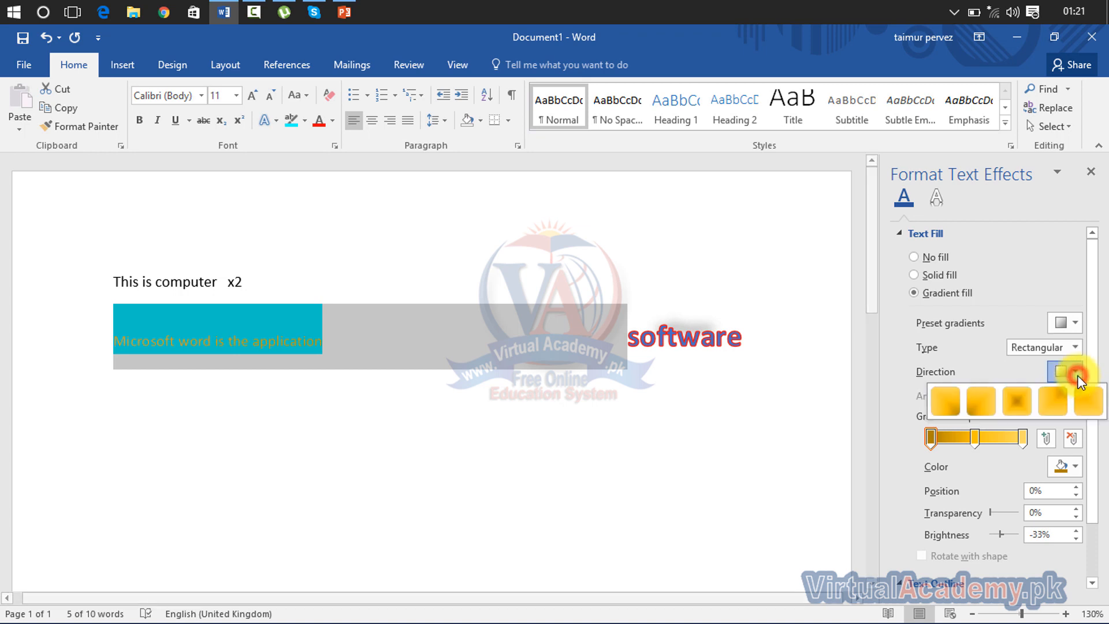
left_click(1023, 407)
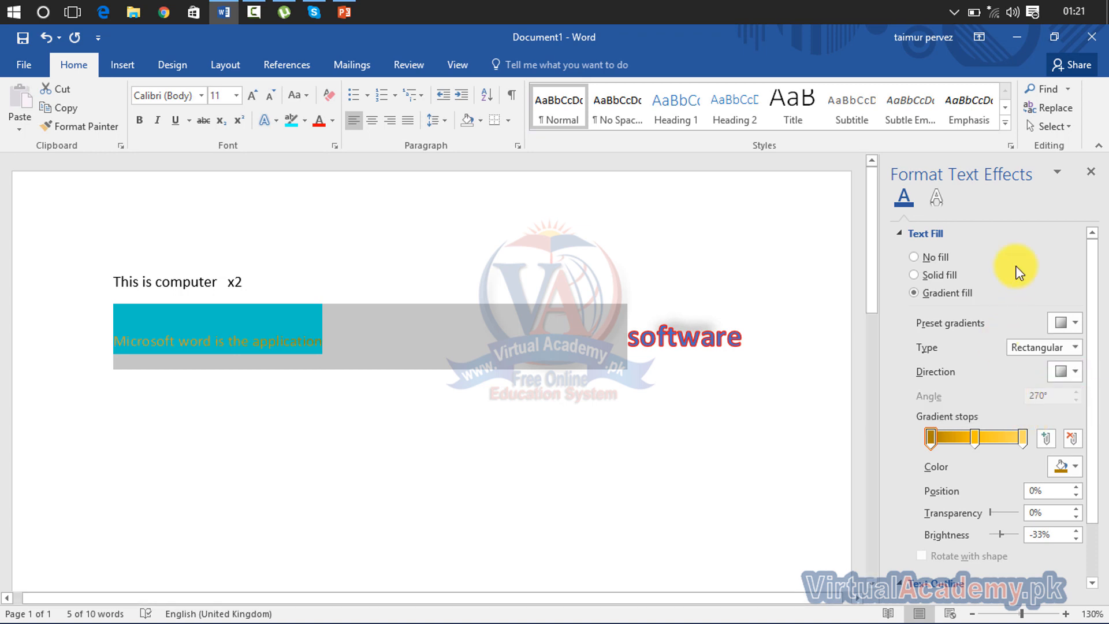
left_click(1090, 172)
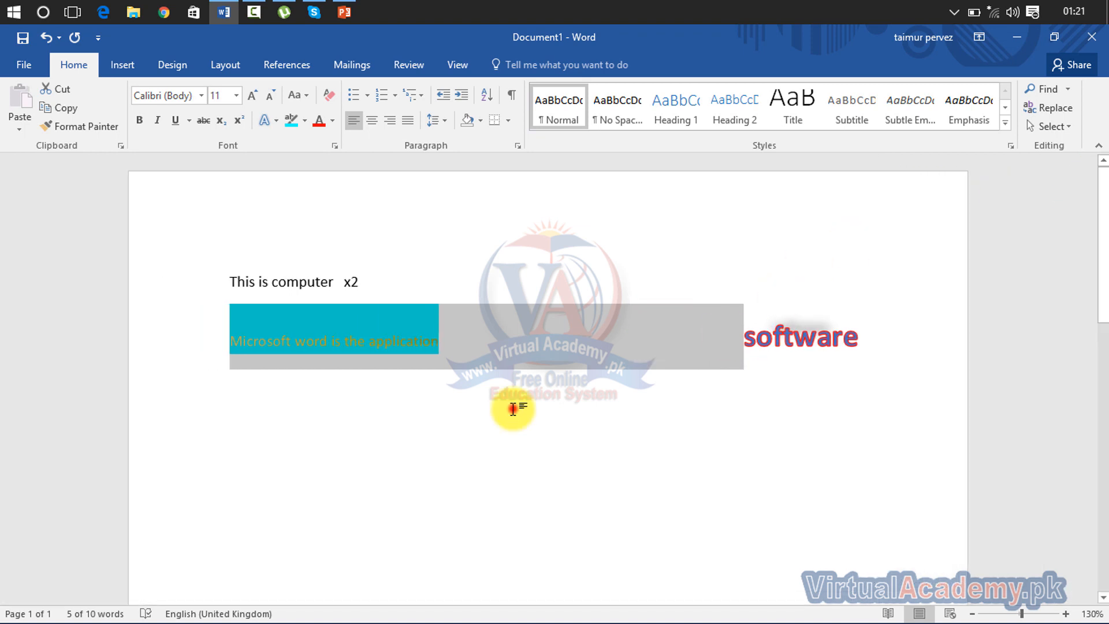
- Select "Microsoft word is the application" and remove its highlight colour
left_click(512, 404)
left_click(445, 318)
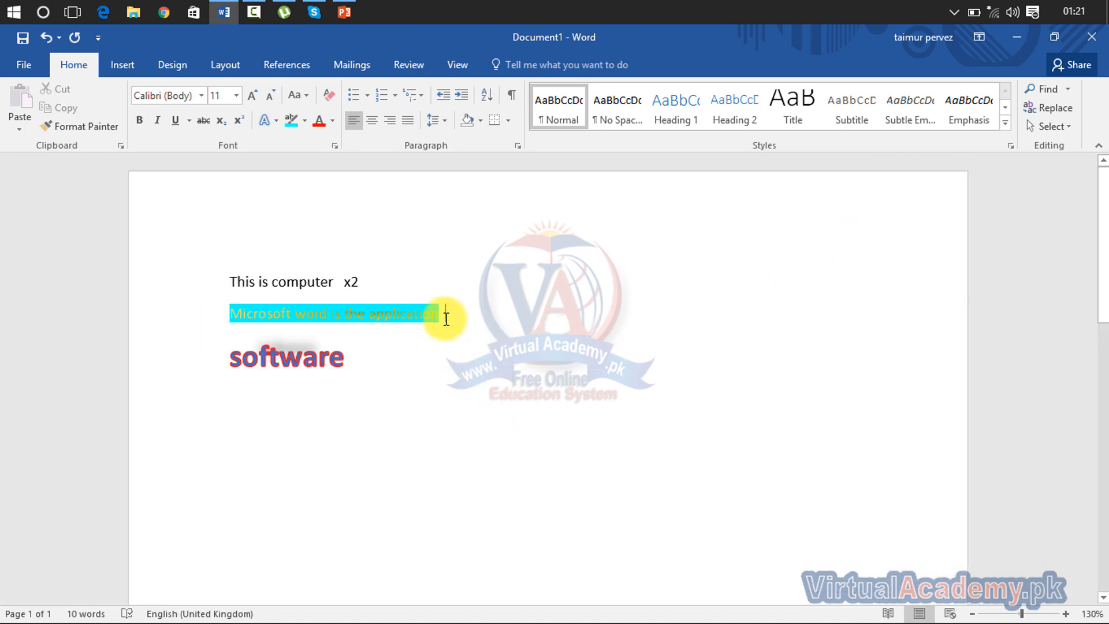
left_click_drag(445, 318, 240, 318)
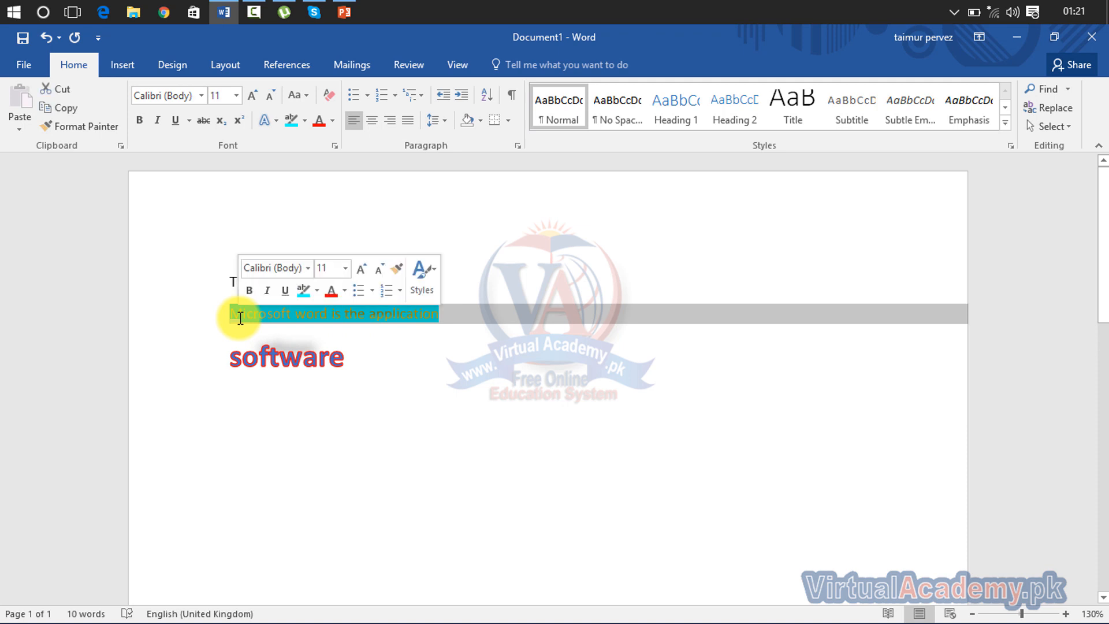
left_click(306, 122)
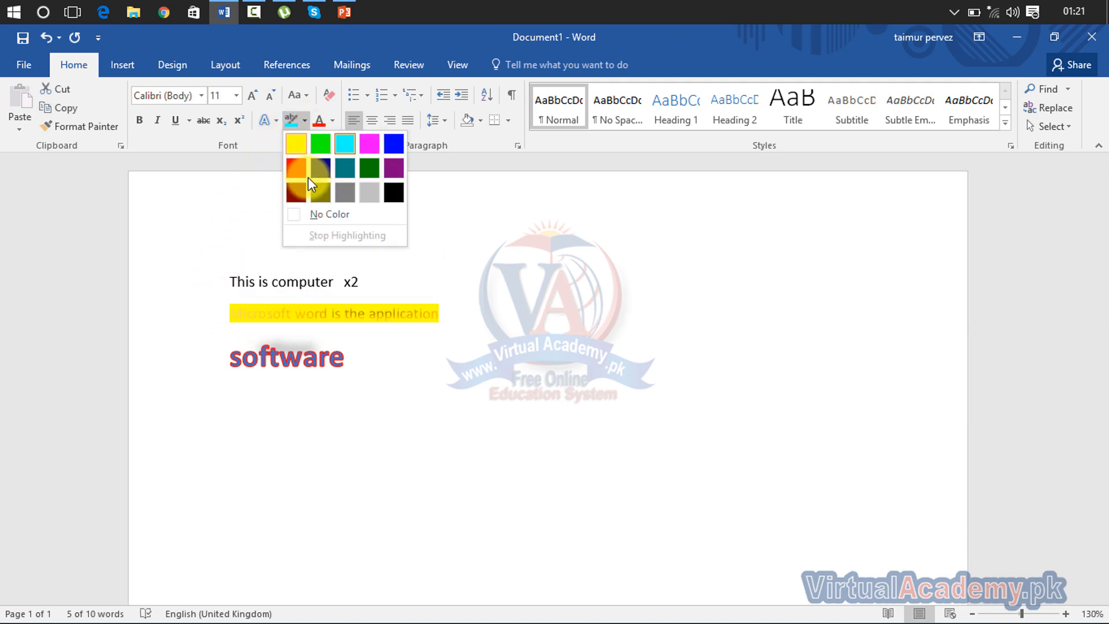
left_click(315, 215)
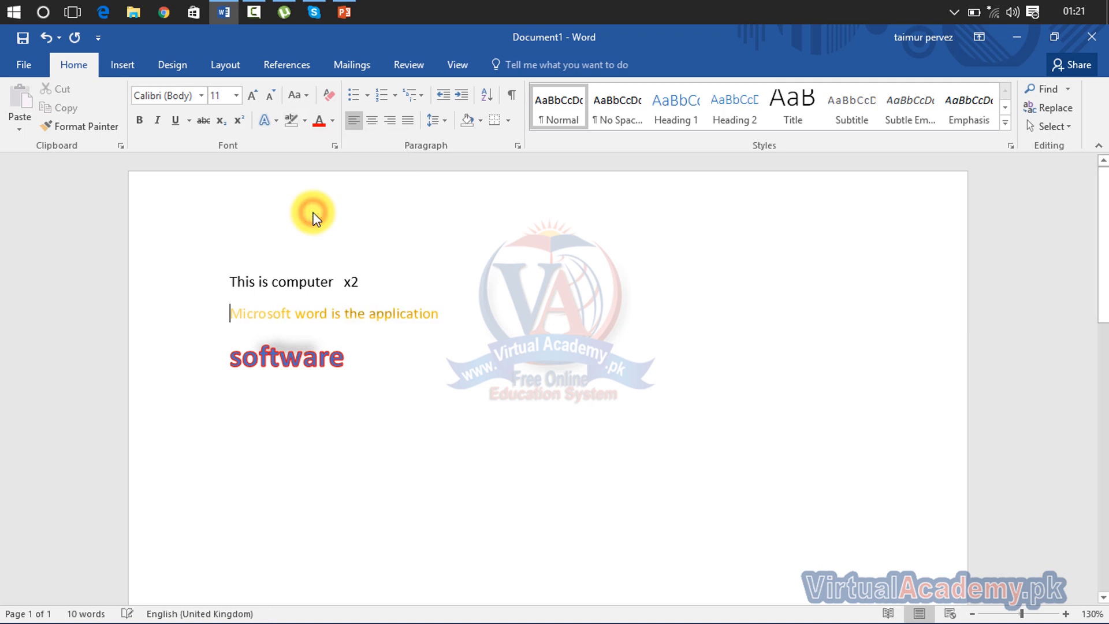
- Set the font colour of "Microsoft word is the application" back to Automatic
left_click_drag(437, 315, 240, 320)
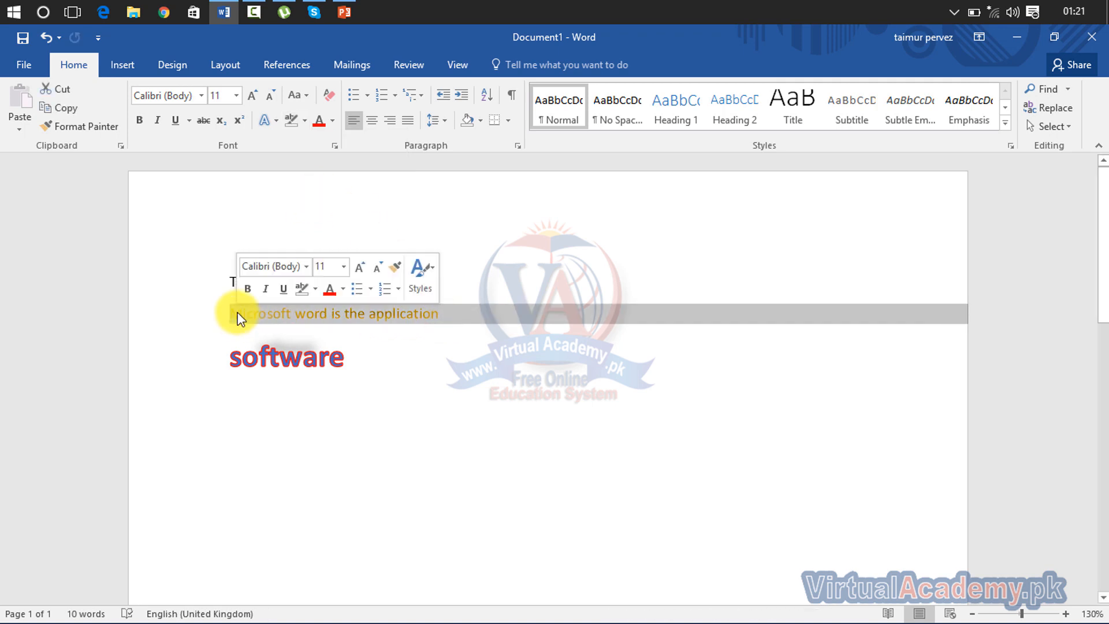
left_click(304, 121)
left_click(316, 125)
left_click(333, 121)
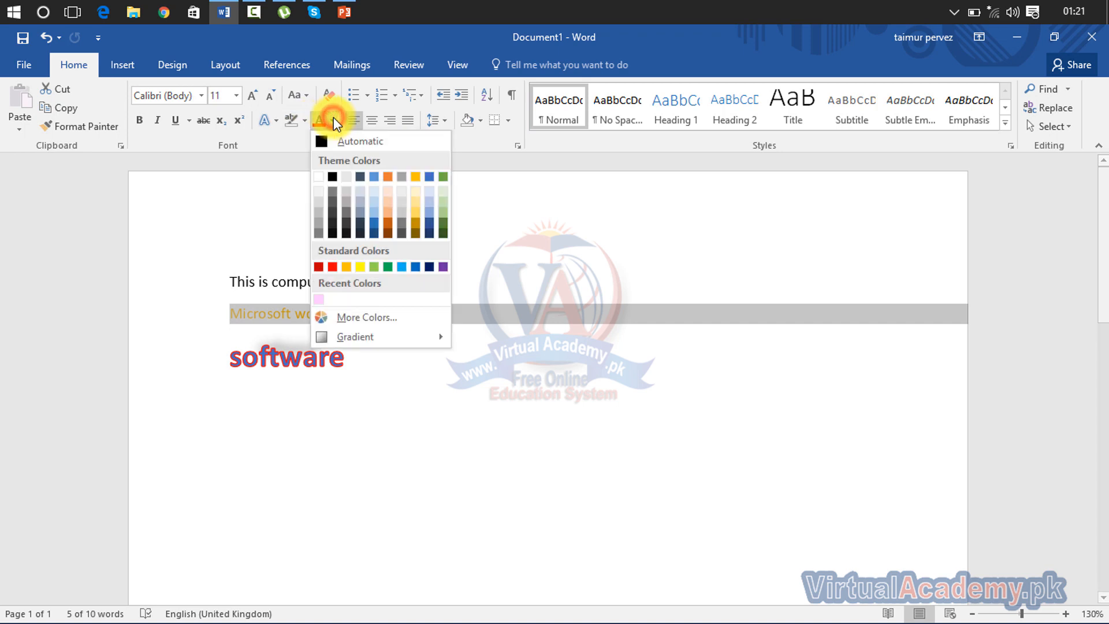
left_click(336, 142)
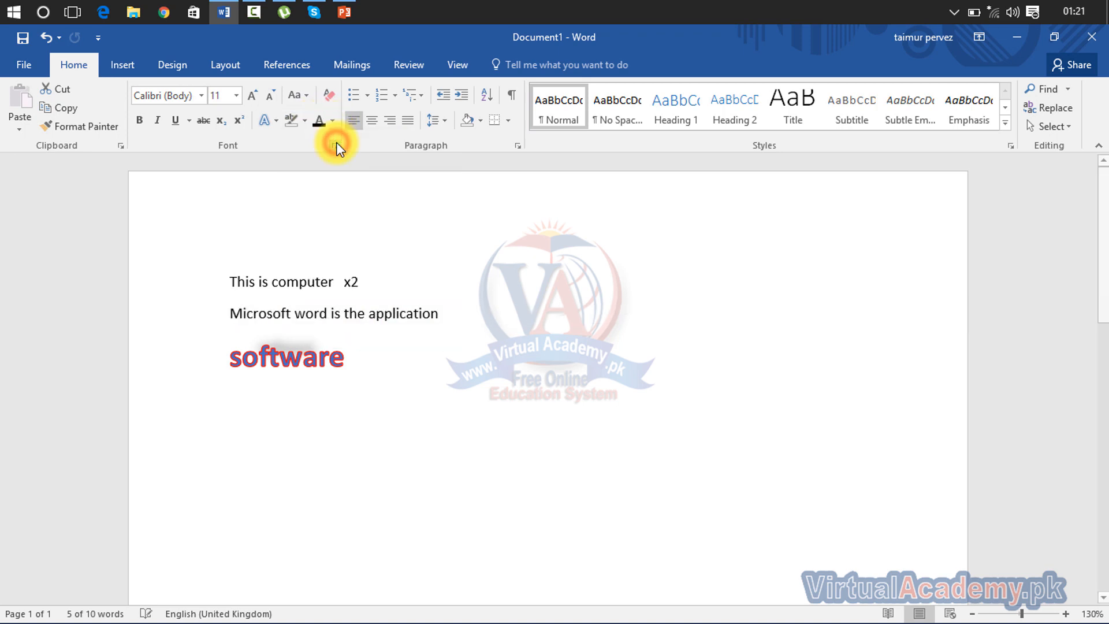
left_click(417, 356)
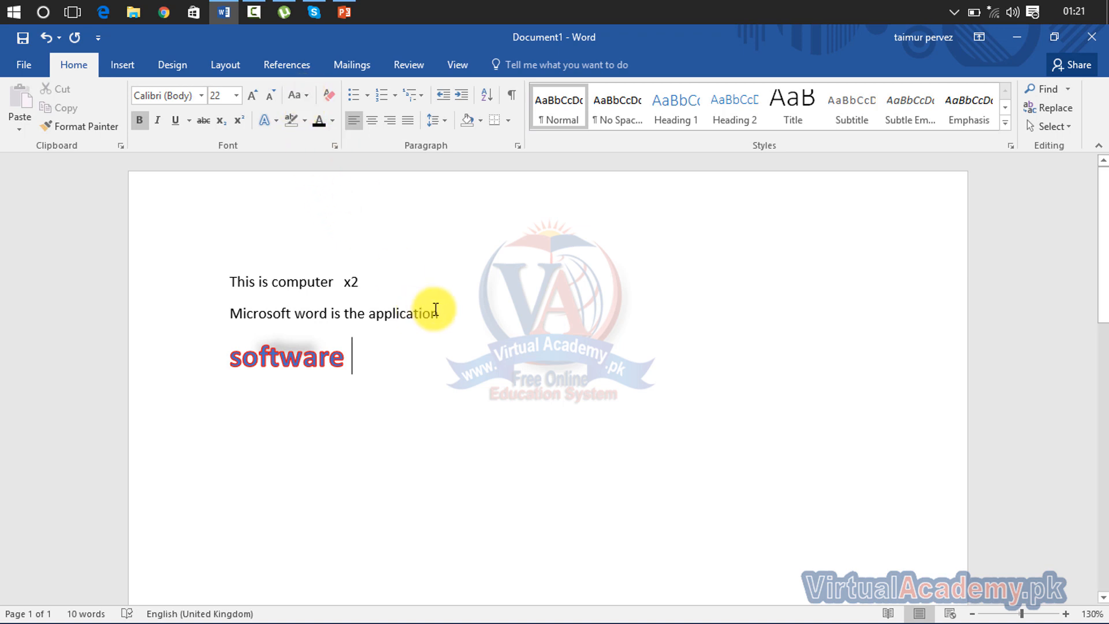
- Change the case of "Microsoft word is the application" to lowercase, and replace that with UPPERCASE
left_click_drag(442, 309, 266, 320)
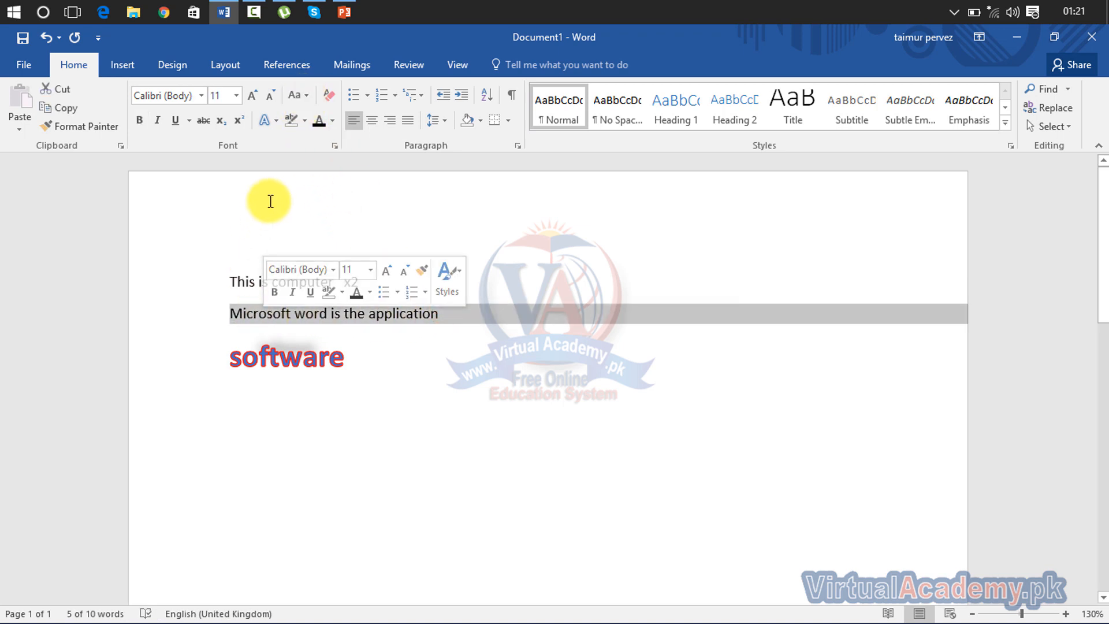
left_click(308, 95)
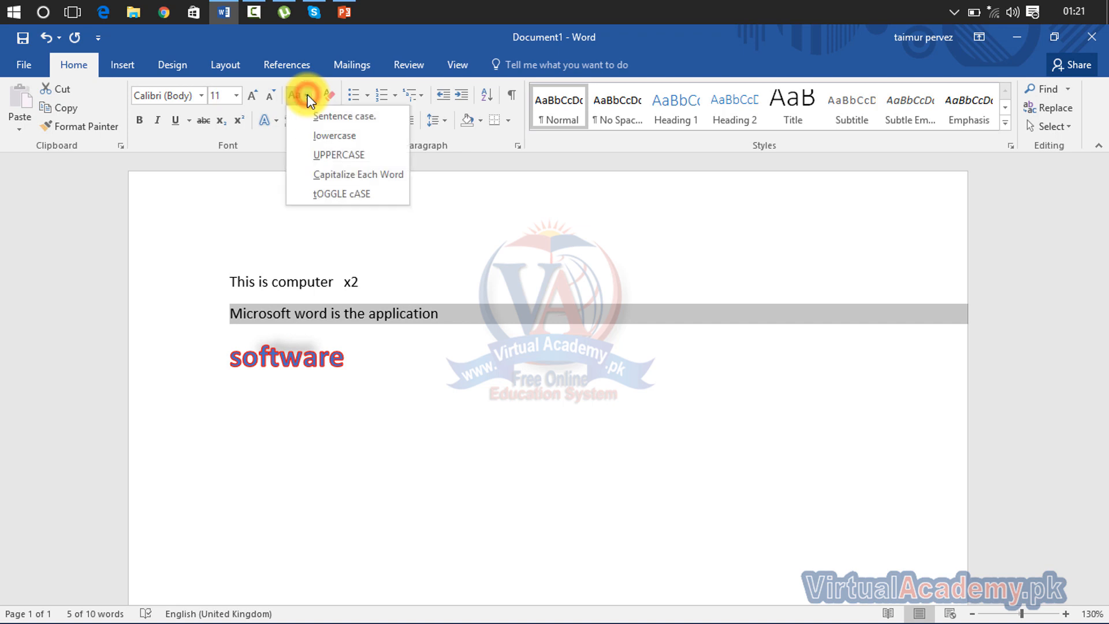
left_click(319, 136)
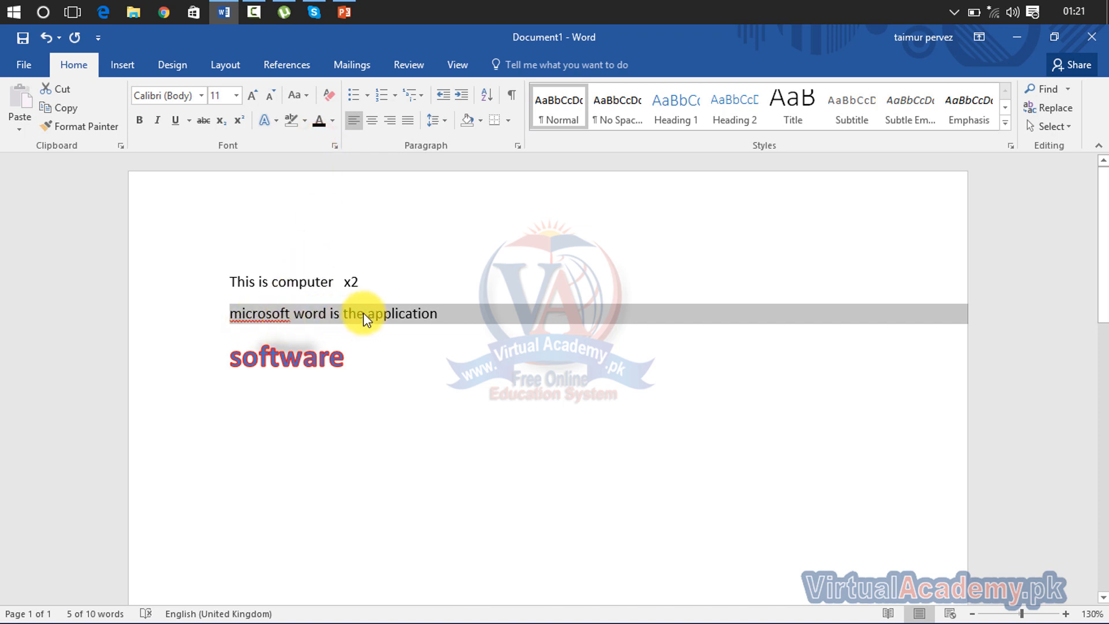
left_click(300, 92)
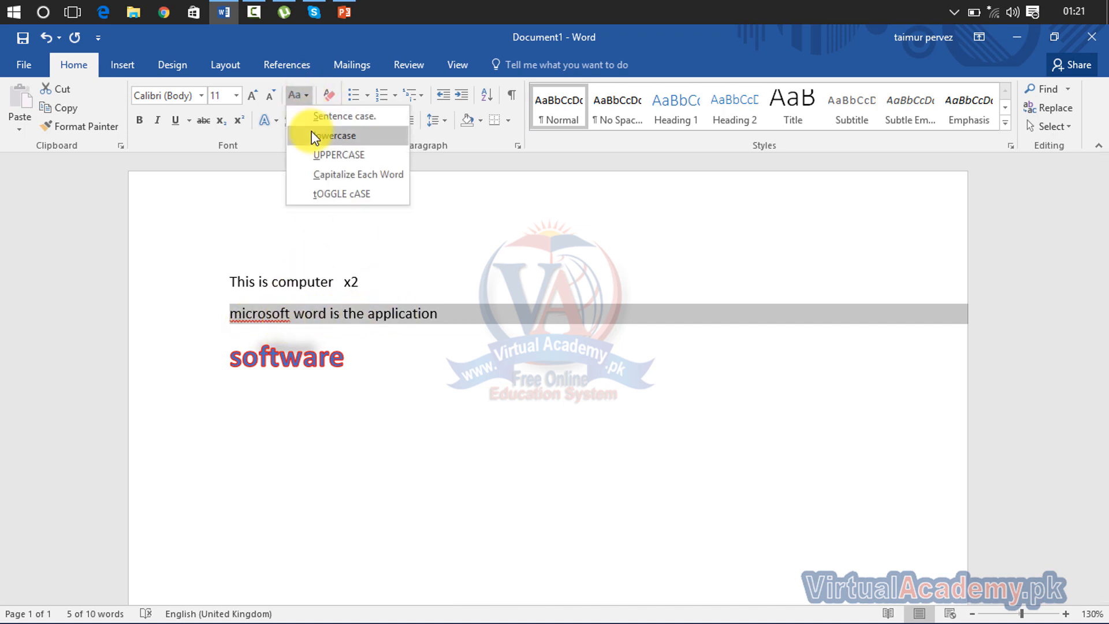
left_click(312, 152)
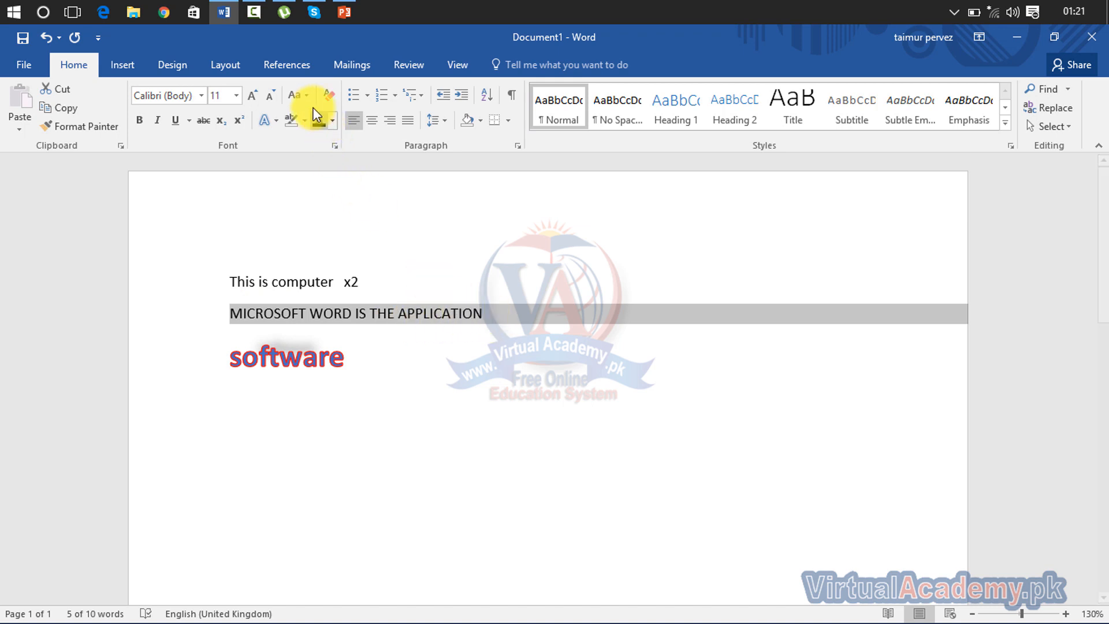
- Apply Capitalize Each Word to the selected sentence, and switch it to tOGGLE cASE
left_click(295, 93)
left_click(311, 172)
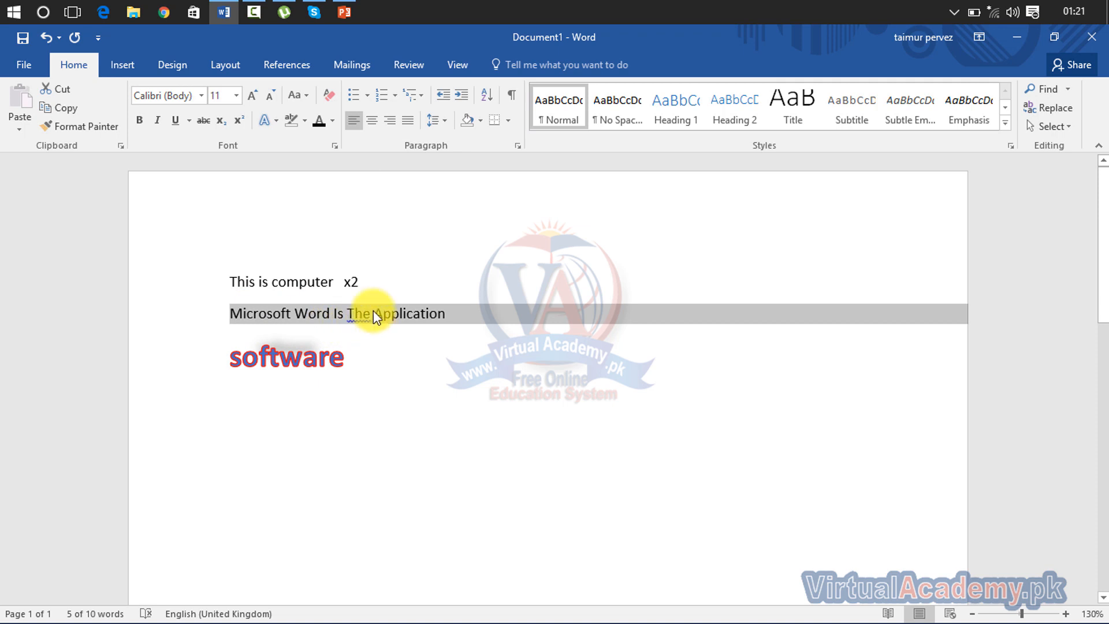
left_click(295, 96)
left_click(315, 195)
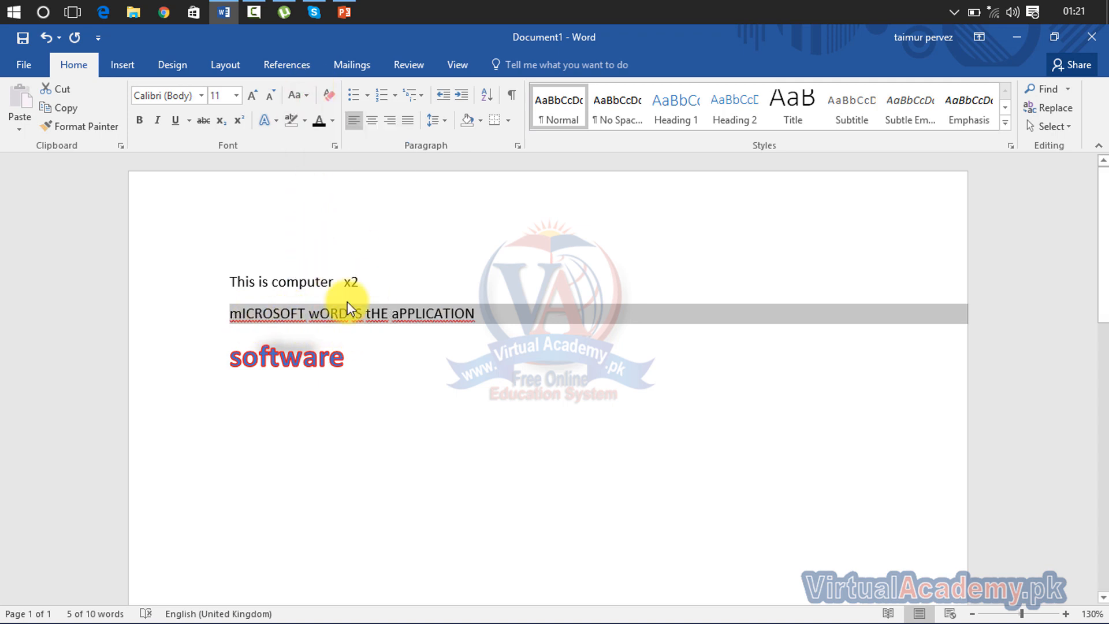
- Convert the selected sentence to Sentence case and deselect it
left_click(295, 95)
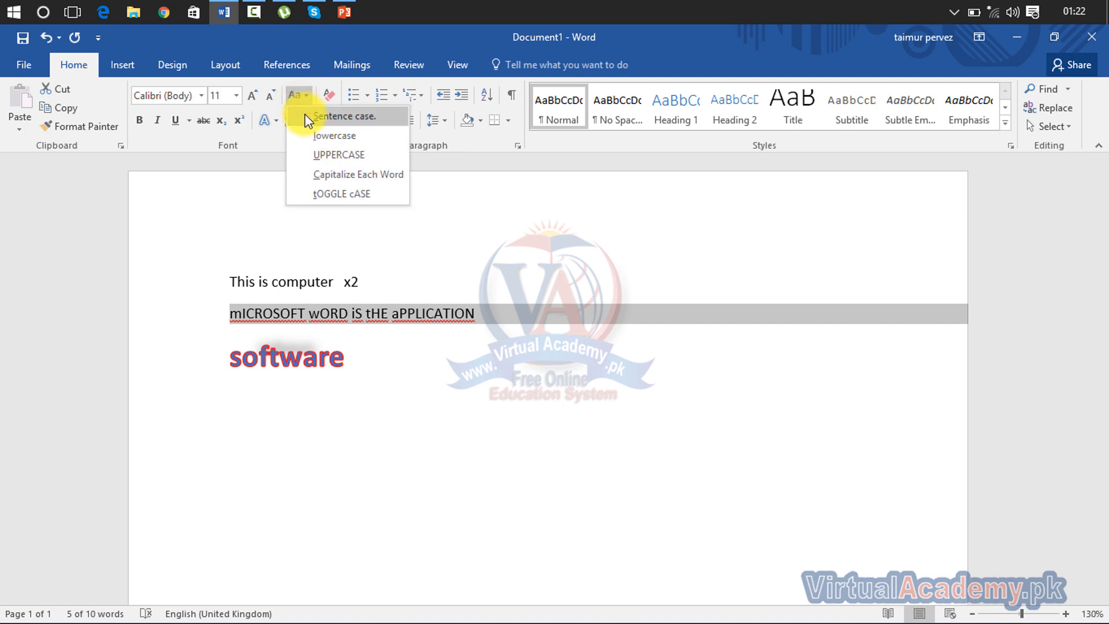
left_click(306, 117)
left_click(304, 120)
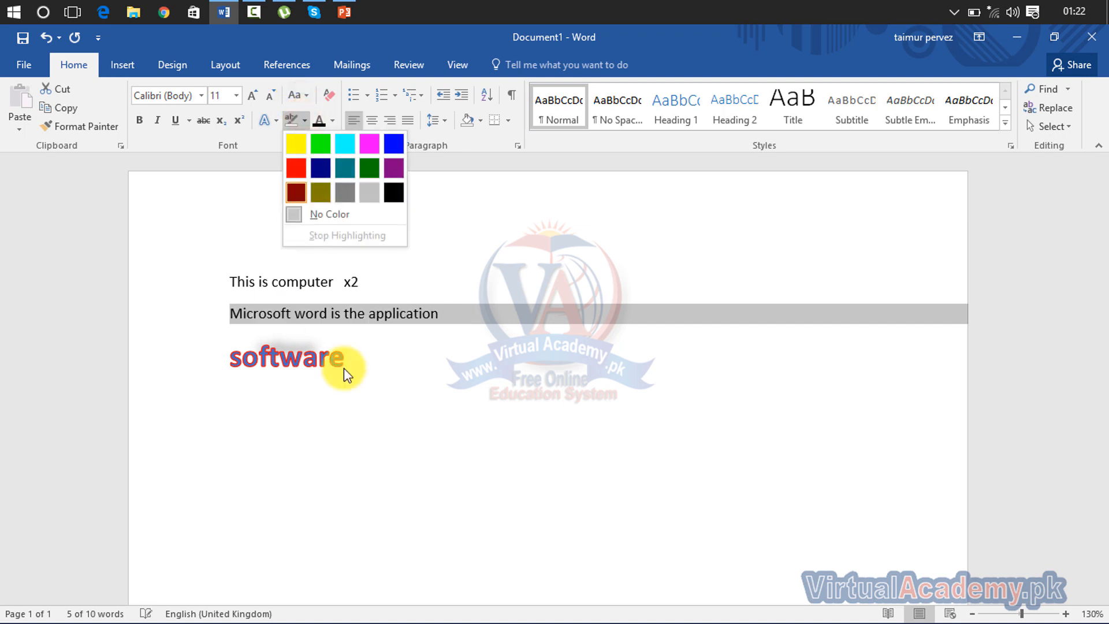
left_click(370, 381)
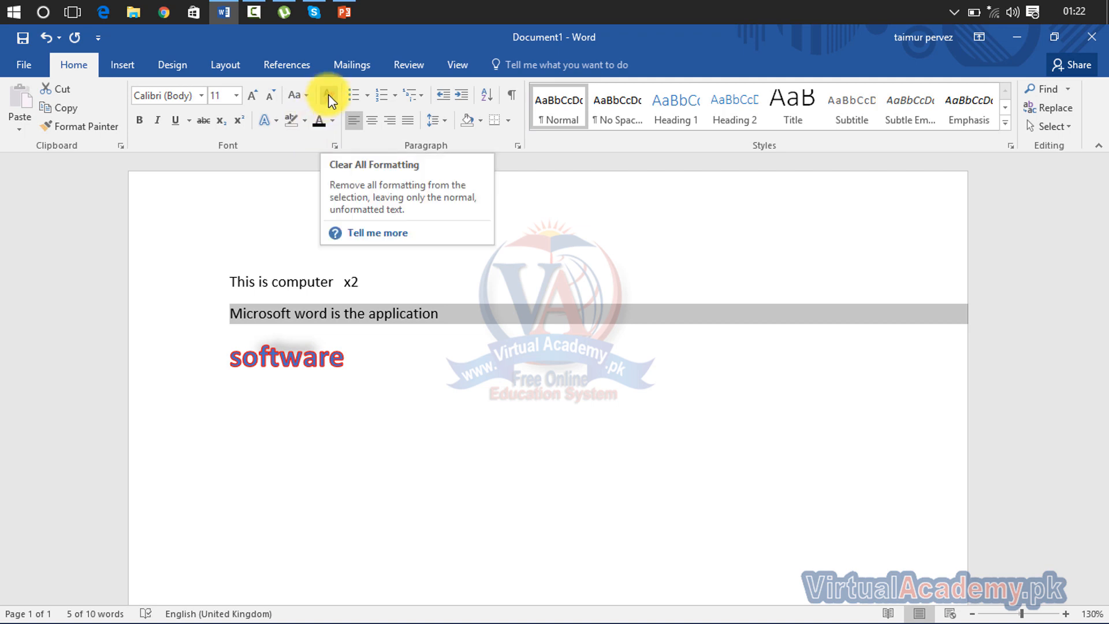
left_click(421, 391)
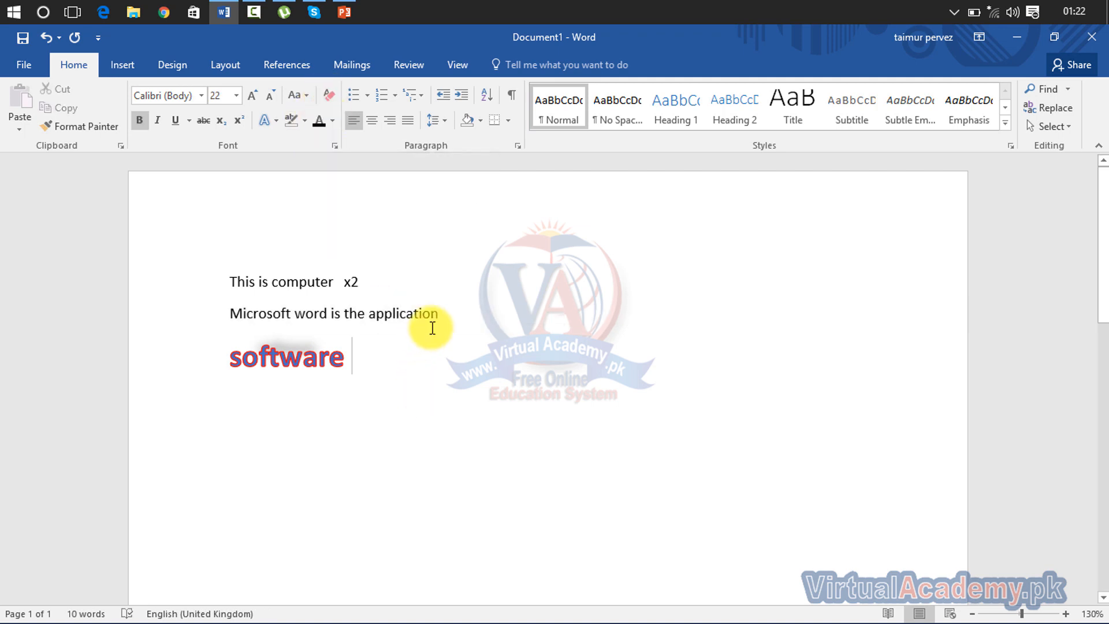
- Format the word "application" in the theme blue, bold, at 20 pt
left_click_drag(351, 356, 229, 358)
left_click_drag(449, 311, 366, 316)
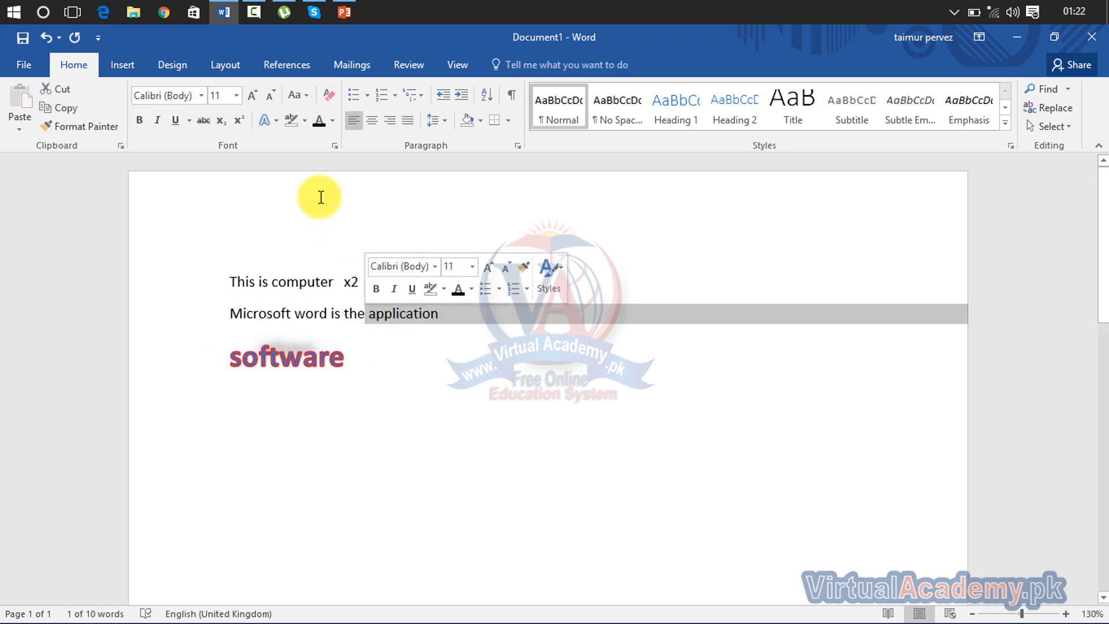
left_click(334, 121)
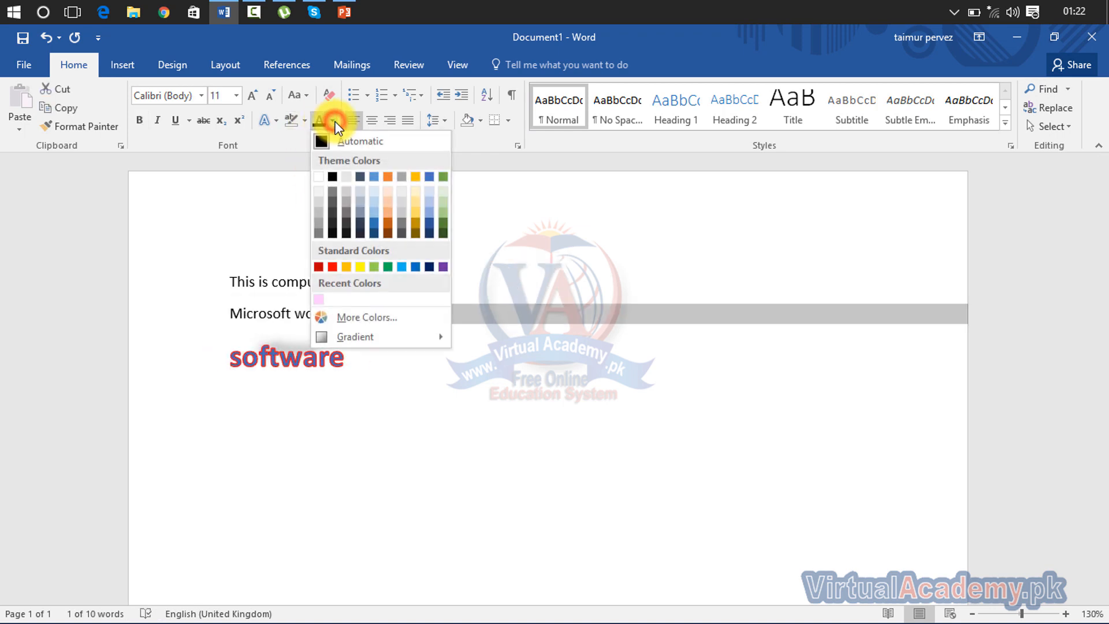
left_click(376, 178)
left_click(146, 123)
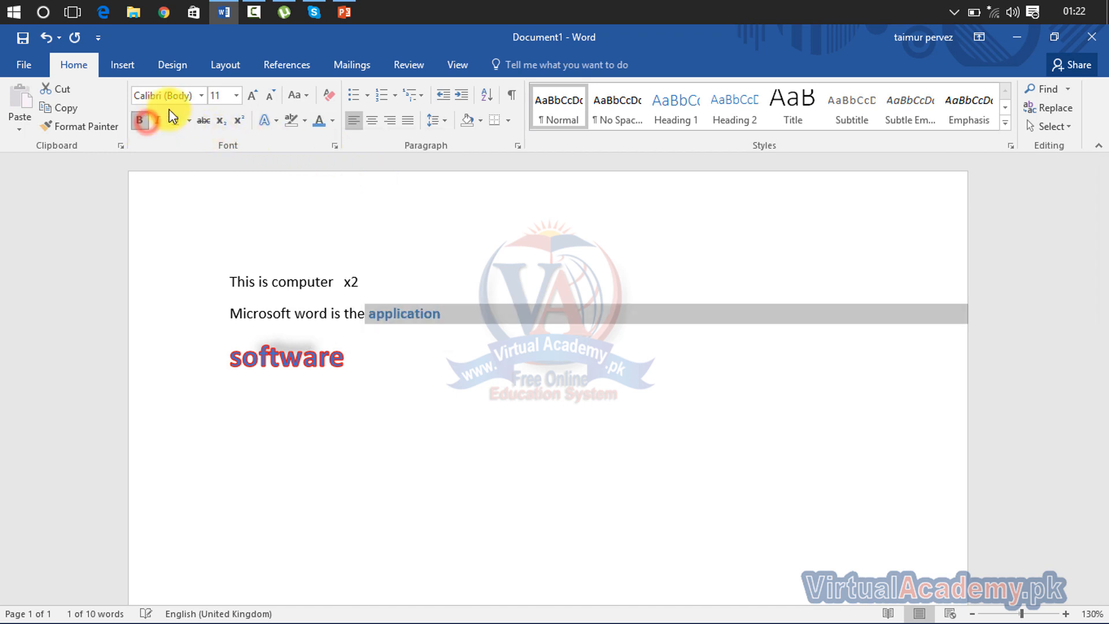
left_click(252, 95)
left_click(252, 94)
left_click(252, 94)
left_click(251, 94)
left_click(252, 95)
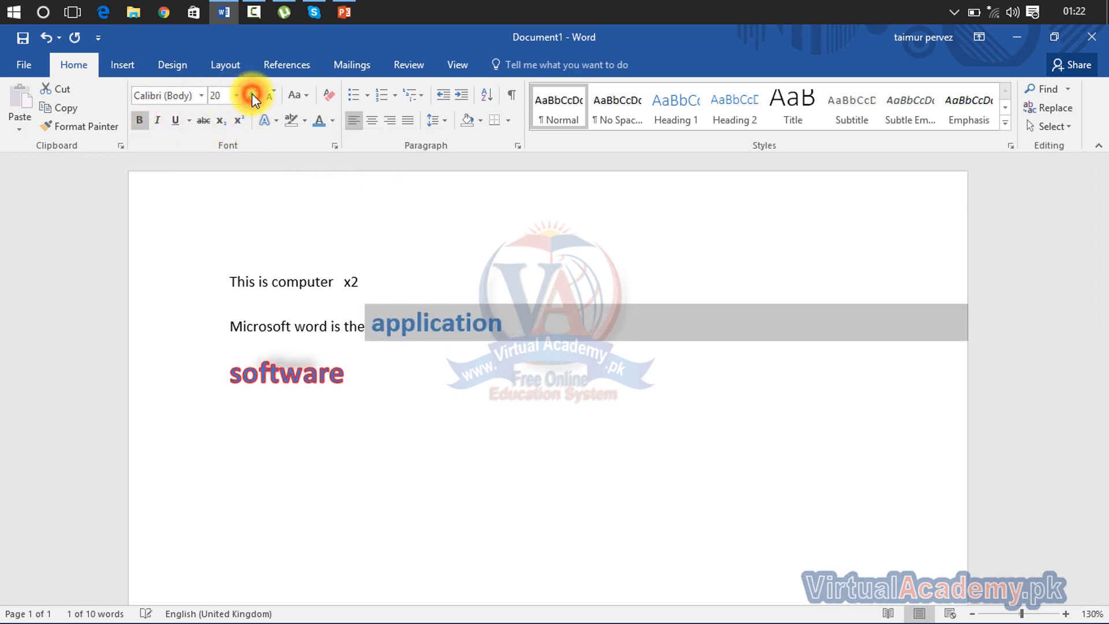
left_click(400, 376)
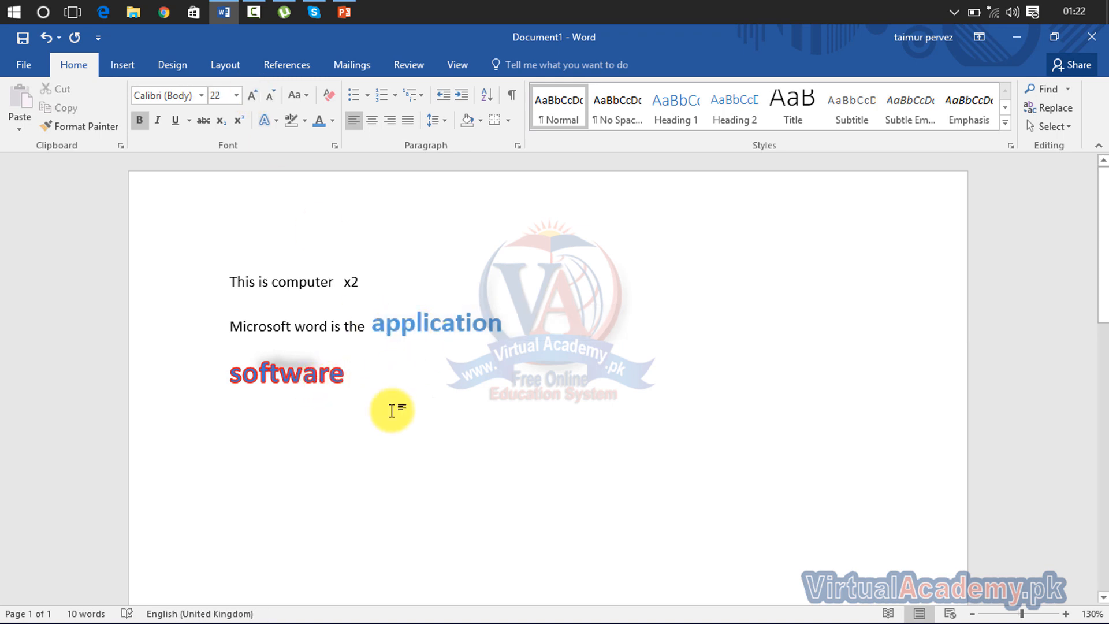
- Select all three lines of text and clear all their formatting
left_click_drag(352, 379, 241, 293)
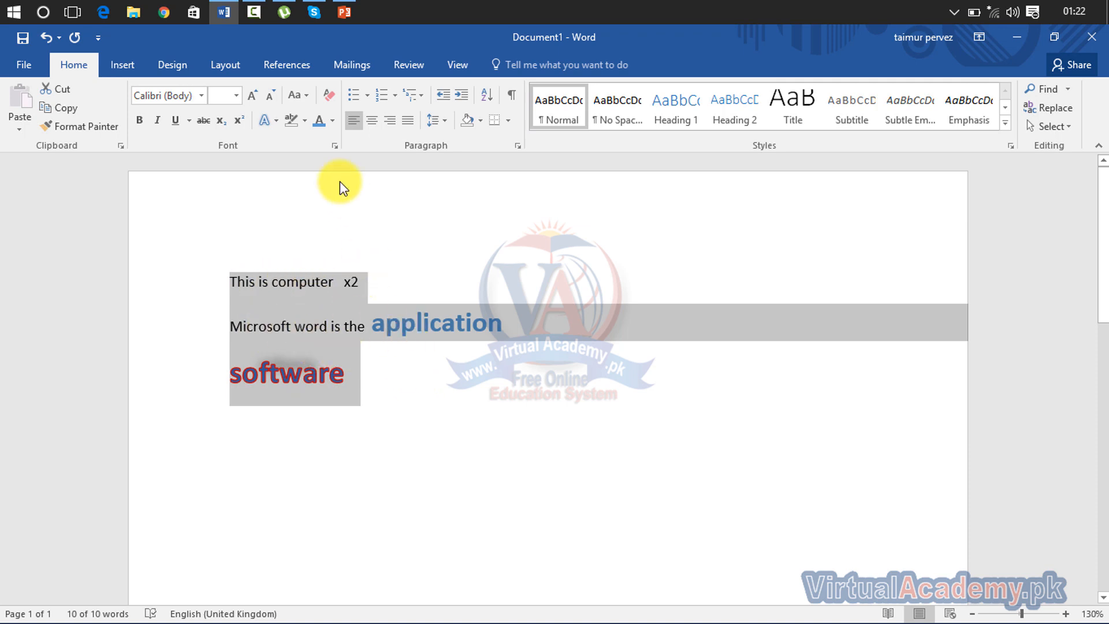
left_click(328, 95)
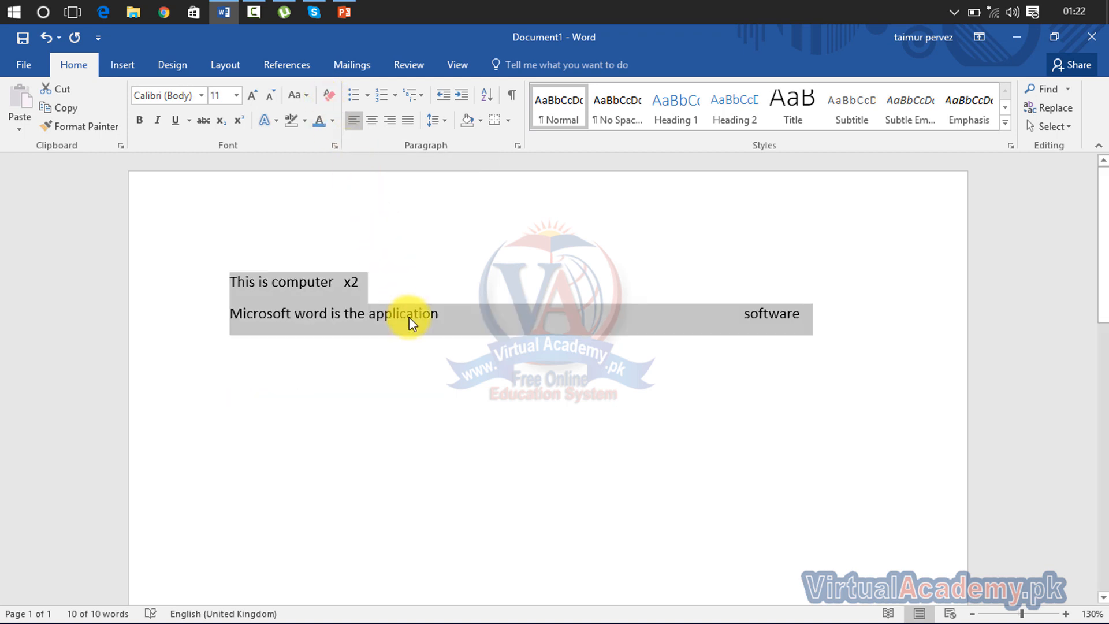
left_click(439, 317)
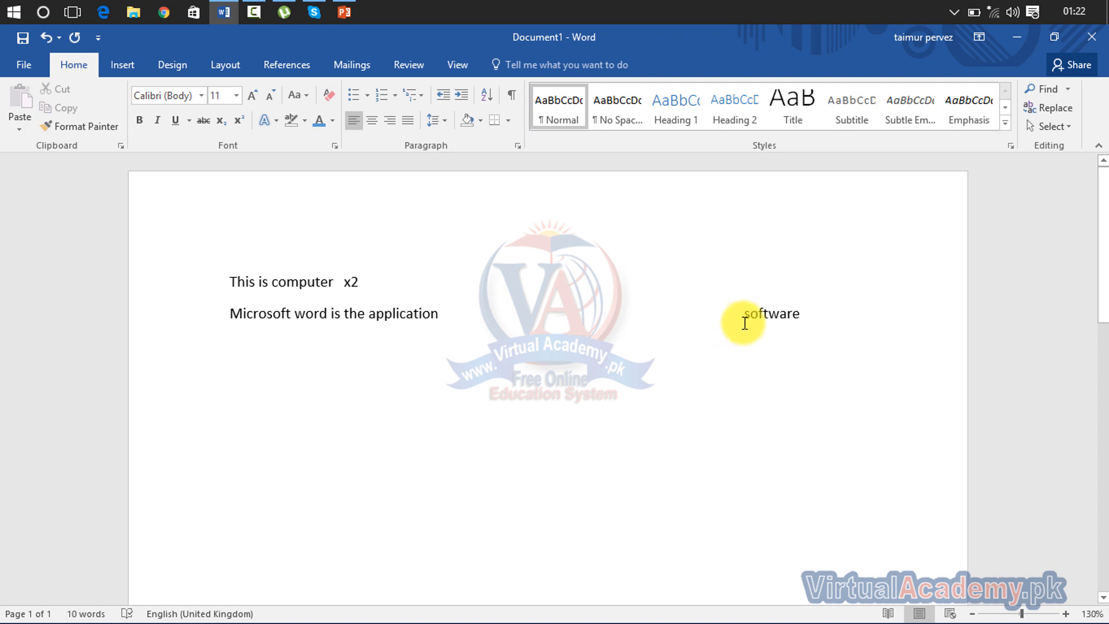
- Delete the extra spaces between "application" and "software" in the second line, leaving a single space
left_click(744, 318)
key("BackSpace")
key("BackSpace")
key("BackSpace")
key("BackSpace")
key("BackSpace")
key("BackSpace")
key("BackSpace")
key("BackSpace")
key("BackSpace")
key("BackSpace")
key("BackSpace")
key("BackSpace")
key("BackSpace")
key("BackSpace")
key("BackSpace")
key("BackSpace")
key("BackSpace")
key("BackSpace")
key("BackSpace")
key("BackSpace")
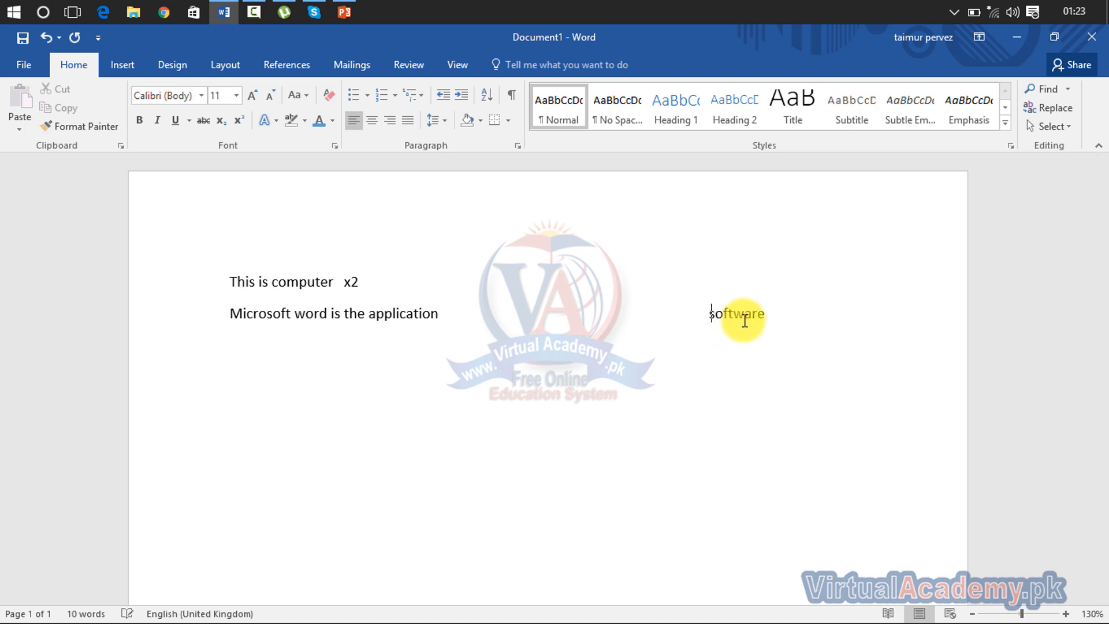
key("BackSpace")
key("BackSpace")
key("BackSpace")
key("BackSpace")
key("BackSpace")
key("BackSpace")
key("BackSpace")
key("BackSpace")
key("BackSpace")
key("BackSpace")
key("BackSpace")
key("BackSpace")
key("BackSpace")
key("BackSpace")
key("BackSpace")
key("BackSpace")
key("BackSpace")
key("BackSpace")
key("BackSpace")
key("BackSpace")
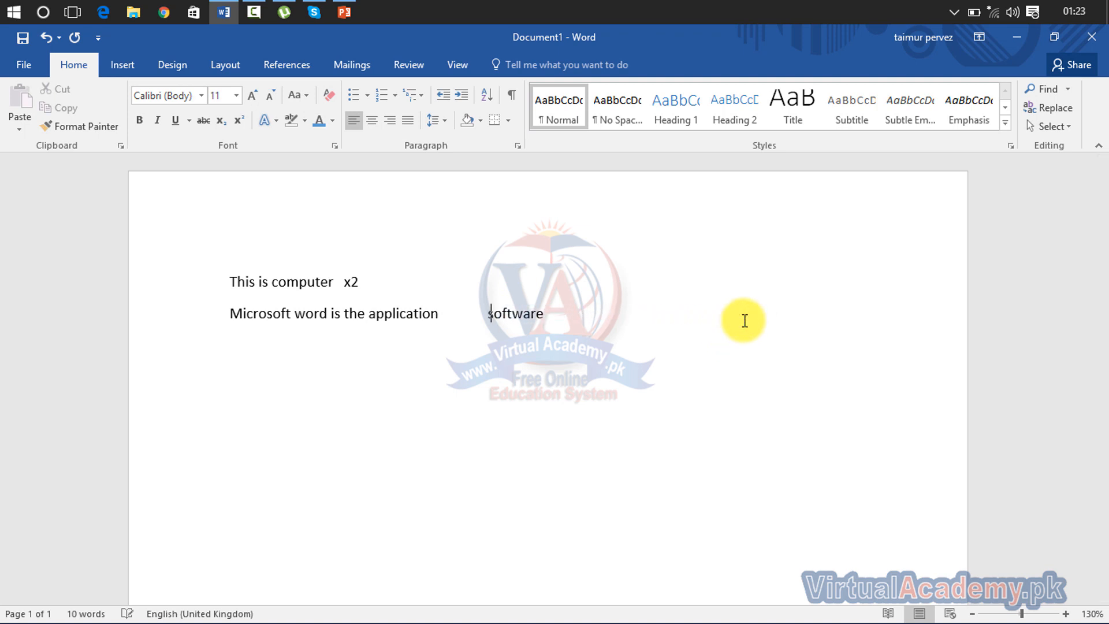
key("BackSpace")
key("BackSpace")
key("BackSpace")
key("BackSpace")
key("BackSpace")
key("BackSpace")
key("BackSpace")
key("BackSpace")
key("BackSpace")
key("BackSpace")
key("BackSpace")
key("BackSpace")
key("BackSpace")
key("BackSpace")
key("BackSpace")
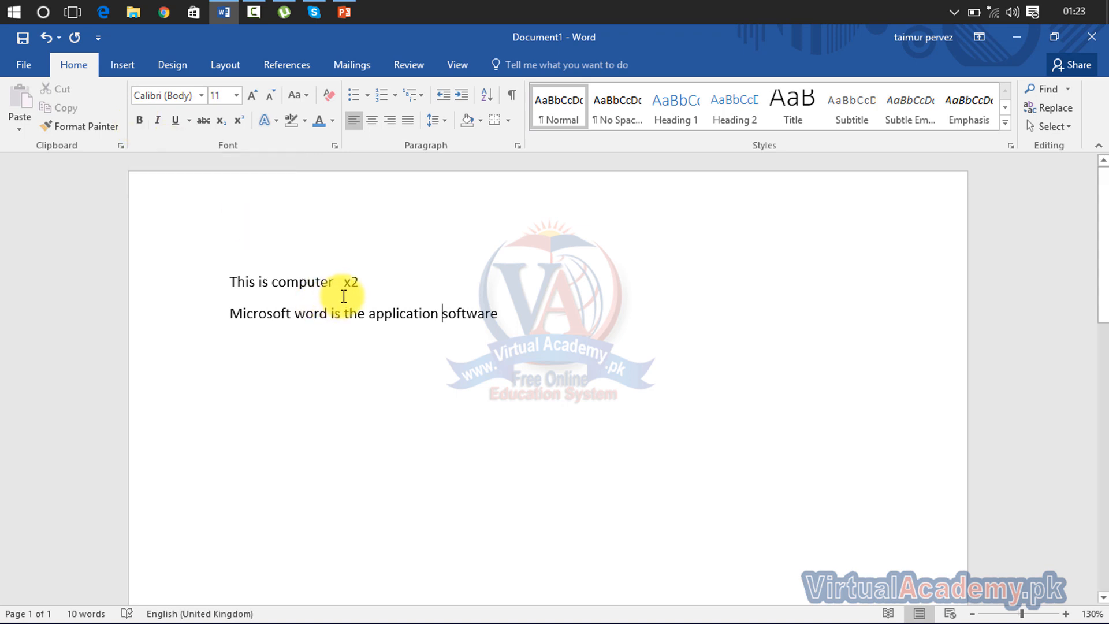
- Make "This is computer" in the first line bold and italic, and try underlining it
left_click_drag(333, 283, 231, 292)
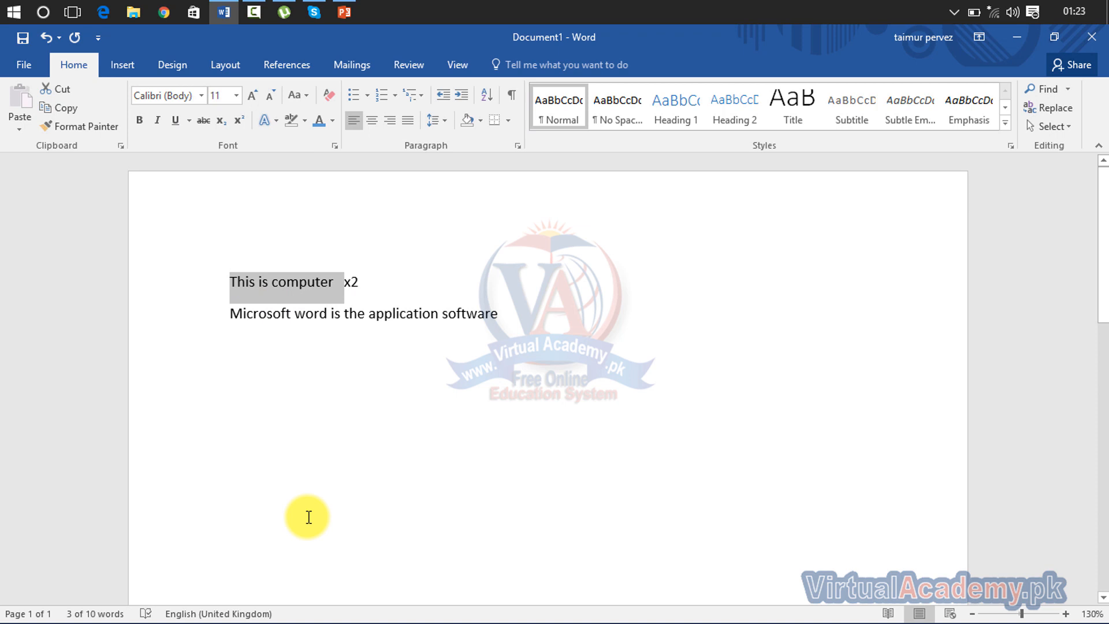
key("ctrl+b")
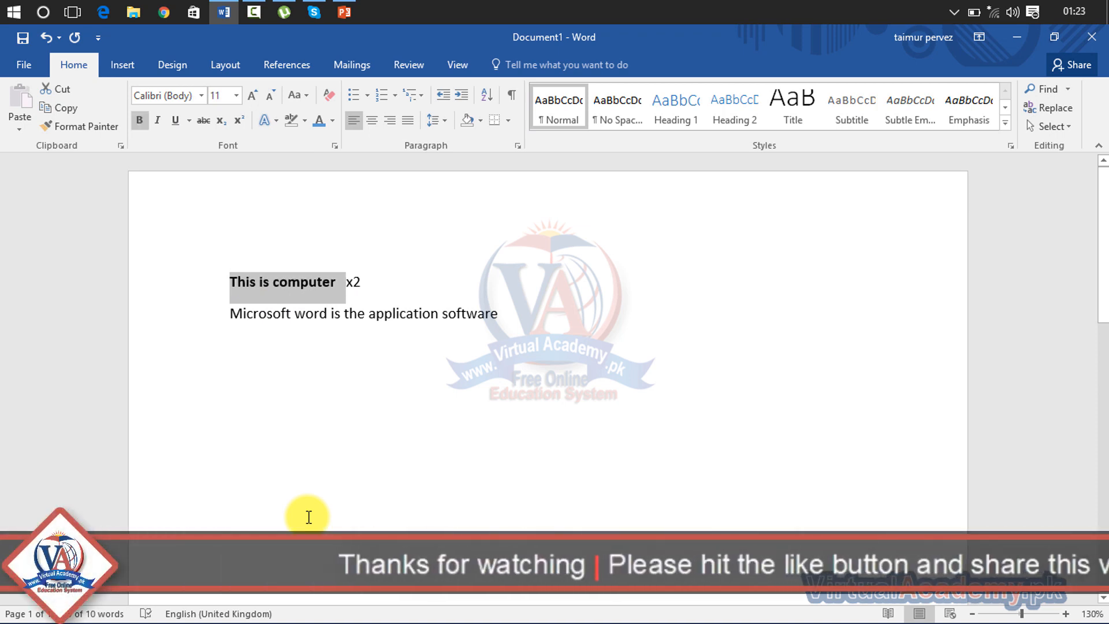
key("ctrl+i")
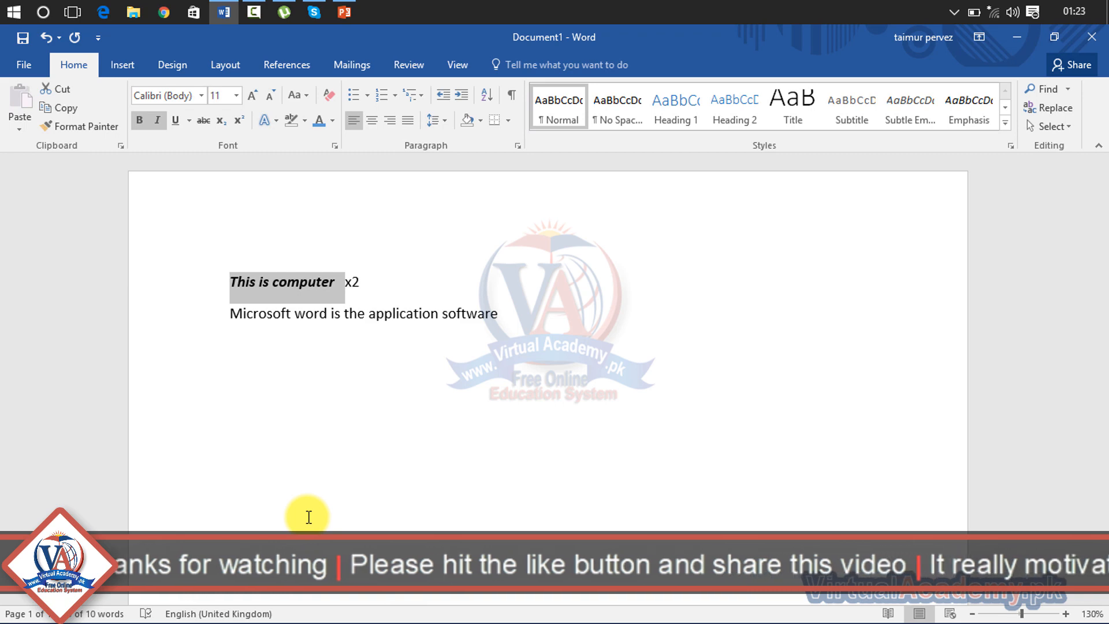
key("ctrl+u")
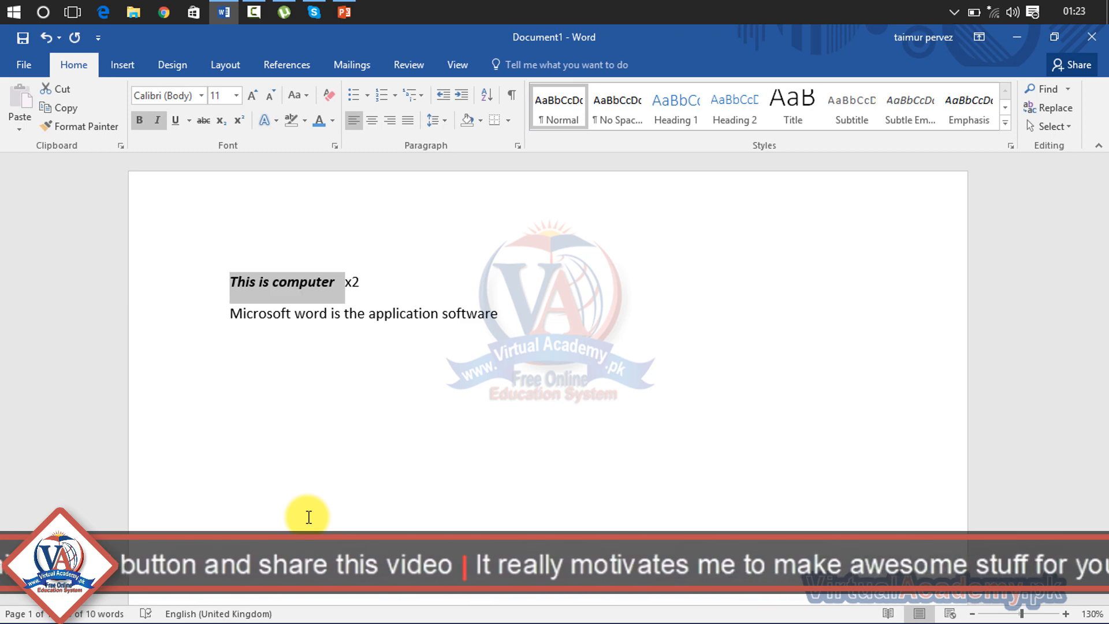
- Remove the italic and bold formatting from "This is computer" and deselect it
key("ctrl+i")
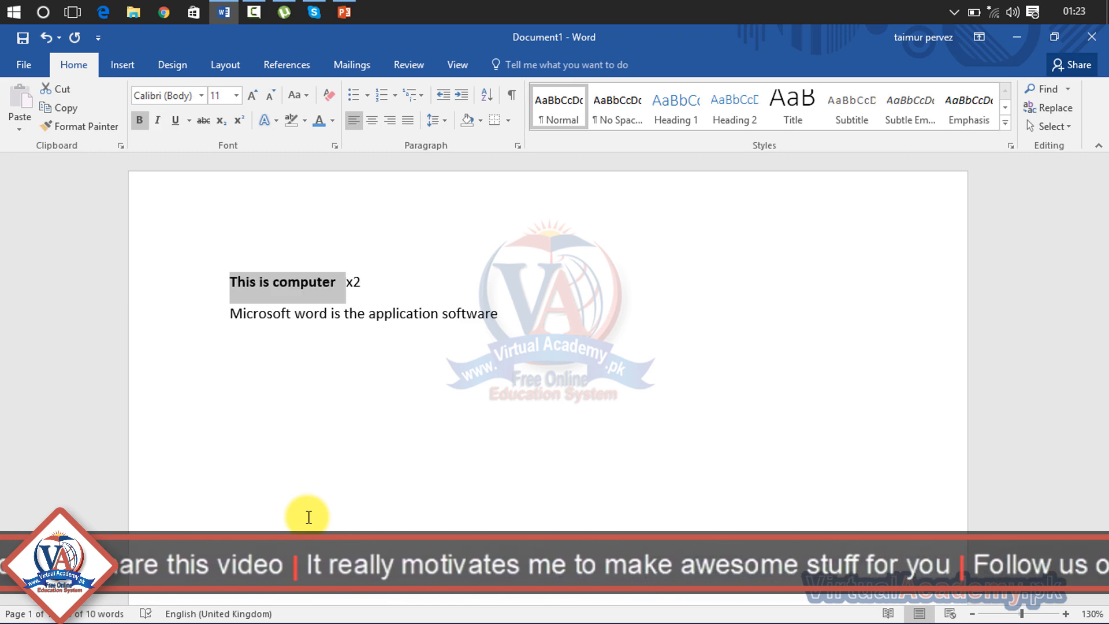
key("ctrl+b")
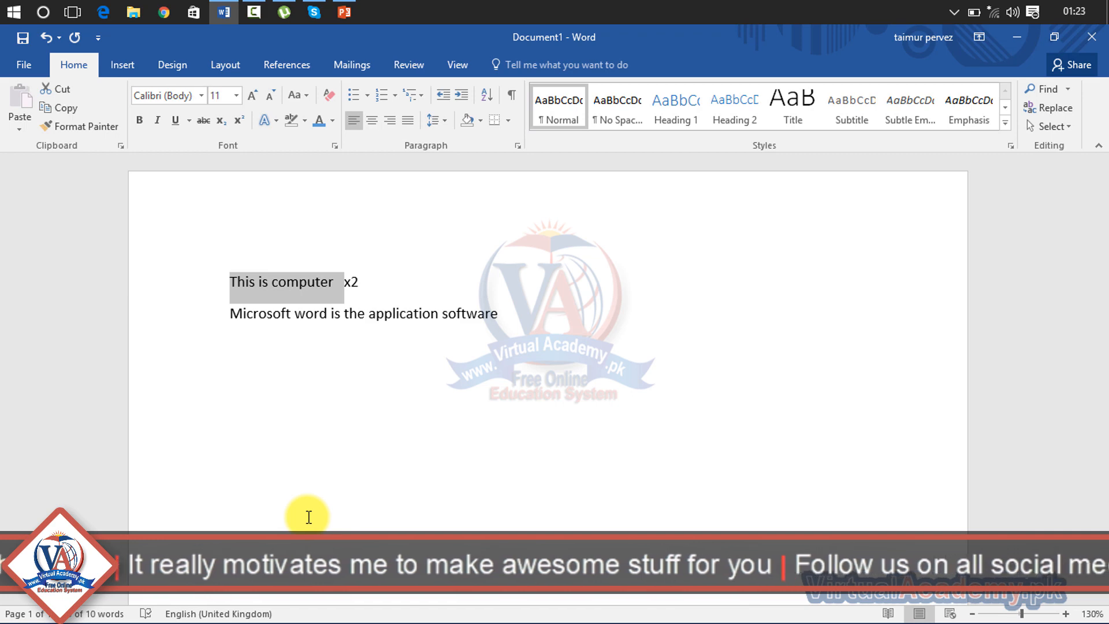
left_click(364, 379)
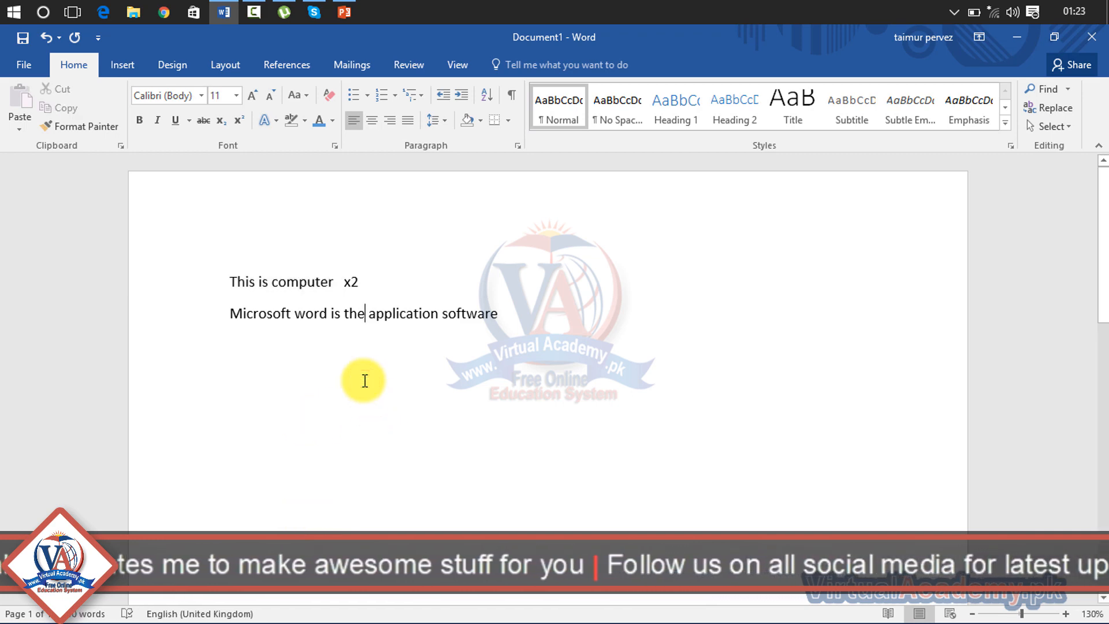
- View the full Font settings for both lines of text, close them without changes and deselect the text
left_click_drag(498, 313, 230, 281)
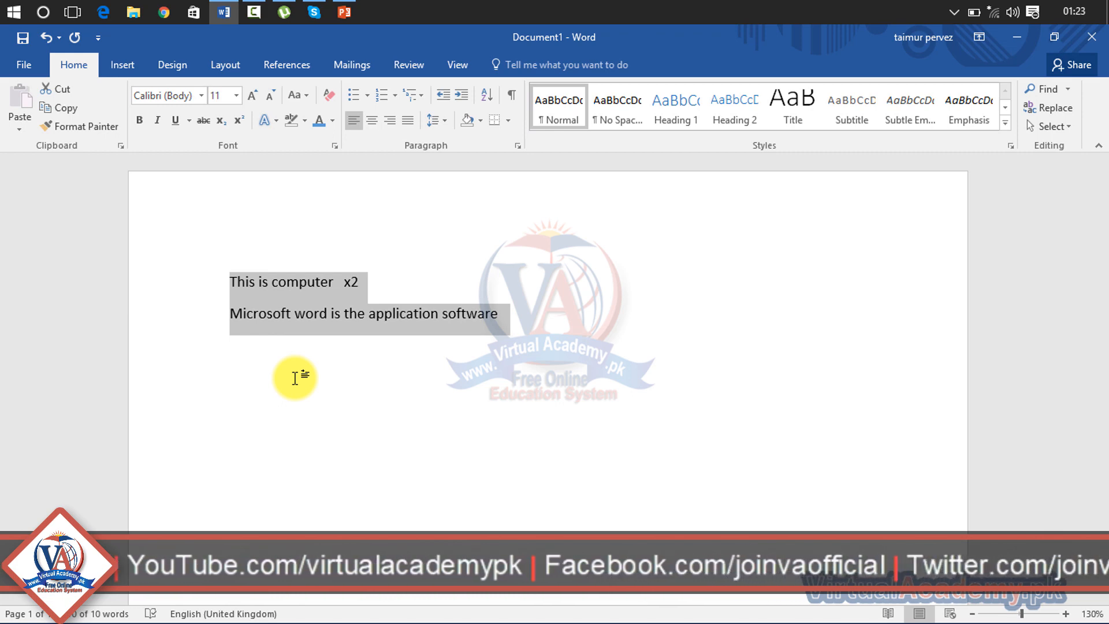
left_click(335, 143)
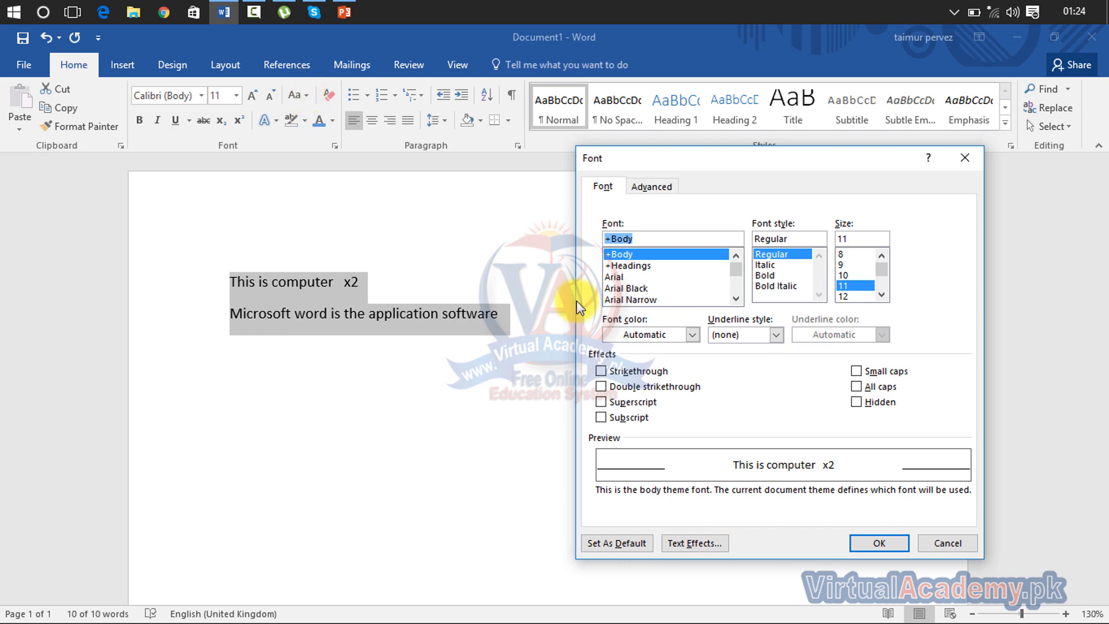
left_click(965, 159)
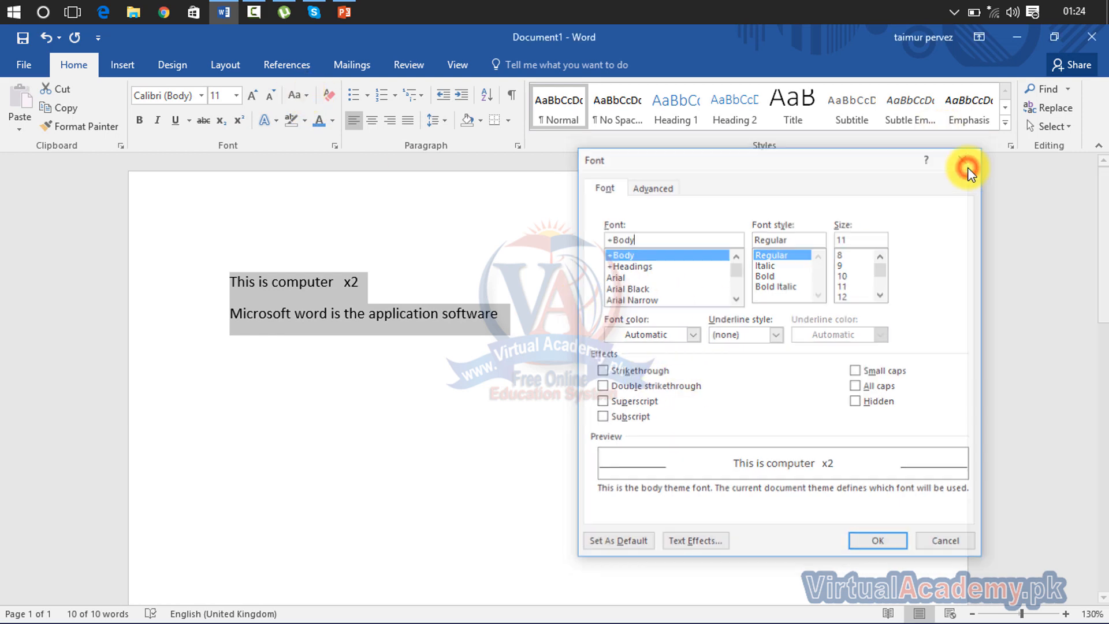
left_click(558, 341)
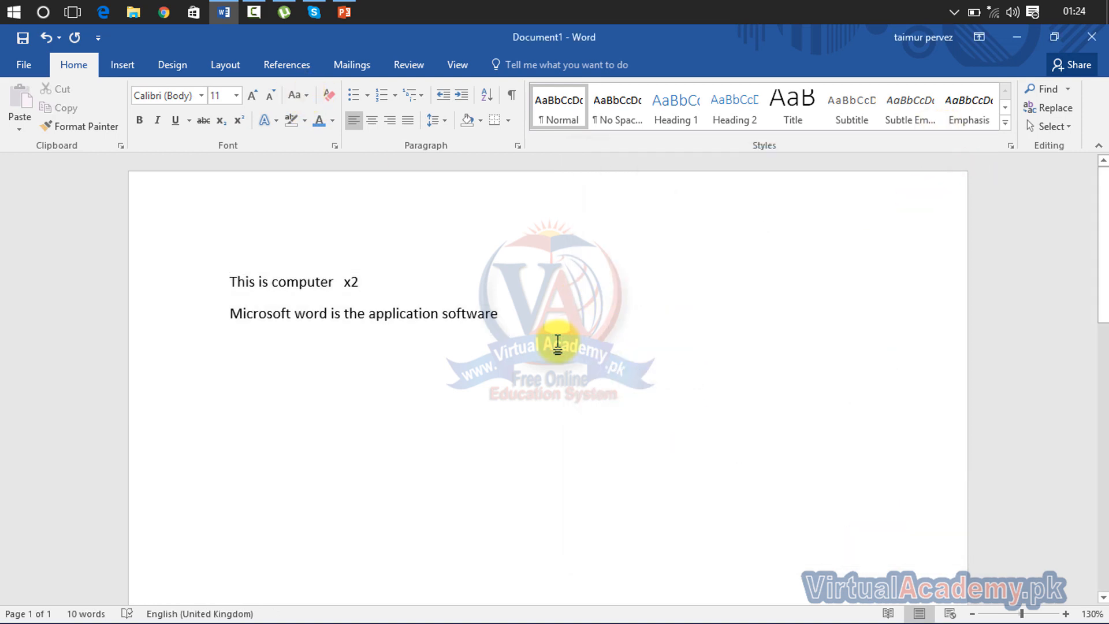